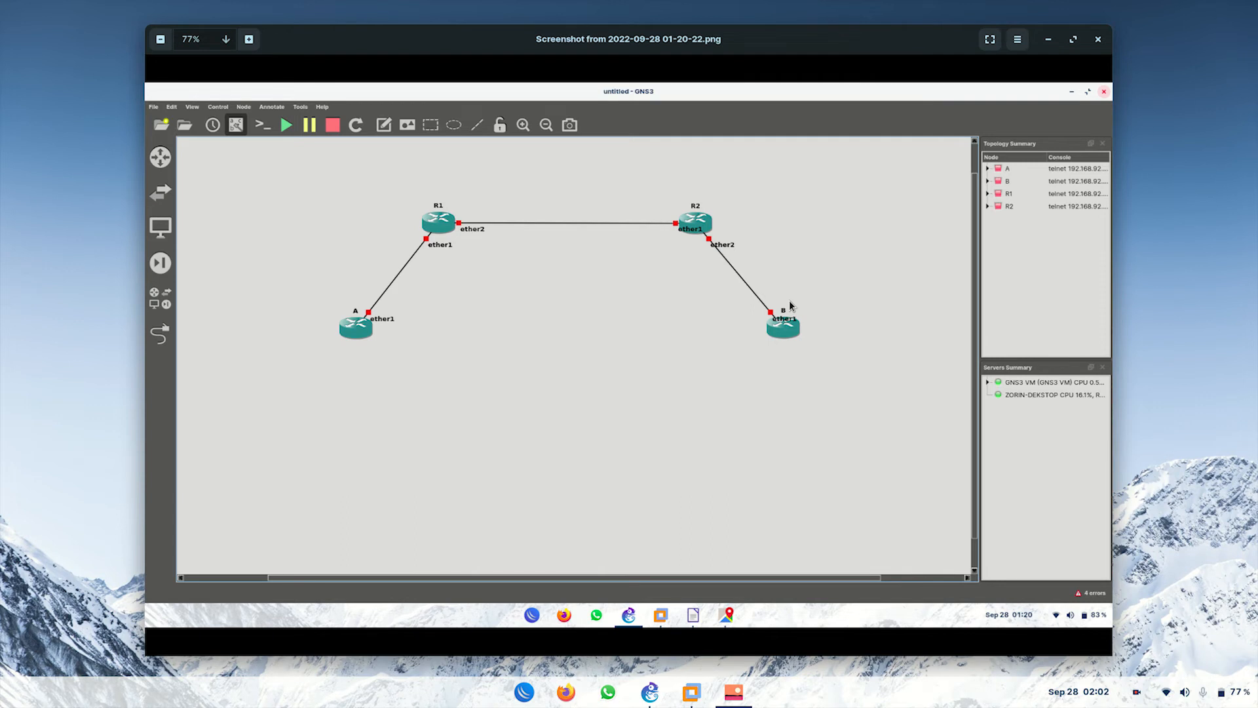
Step: Close the Image Viewer showing the finished A–R1–R2–B topology screenshot
click(1098, 40)
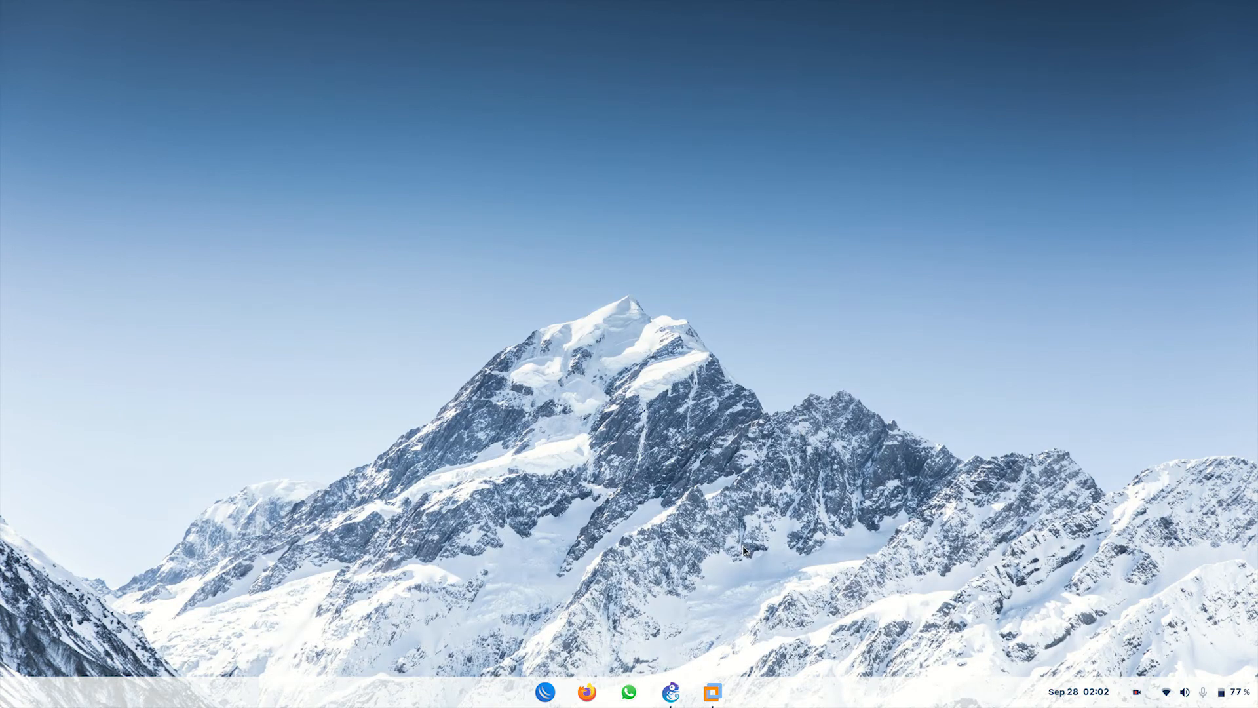
Step: Bring GNS3 forward and create a new project named 'BELAJAR STATIC ROUTING'
click(670, 692)
scroll(679, 257, up, 2)
scroll(679, 256, down, 2)
scroll(678, 257, up, 2)
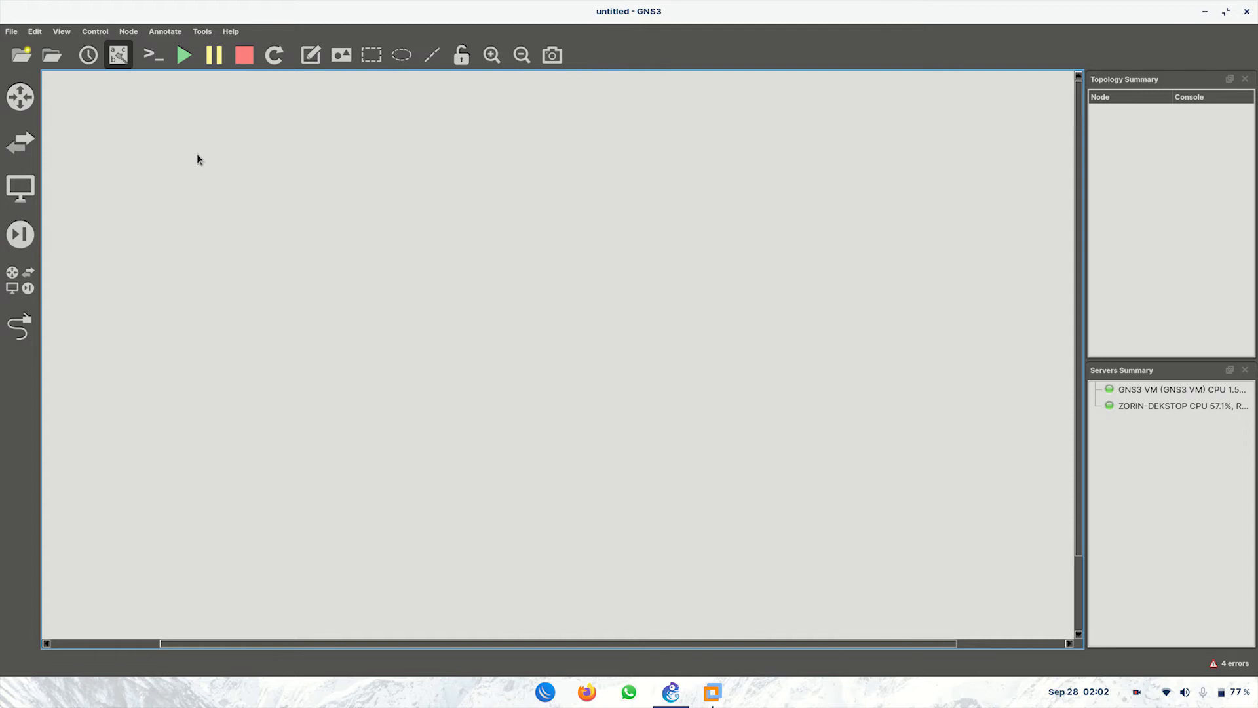
click(22, 55)
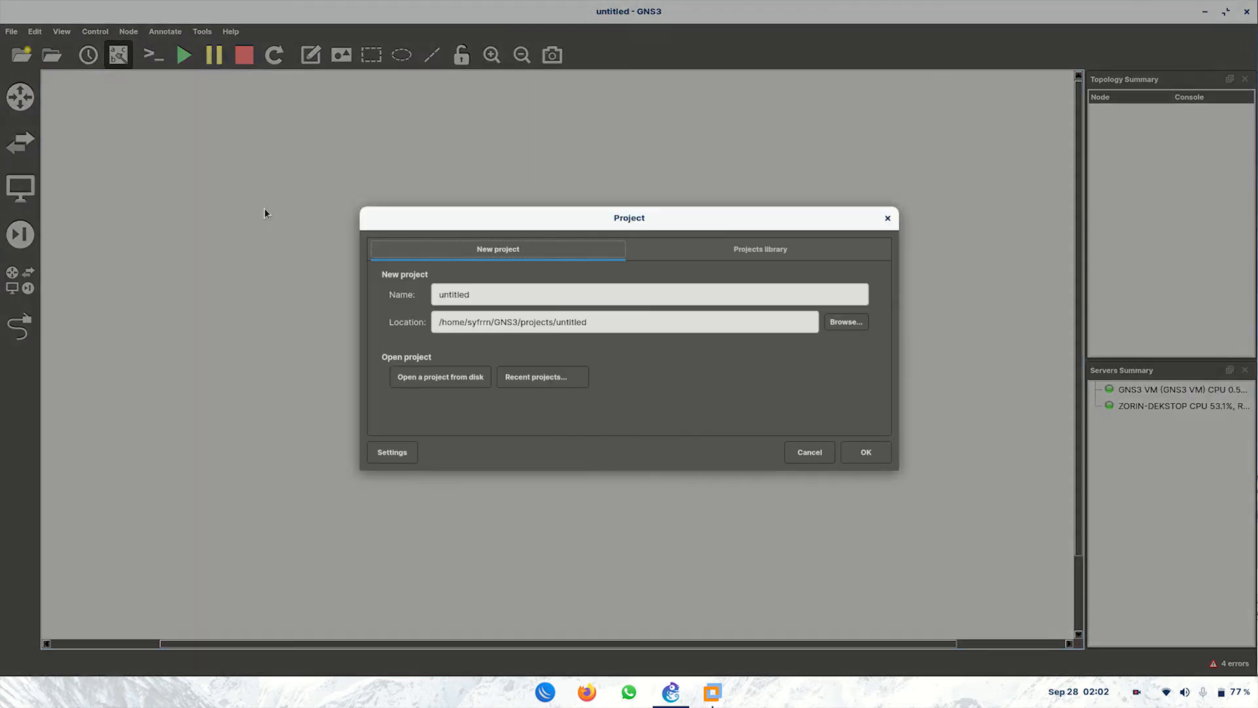
double_click(477, 294)
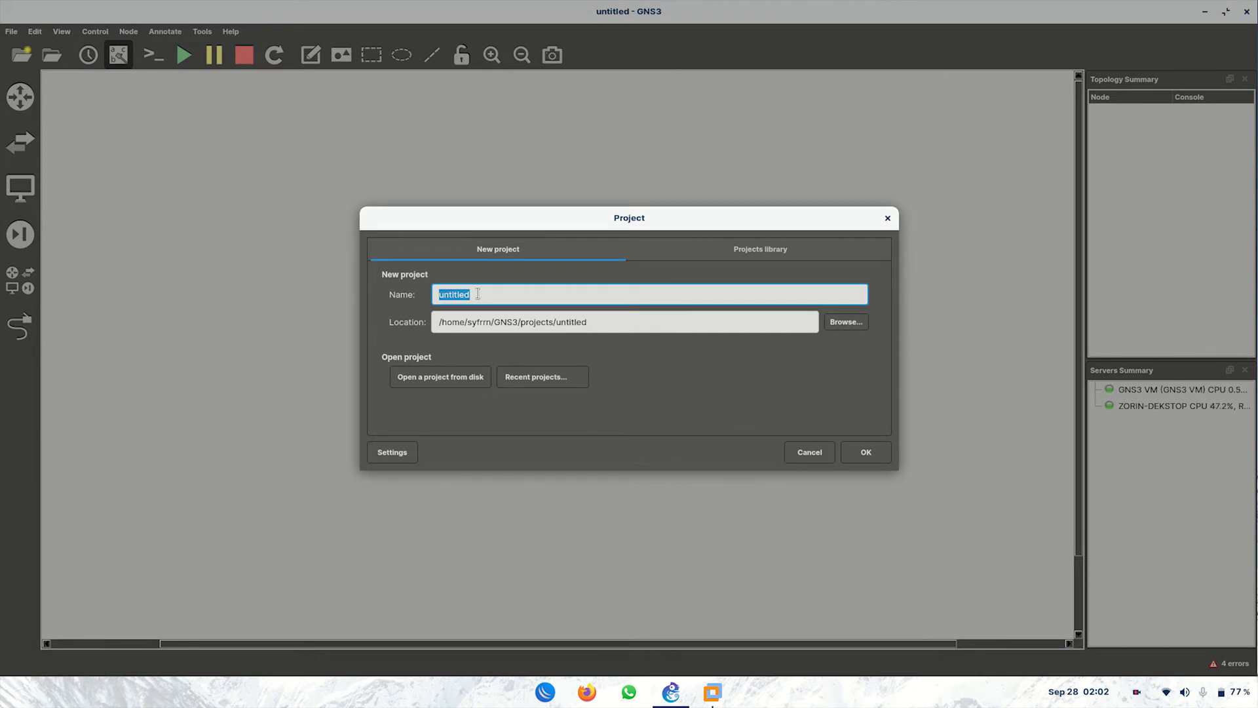
text(BELAJAR ST)
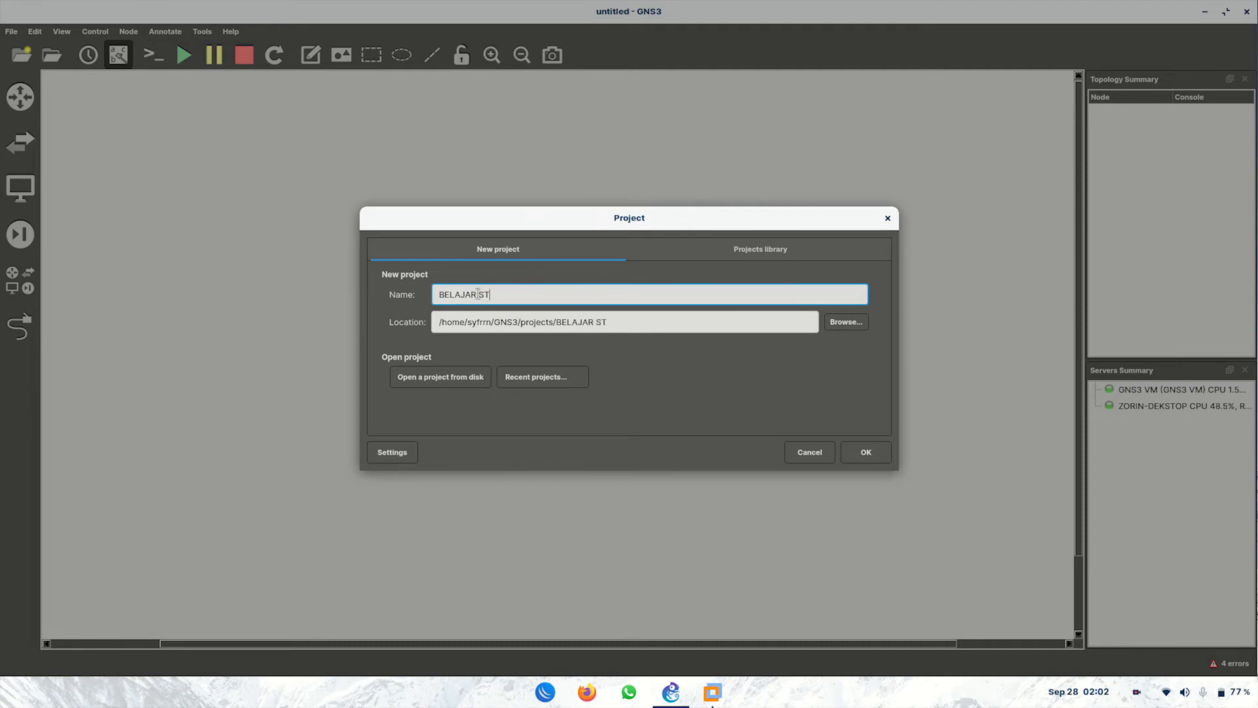
text(ATIC ROUTING)
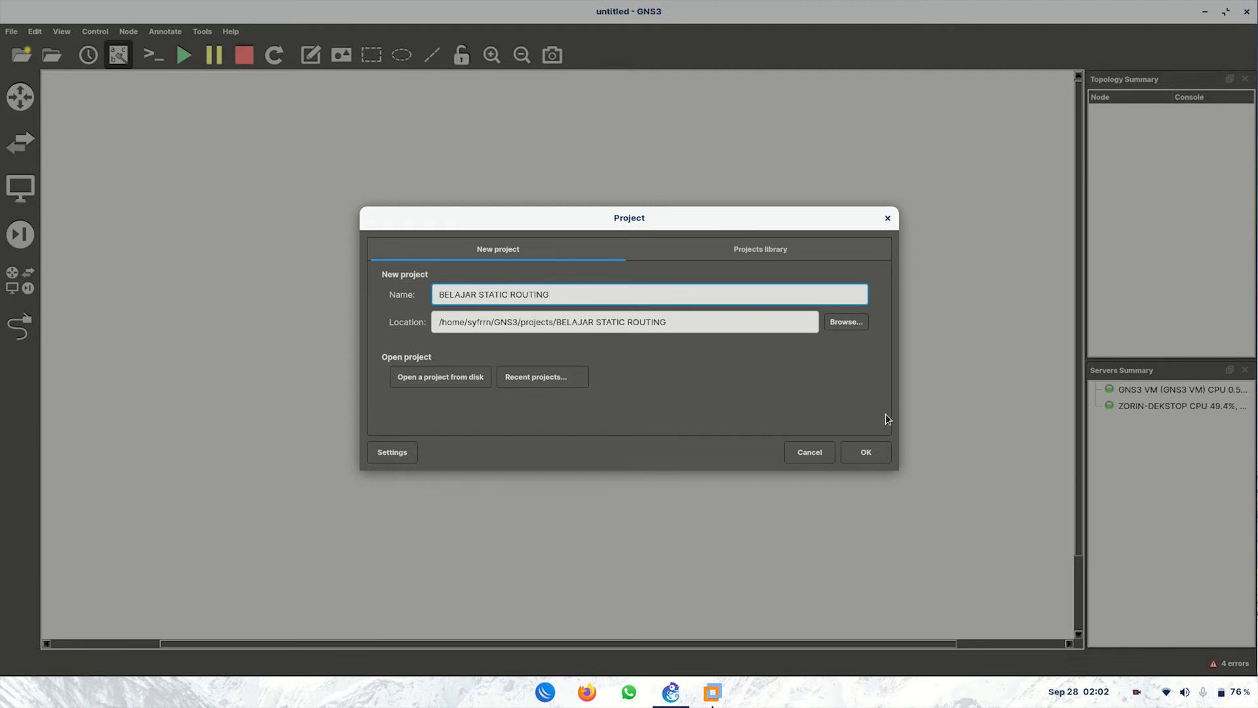
click(864, 452)
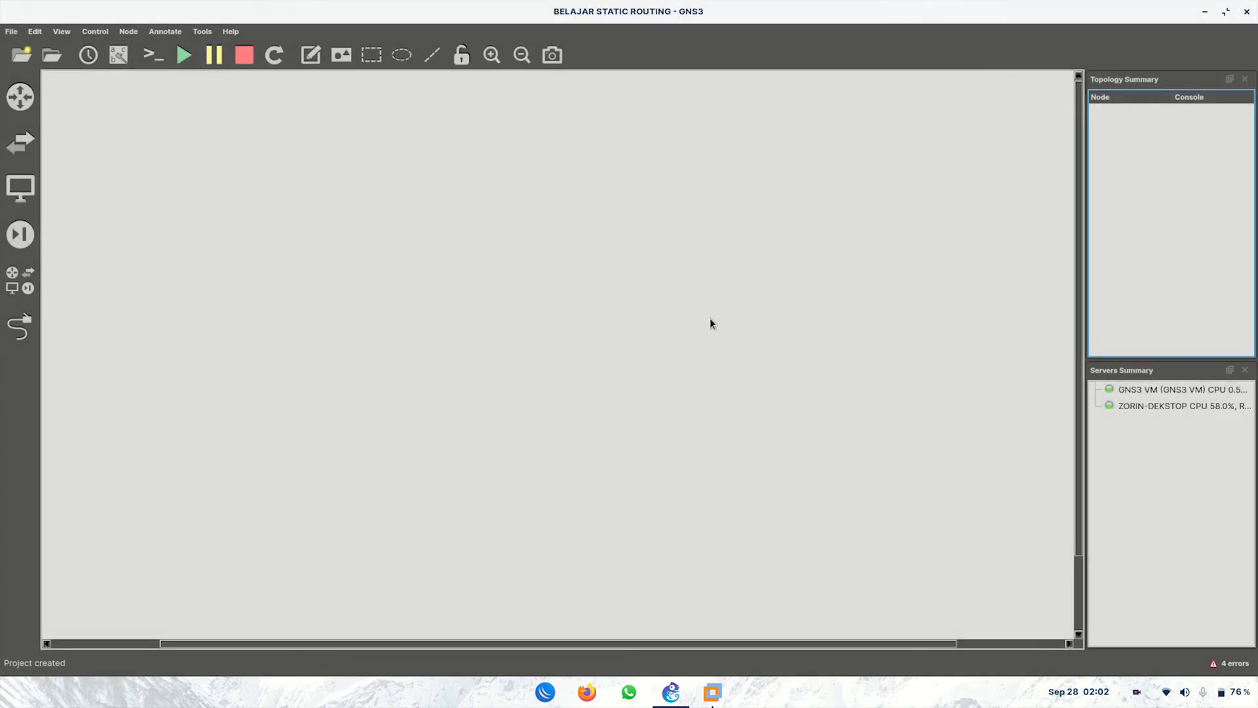
Step: Place four RouterOS routers on the workspace from the All devices list
click(452, 300)
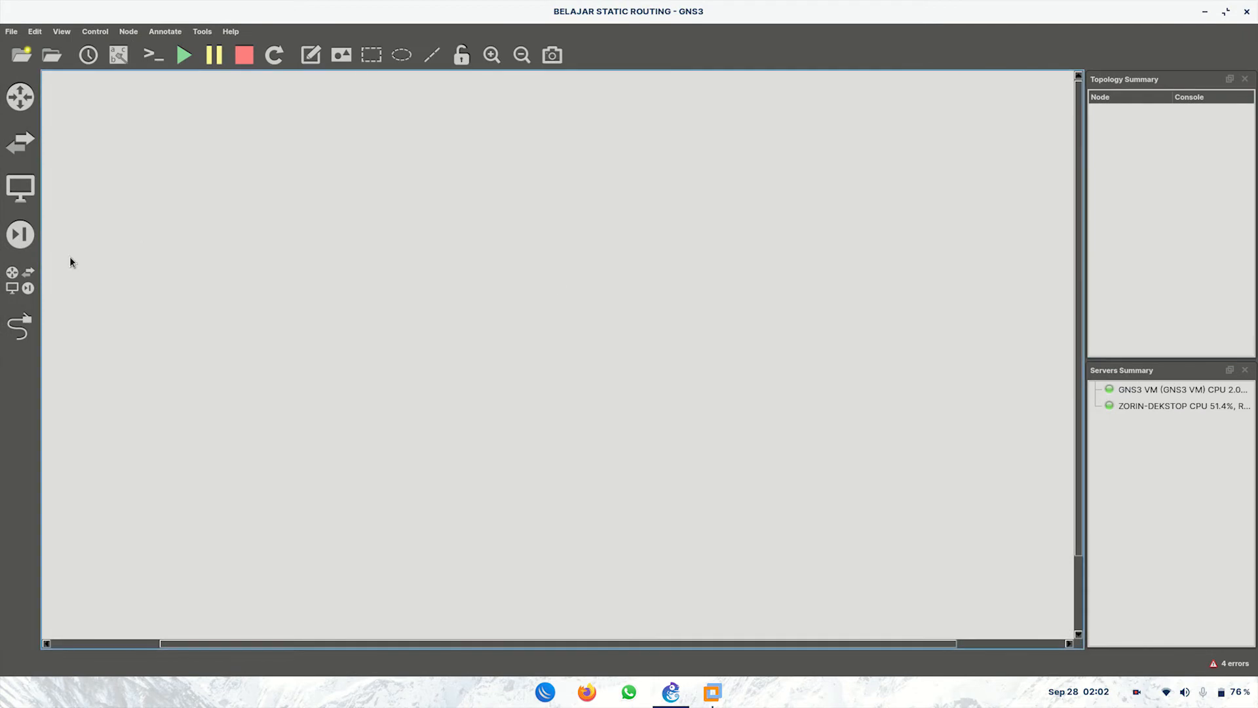
click(21, 275)
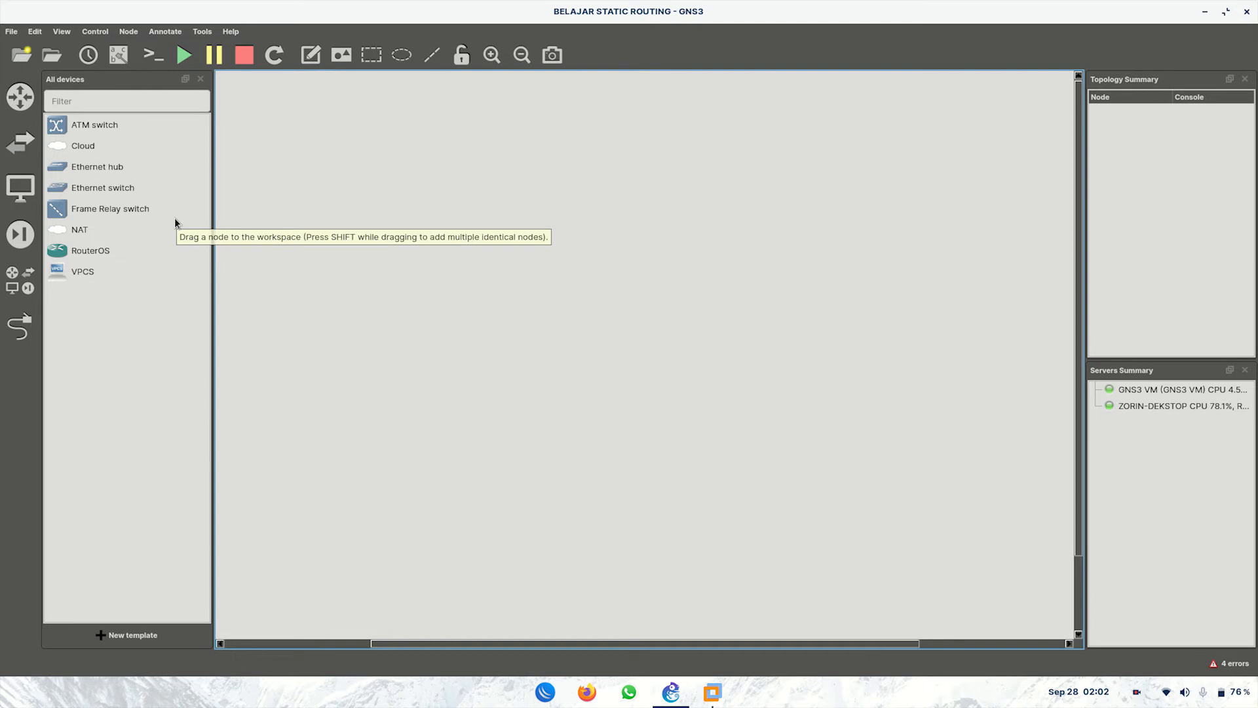
drag(72, 254, 331, 296)
drag(99, 255, 457, 197)
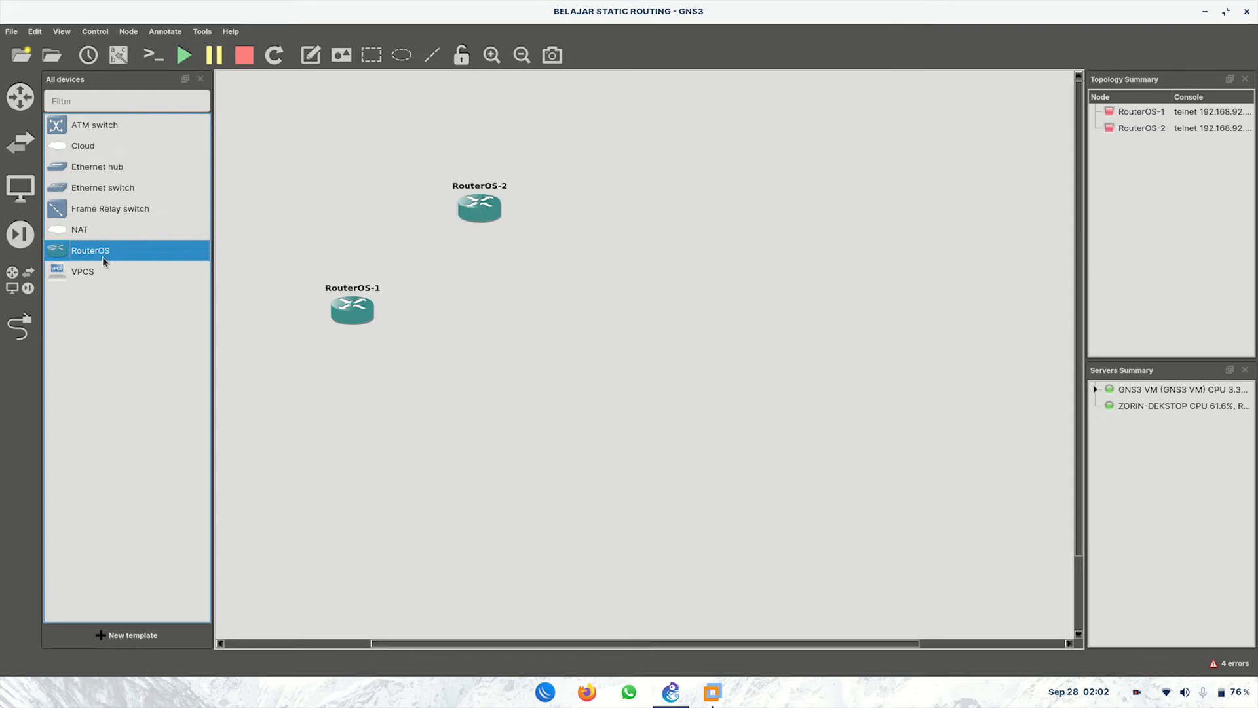
drag(160, 243, 678, 208)
drag(118, 256, 735, 324)
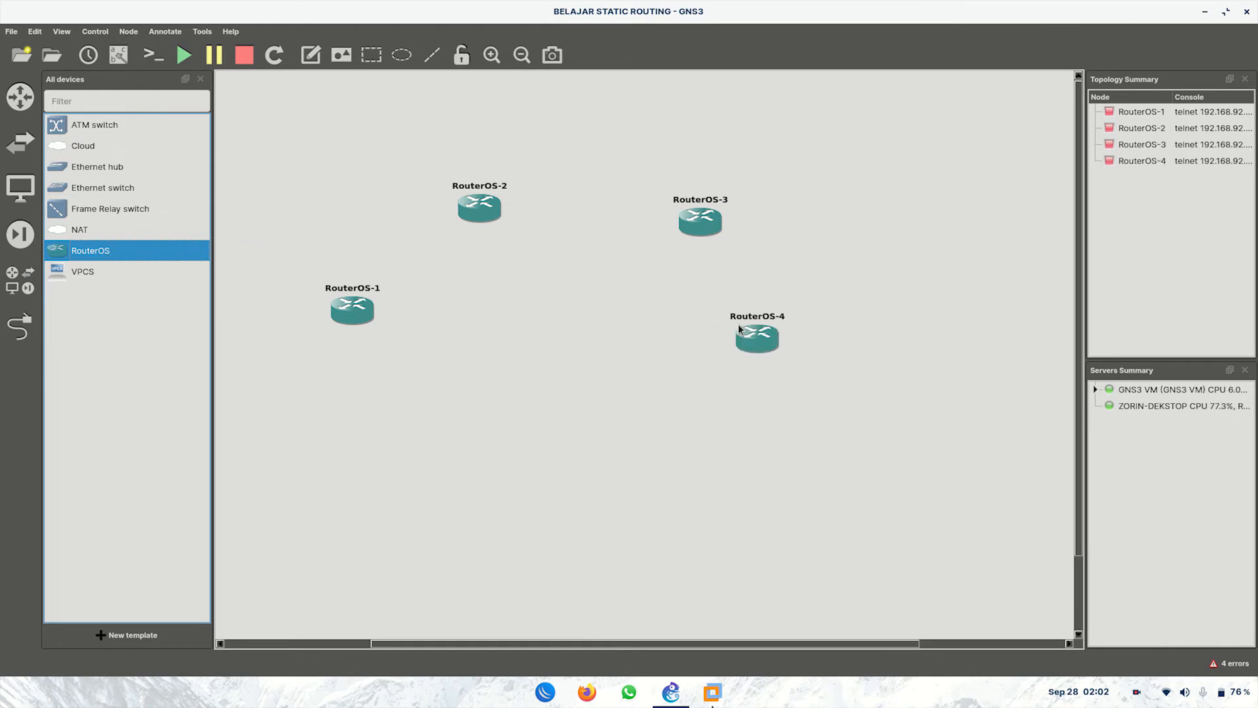
click(19, 279)
Step: Arrange the four routers into a left-to-right chain layout
drag(278, 308, 245, 340)
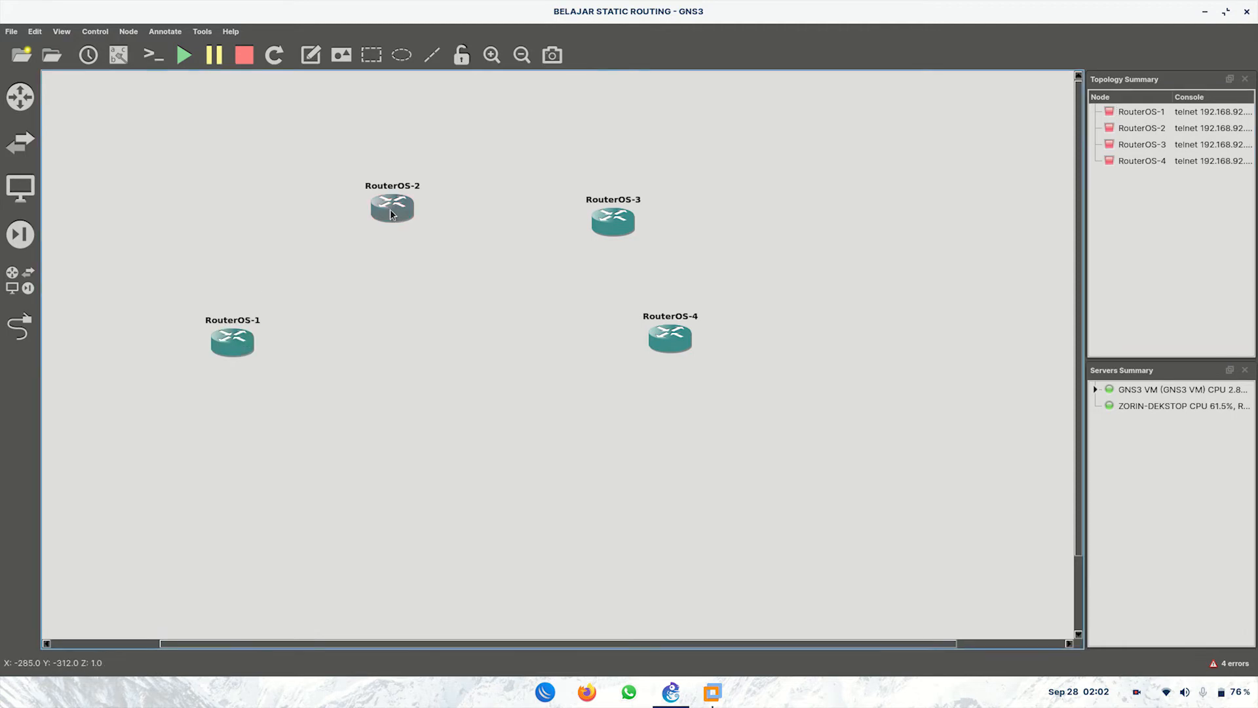
drag(397, 216, 336, 216)
drag(624, 225, 597, 213)
drag(674, 350, 765, 378)
drag(234, 347, 255, 380)
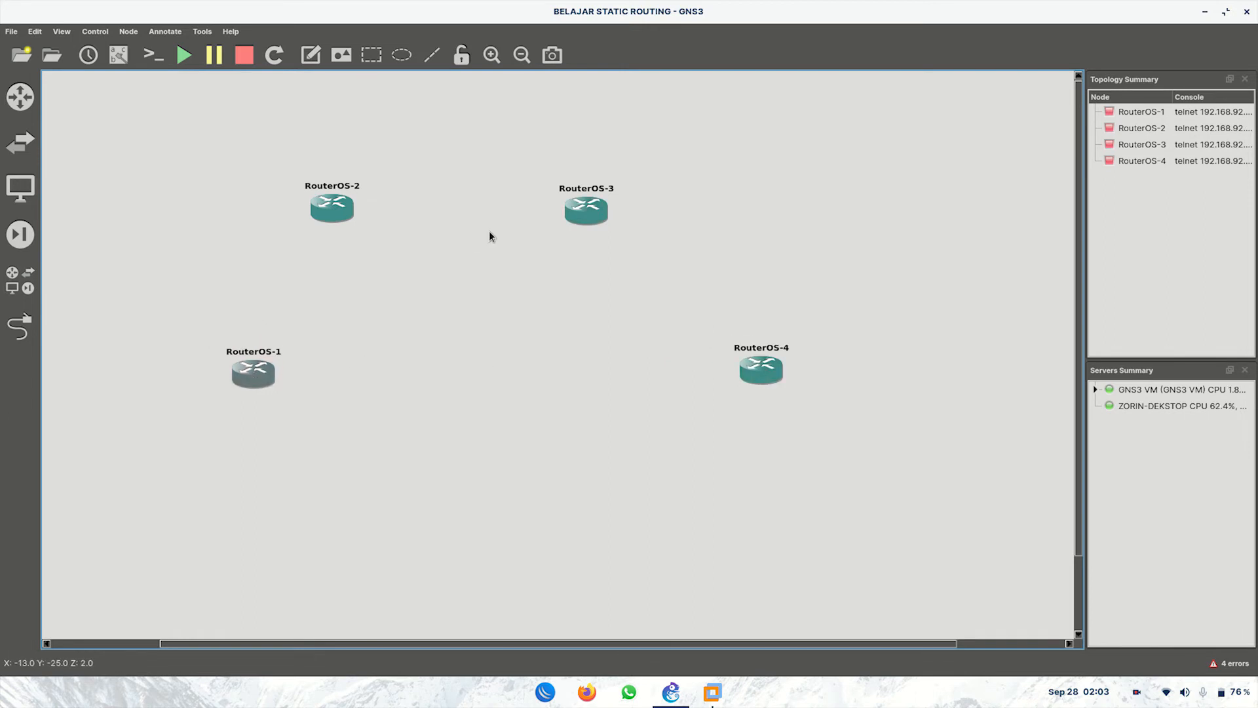
drag(574, 219, 570, 216)
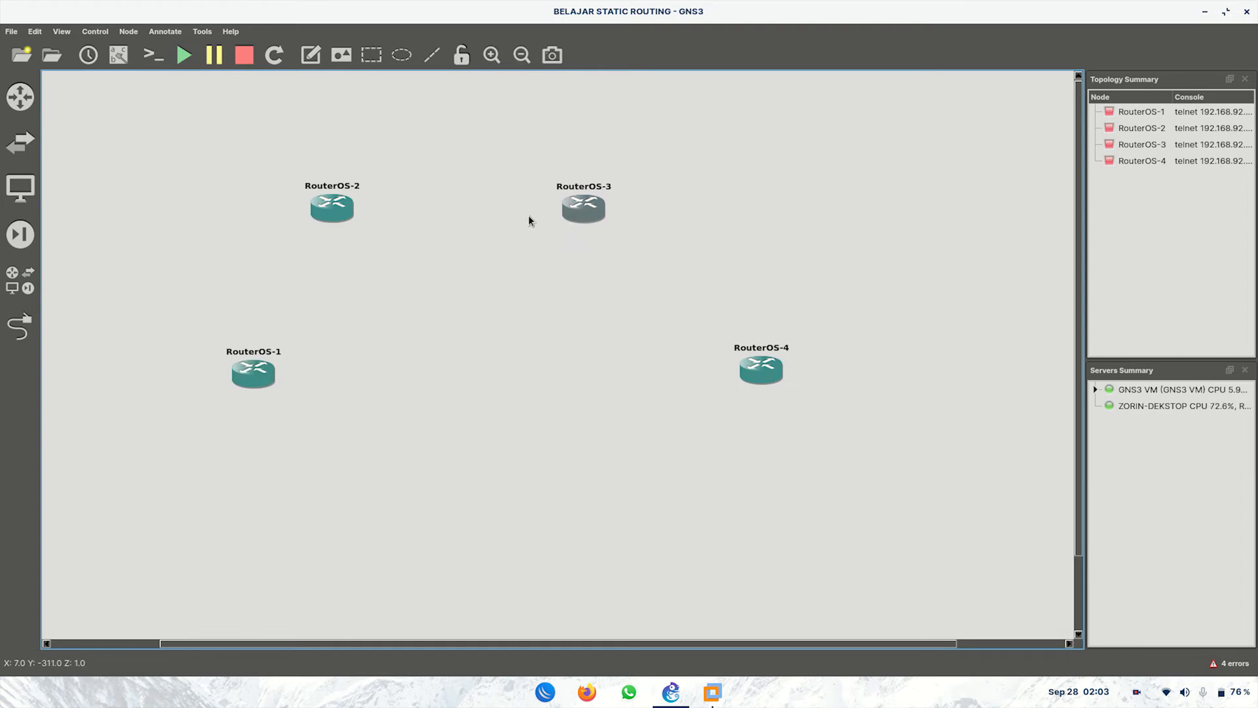
drag(340, 215, 365, 224)
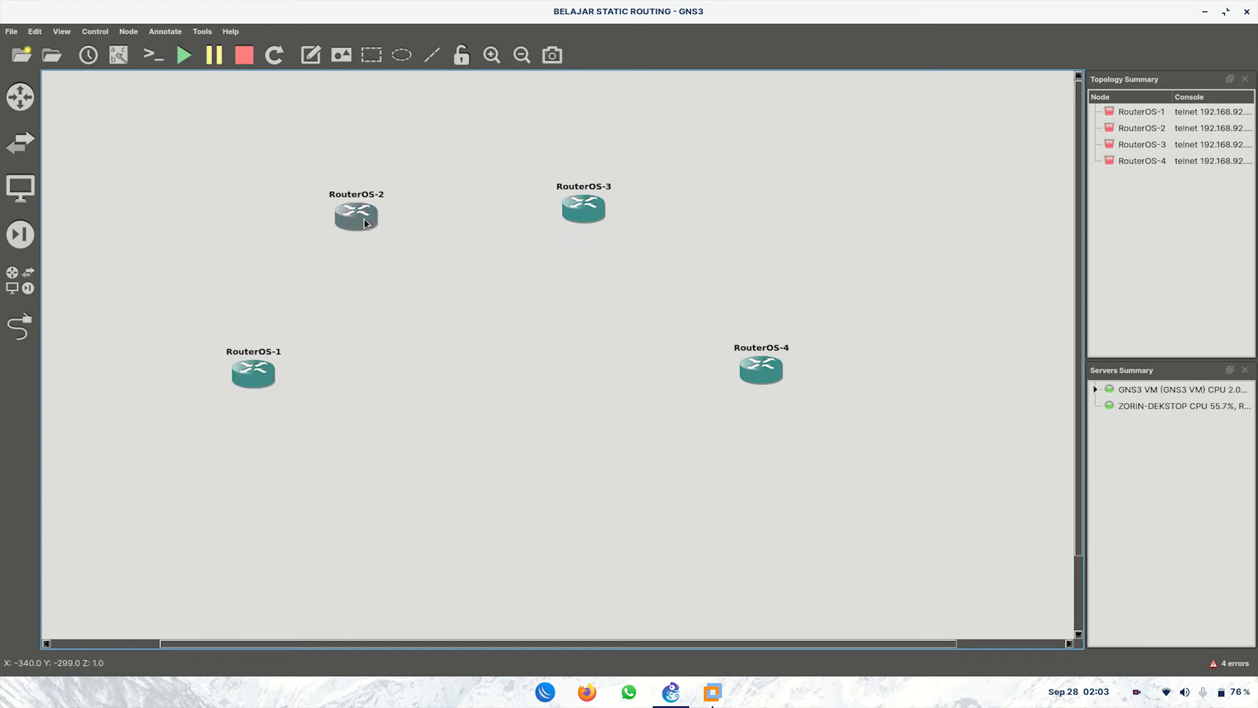
drag(760, 370, 805, 372)
drag(595, 210, 636, 210)
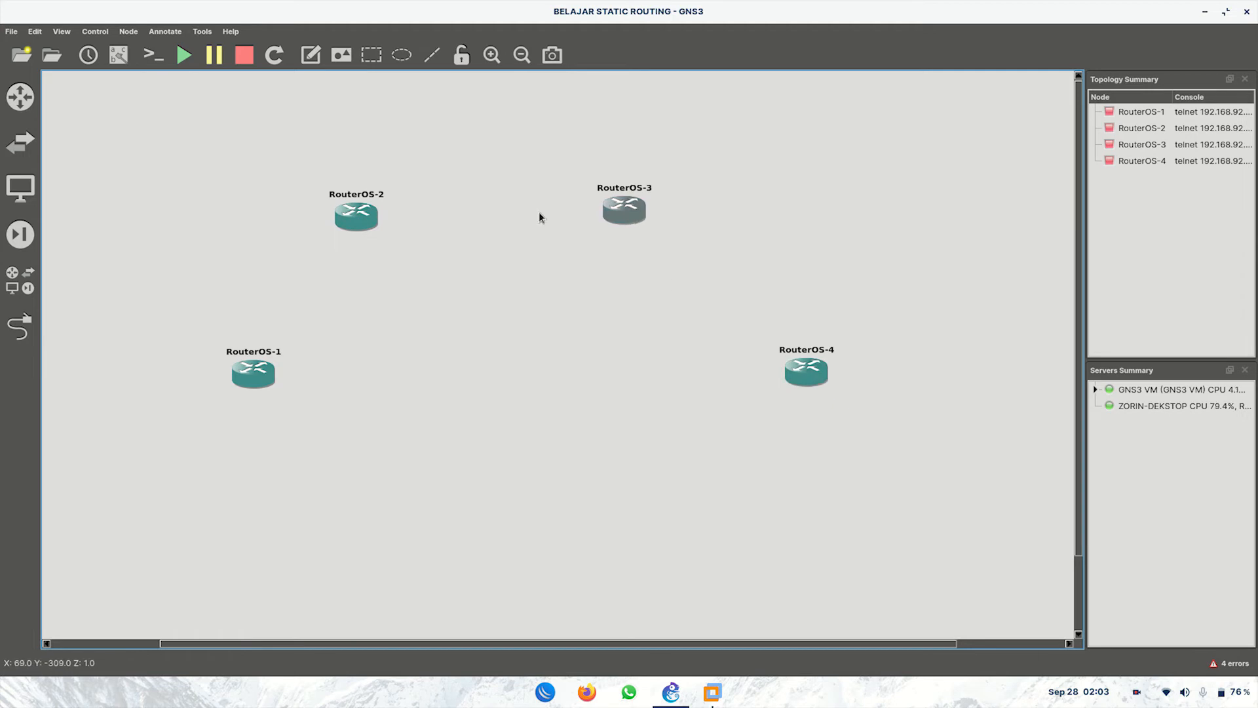
drag(358, 222, 382, 218)
drag(253, 361, 240, 370)
Step: Rename the routers to A, R1, R2 and B
double_click(241, 368)
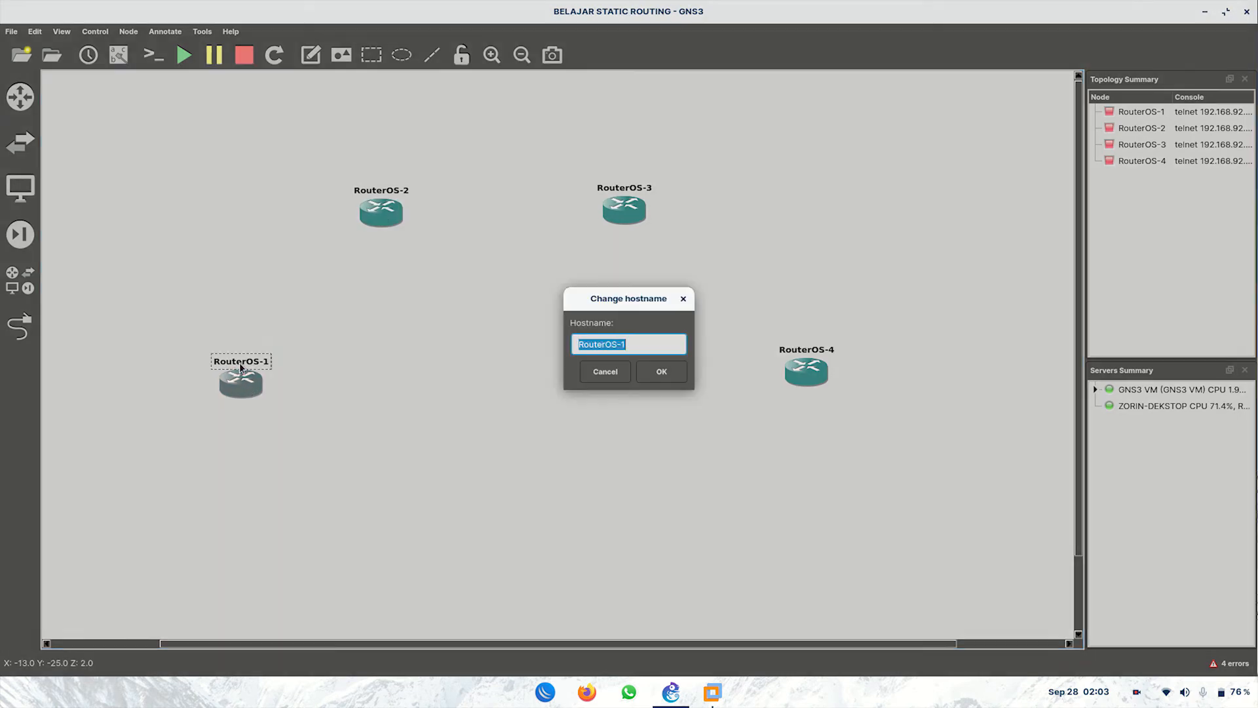
text(A)
key(Return)
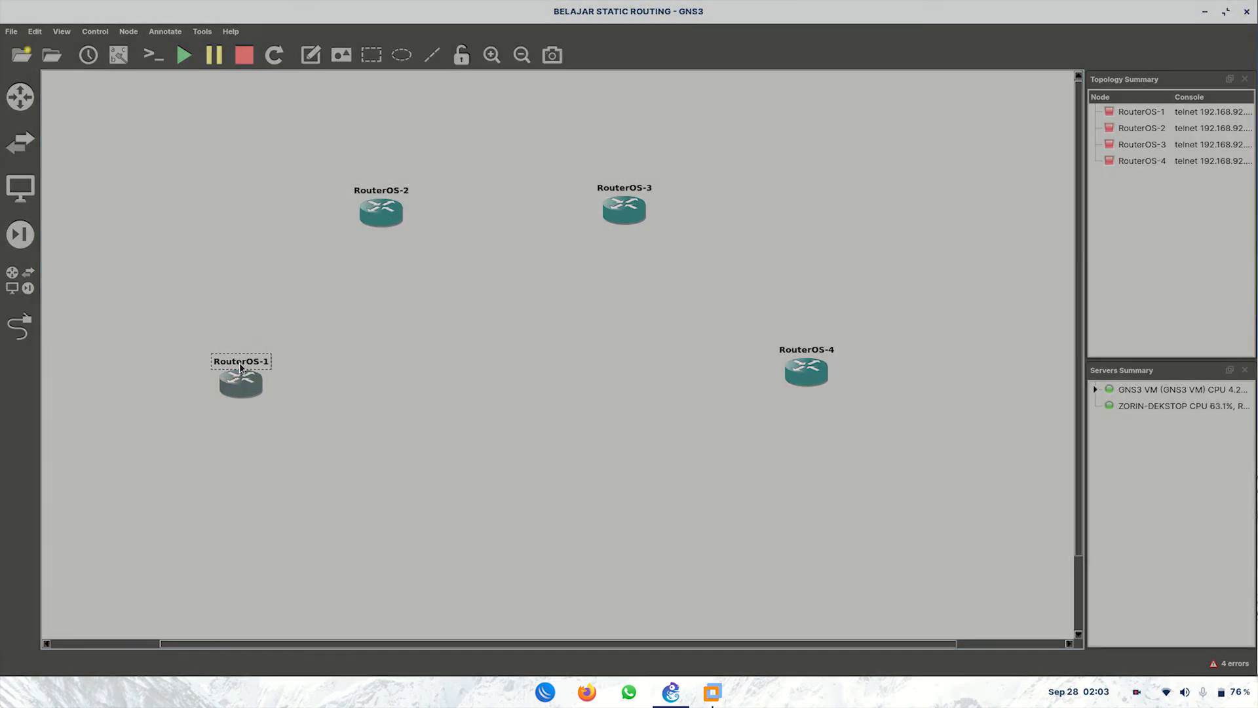
double_click(371, 196)
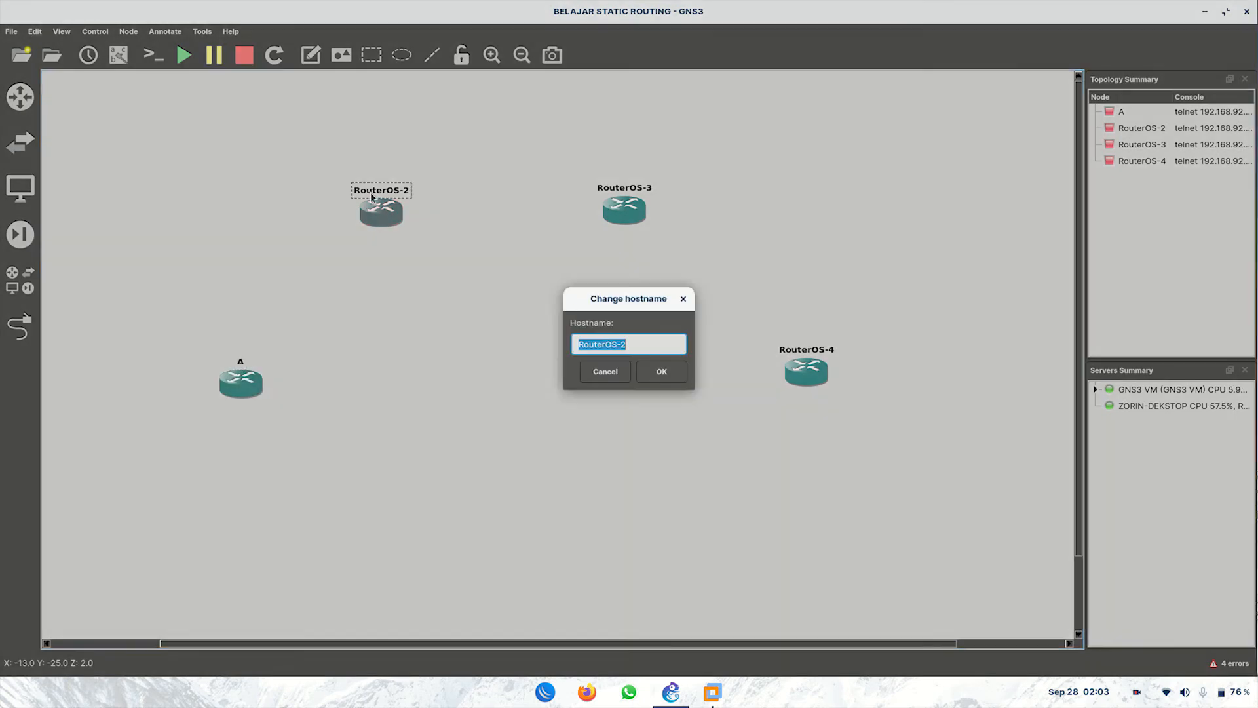
text(R1)
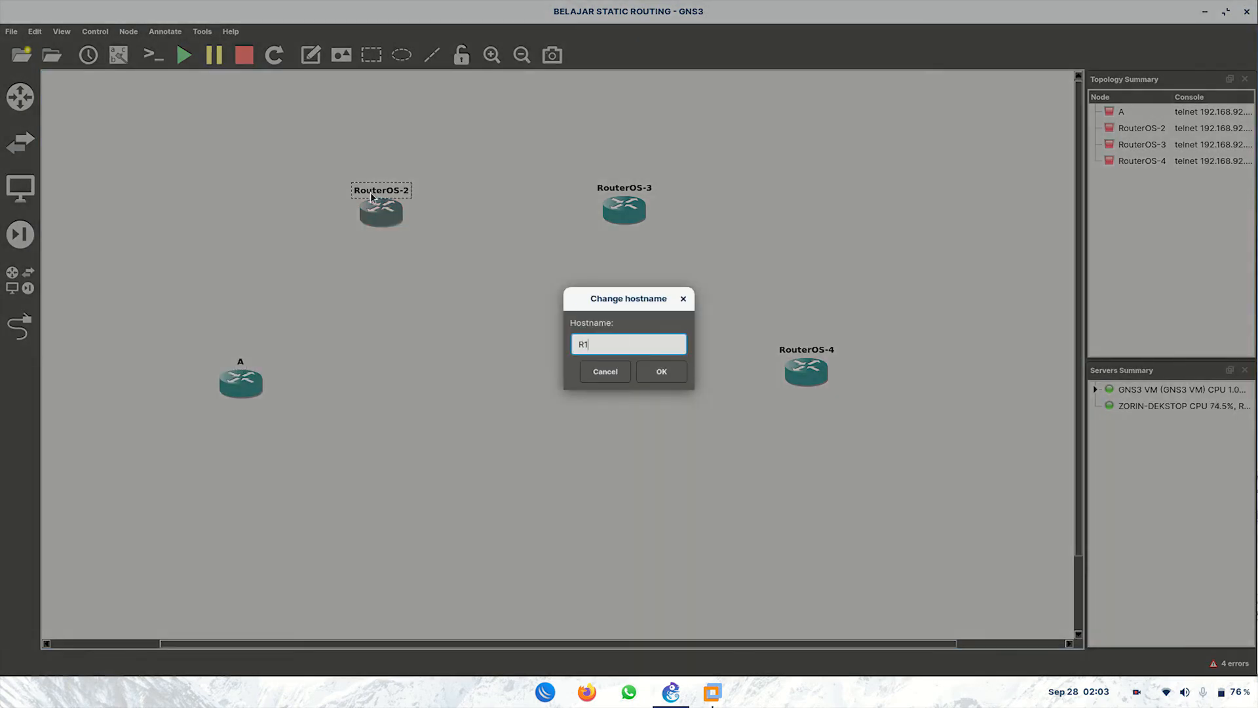
key(Return)
click(621, 189)
double_click(621, 189)
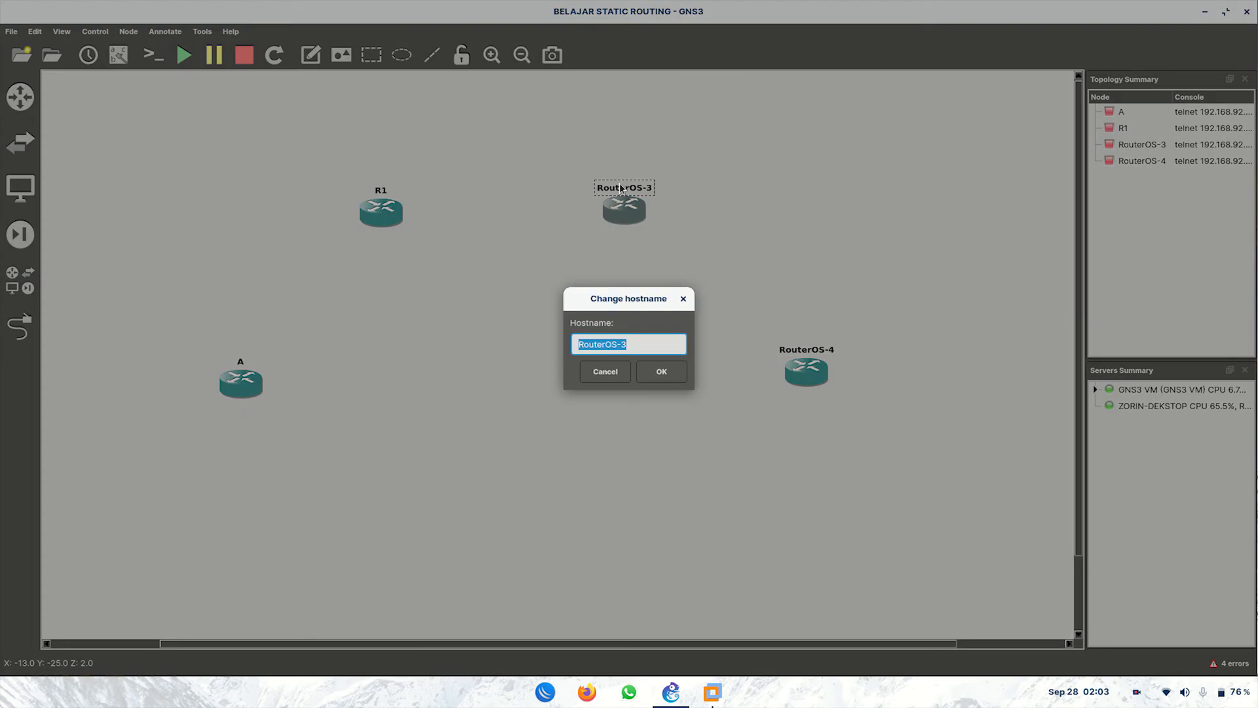
text(R2)
key(Return)
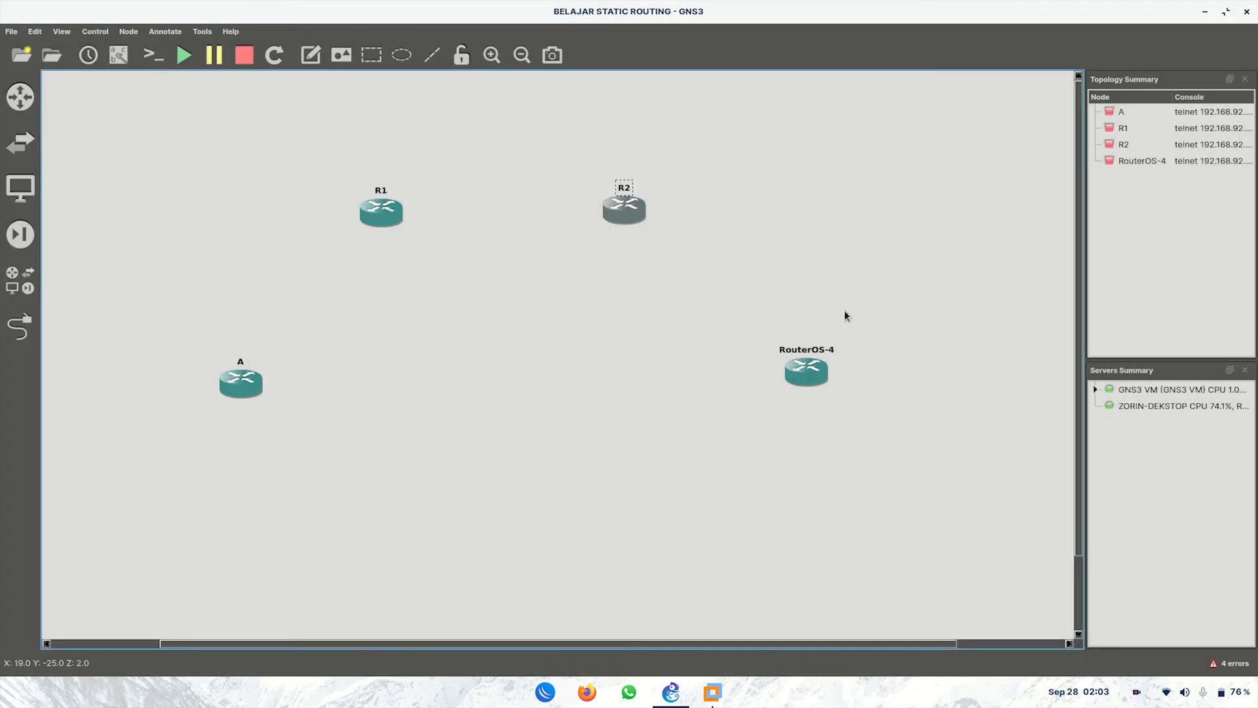
double_click(808, 350)
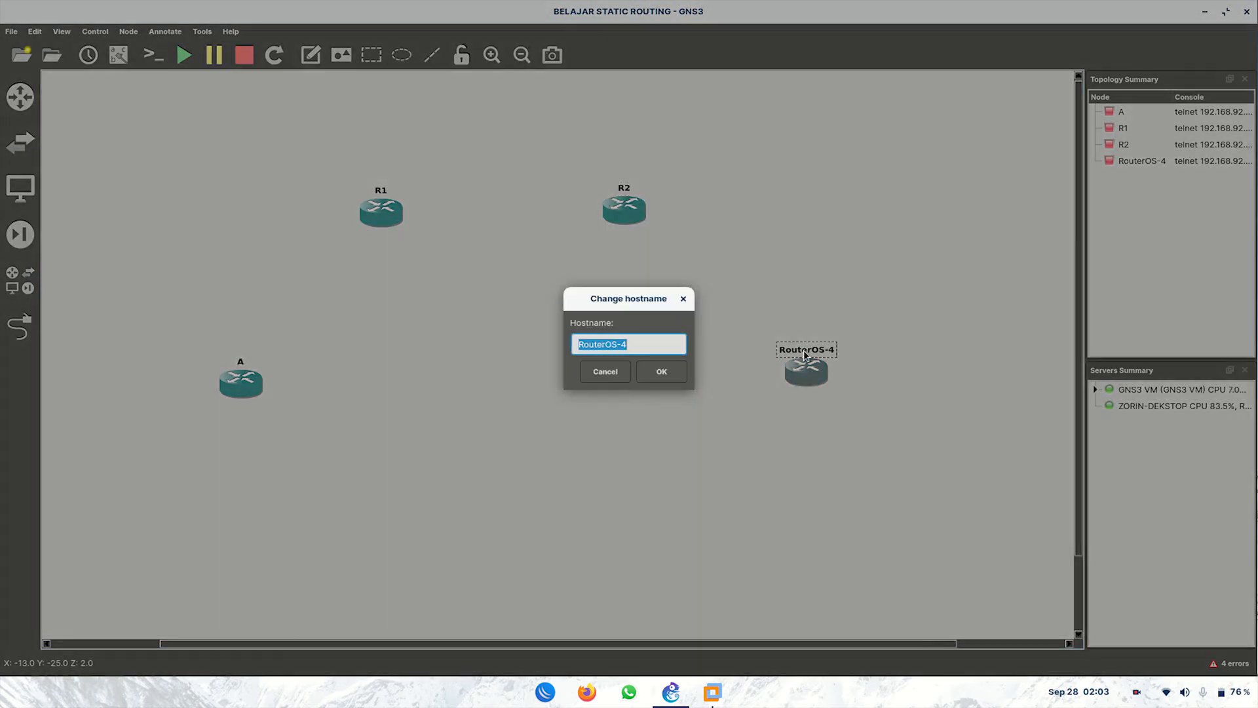
text(B)
key(Return)
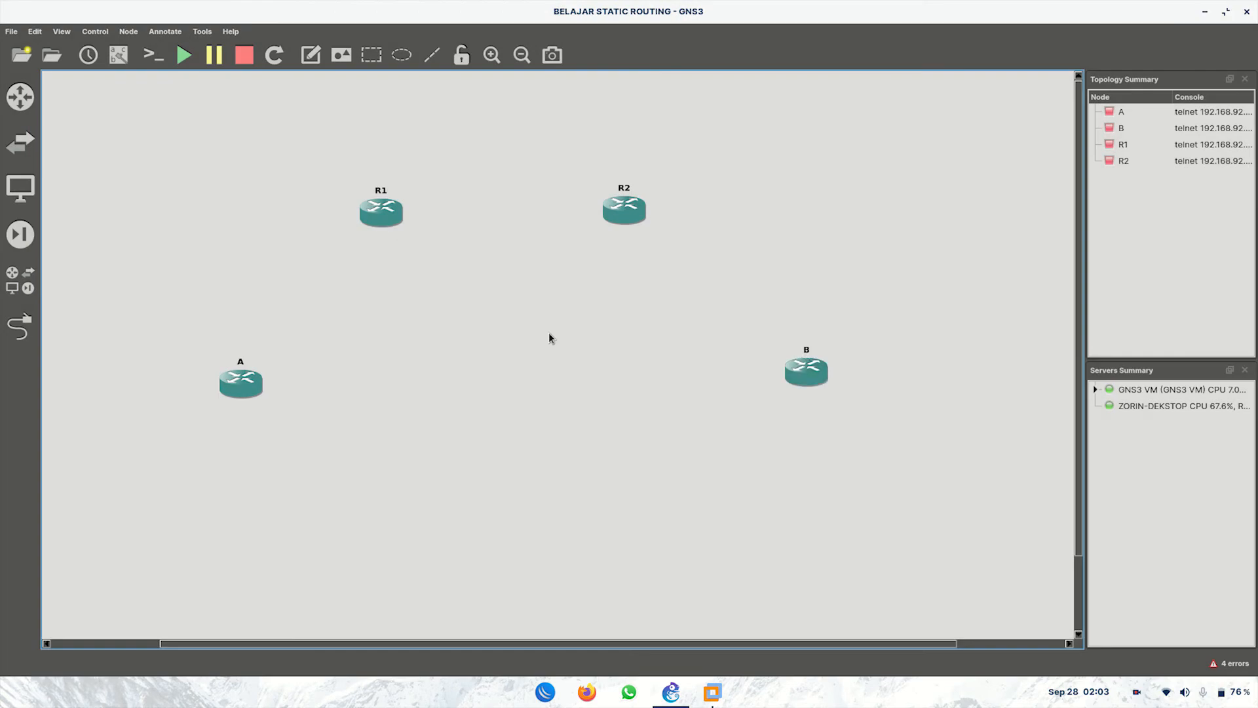
Step: Cable A ether1–R1 ether1, R1 ether2–R2 ether1, and R2 ether2–B ether1
click(20, 326)
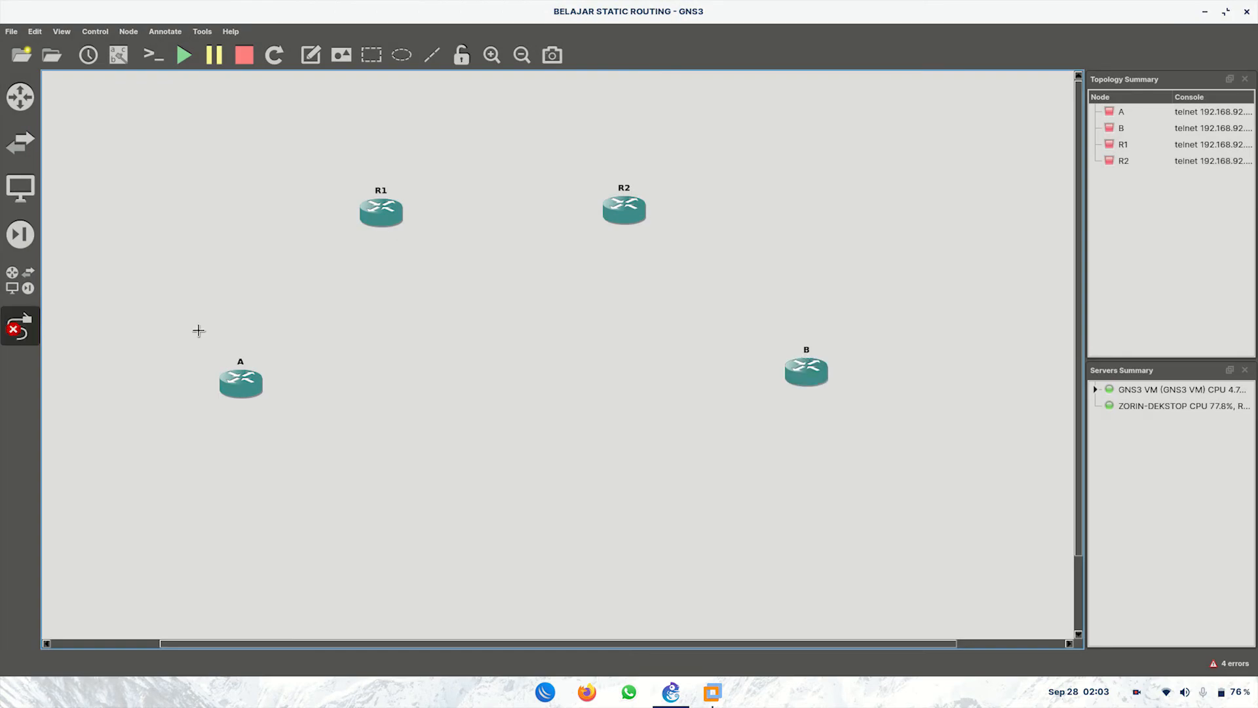
click(233, 377)
click(271, 385)
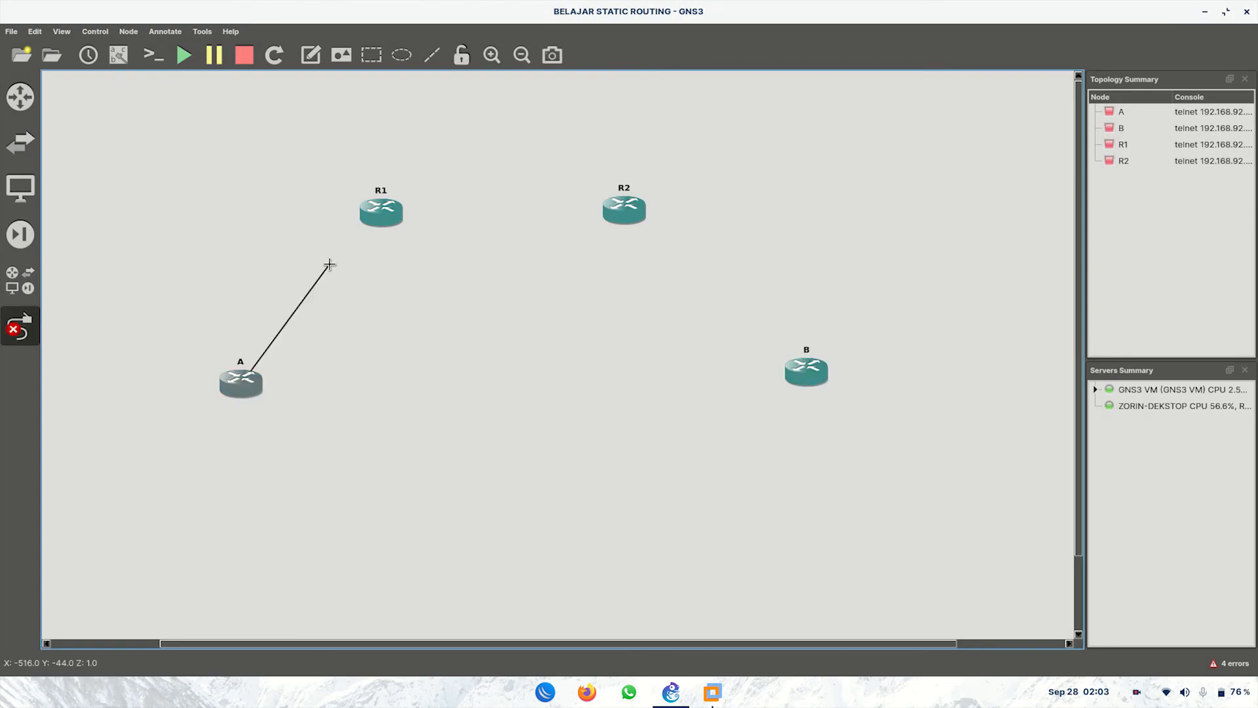
click(370, 220)
click(389, 233)
click(393, 222)
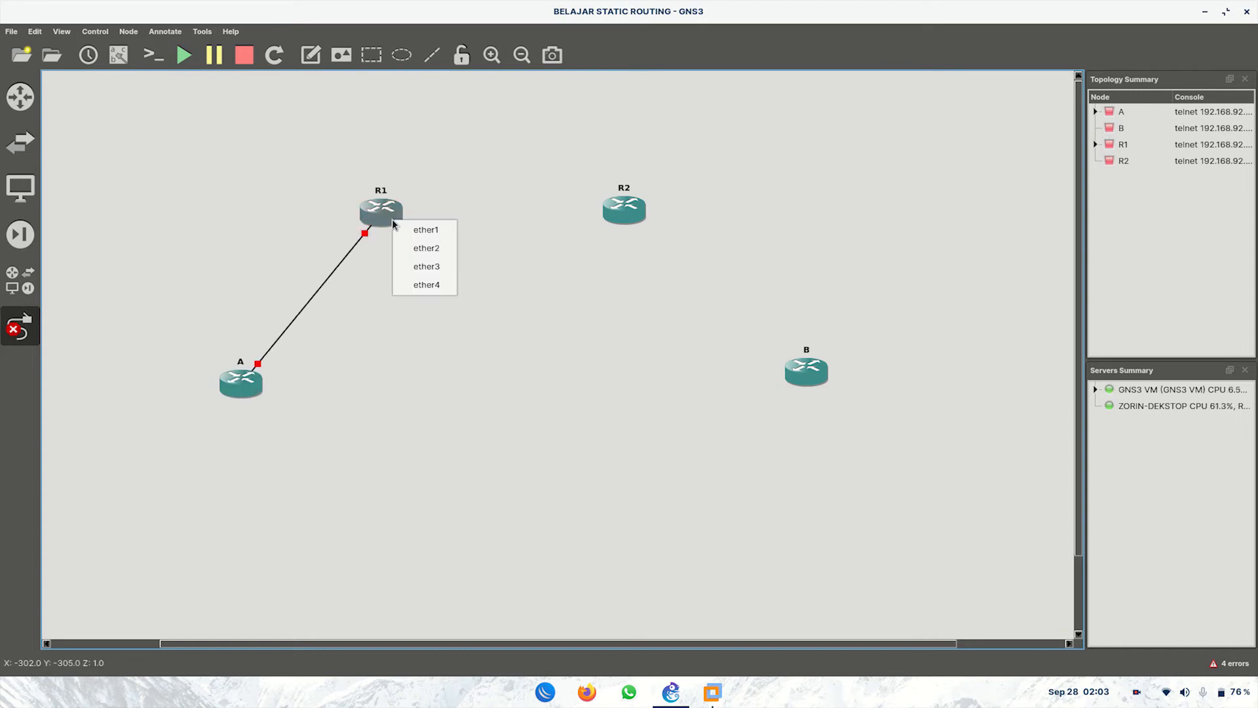
click(429, 247)
click(617, 210)
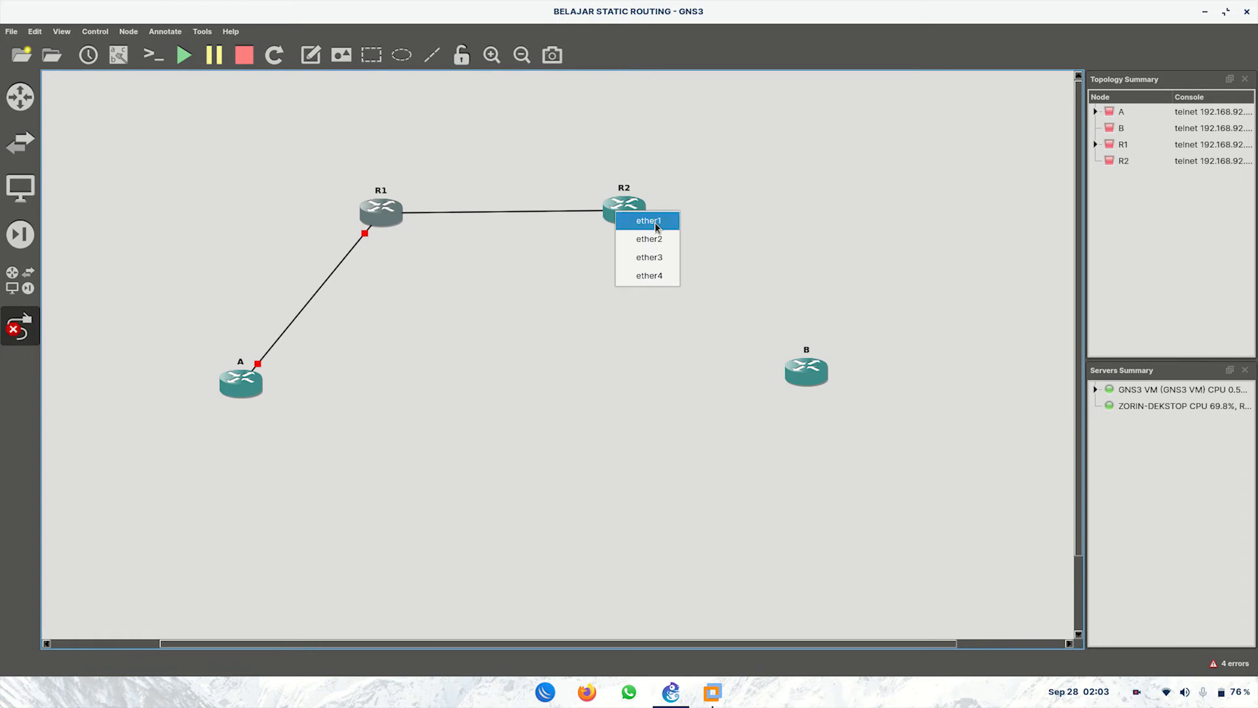
click(656, 222)
click(635, 214)
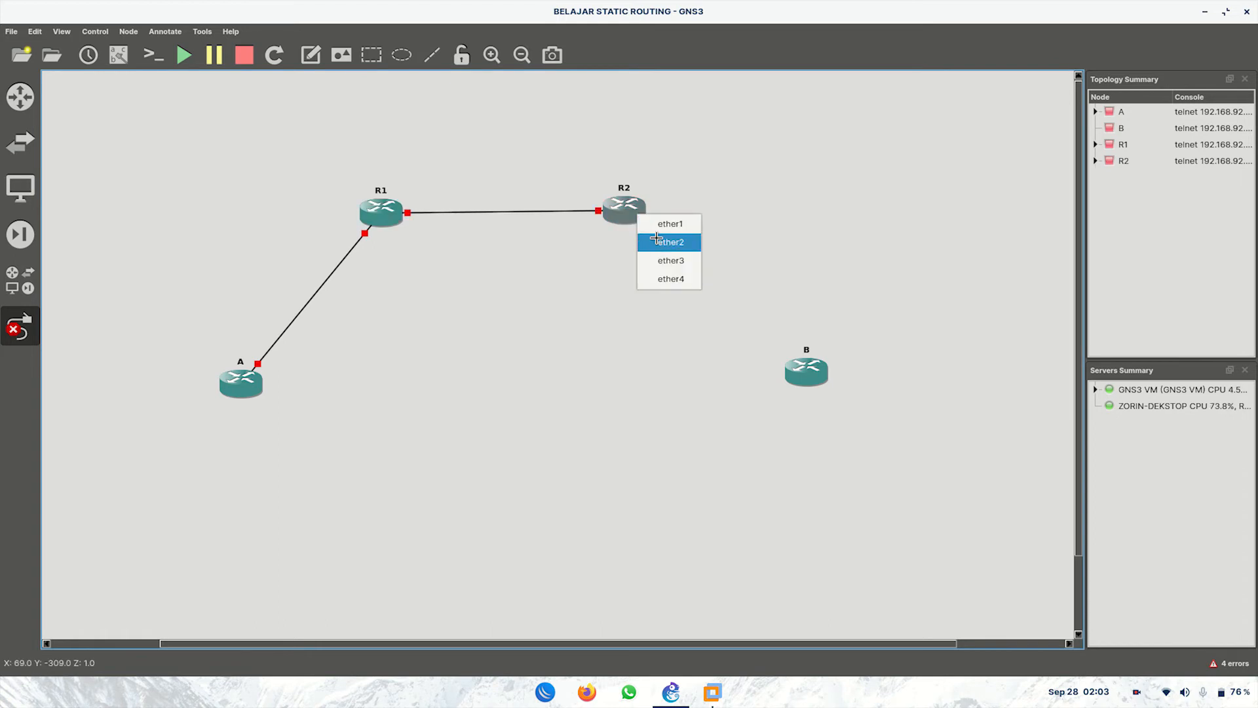
click(656, 241)
click(801, 368)
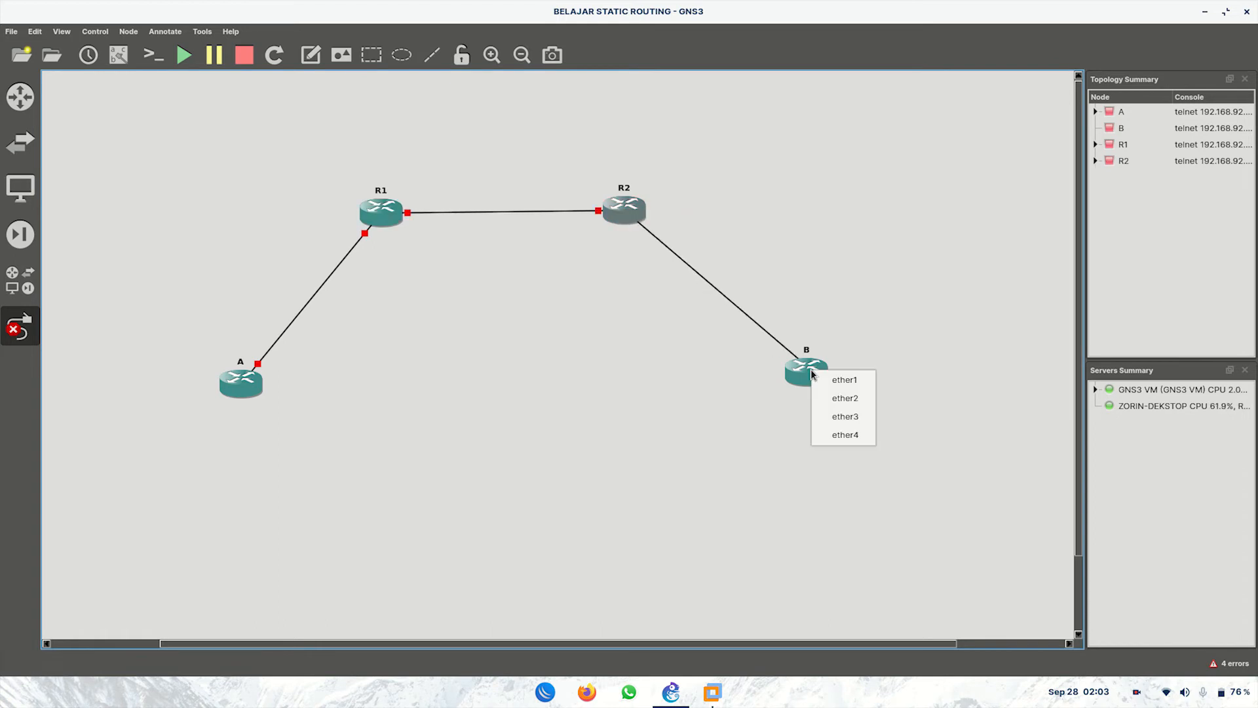
click(843, 380)
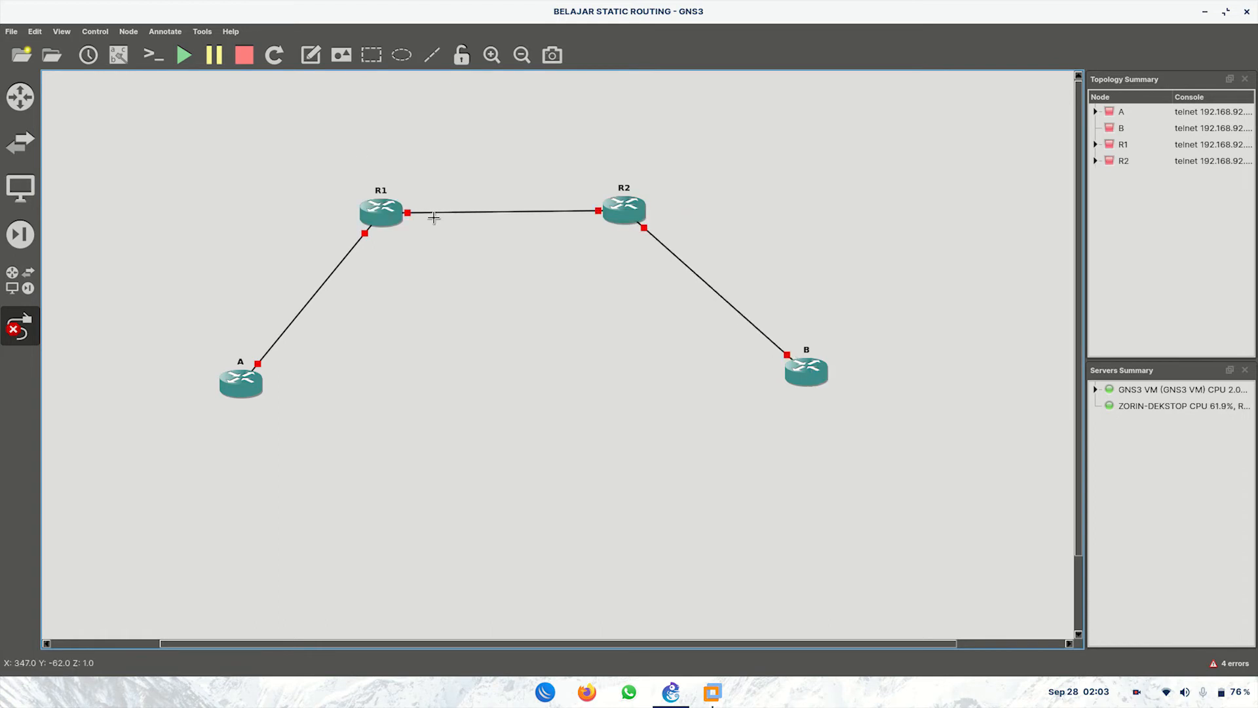
Step: Show interface labels on all links and tidy the label and router positions
click(118, 54)
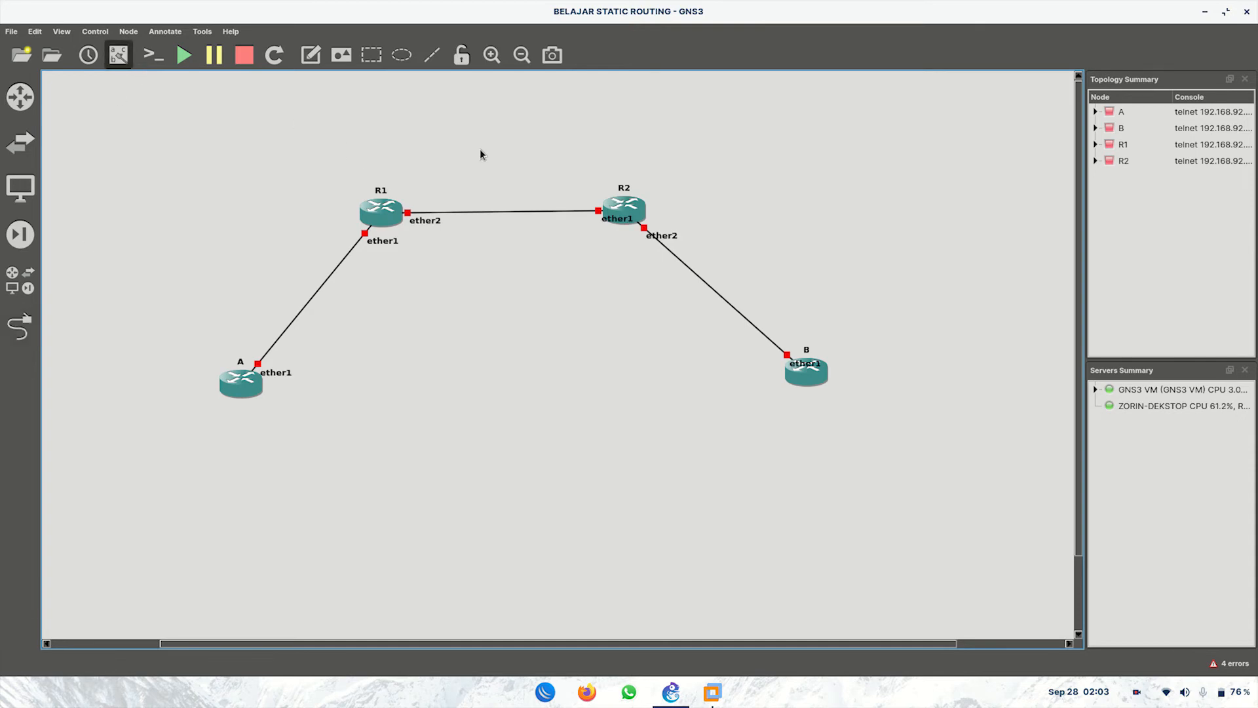
click(602, 222)
drag(601, 222, 576, 226)
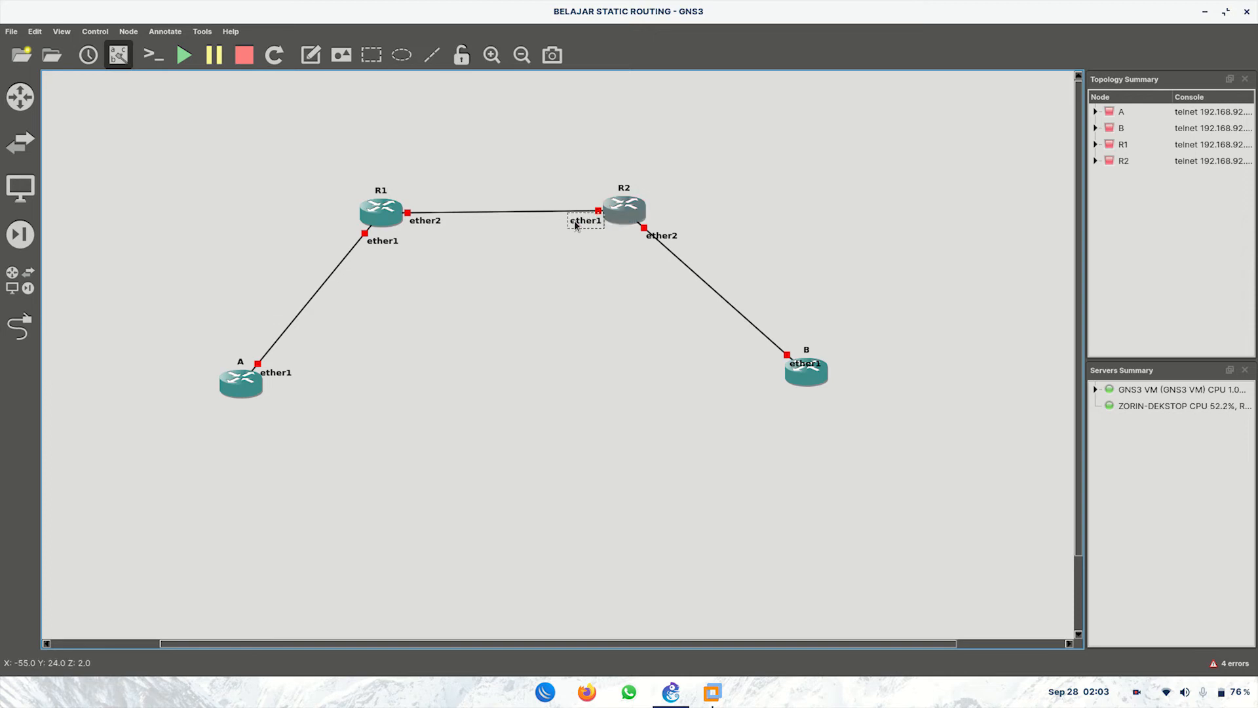
drag(666, 236, 671, 227)
drag(799, 368, 758, 366)
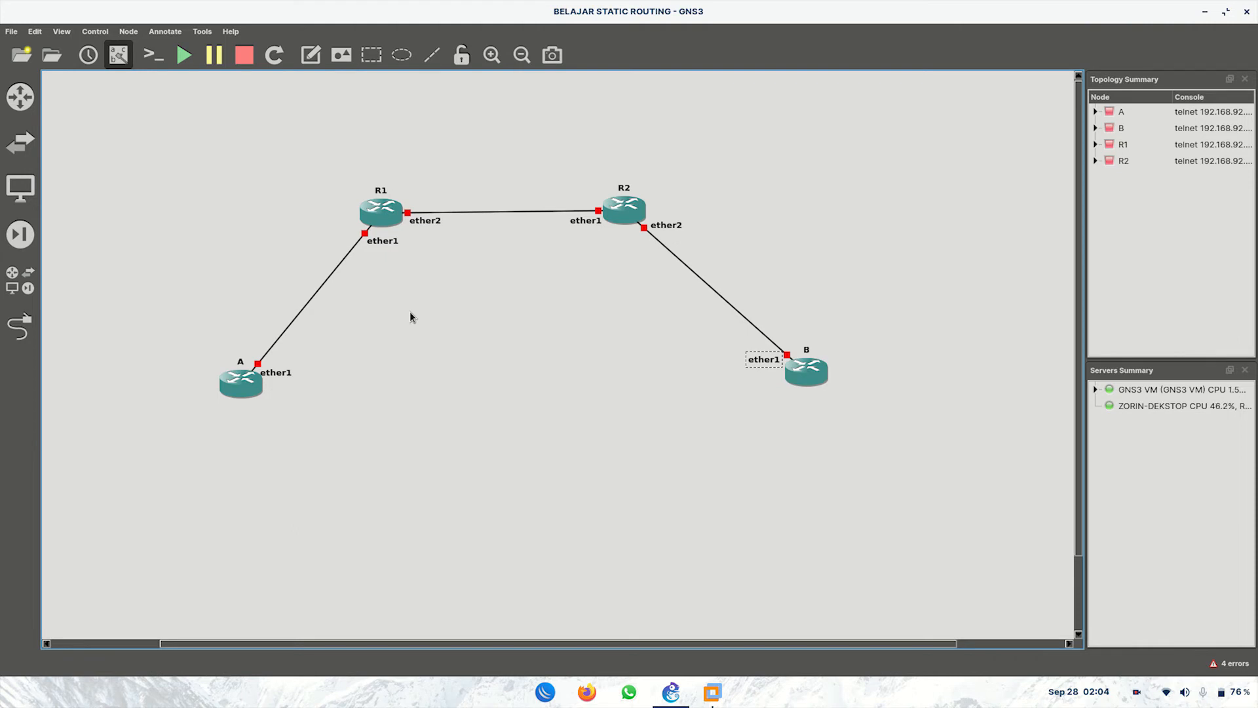
drag(628, 206, 652, 207)
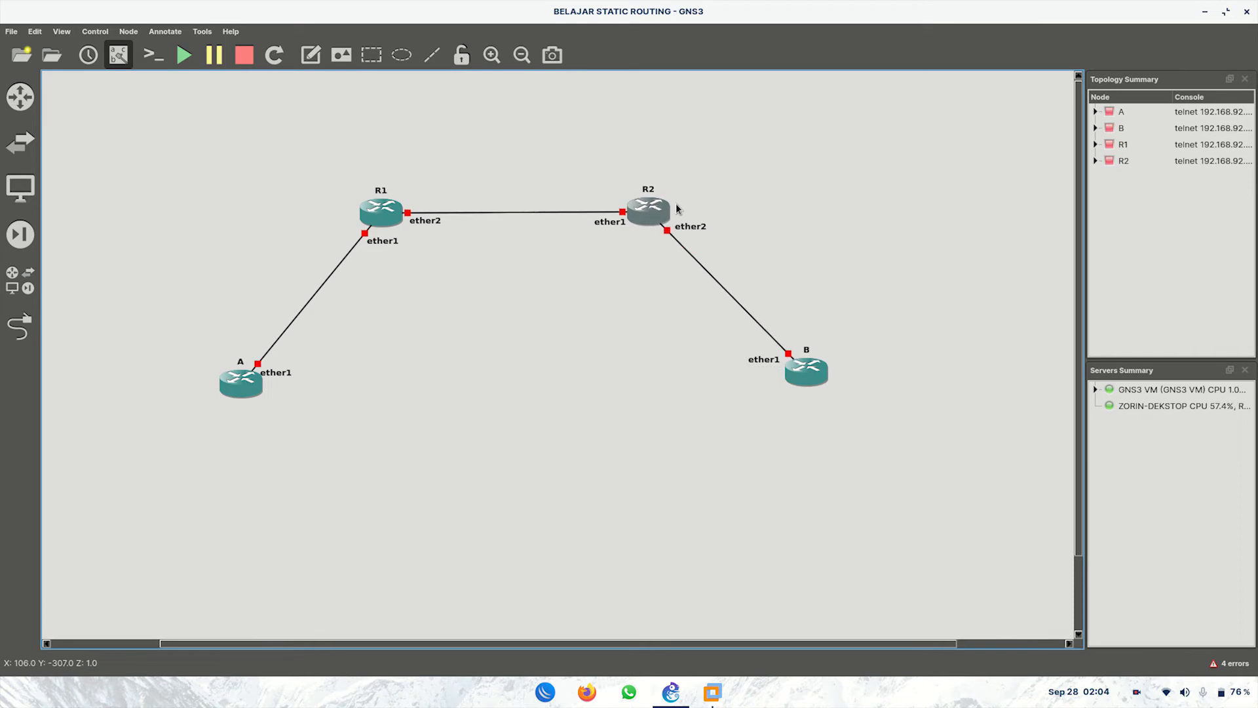
drag(805, 371, 800, 378)
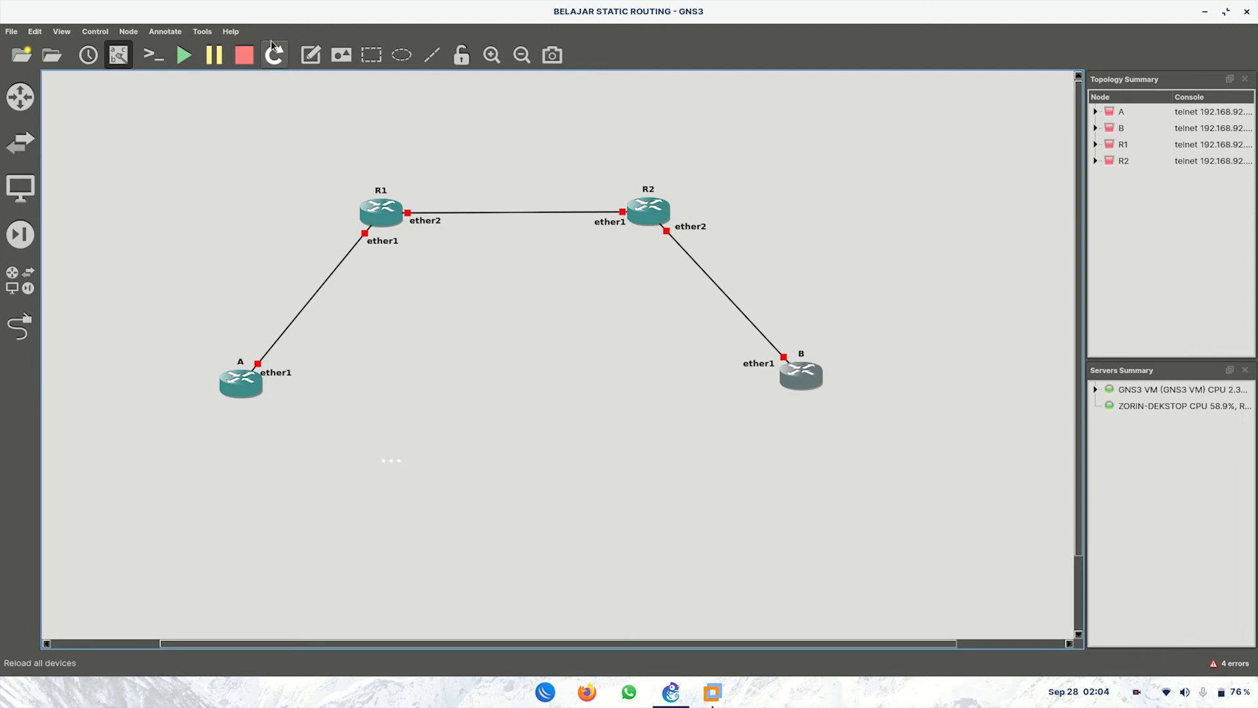
Step: Add a 192.168.11.1/24 note beside A's ether1, correcting the mask from /30
click(371, 60)
click(311, 55)
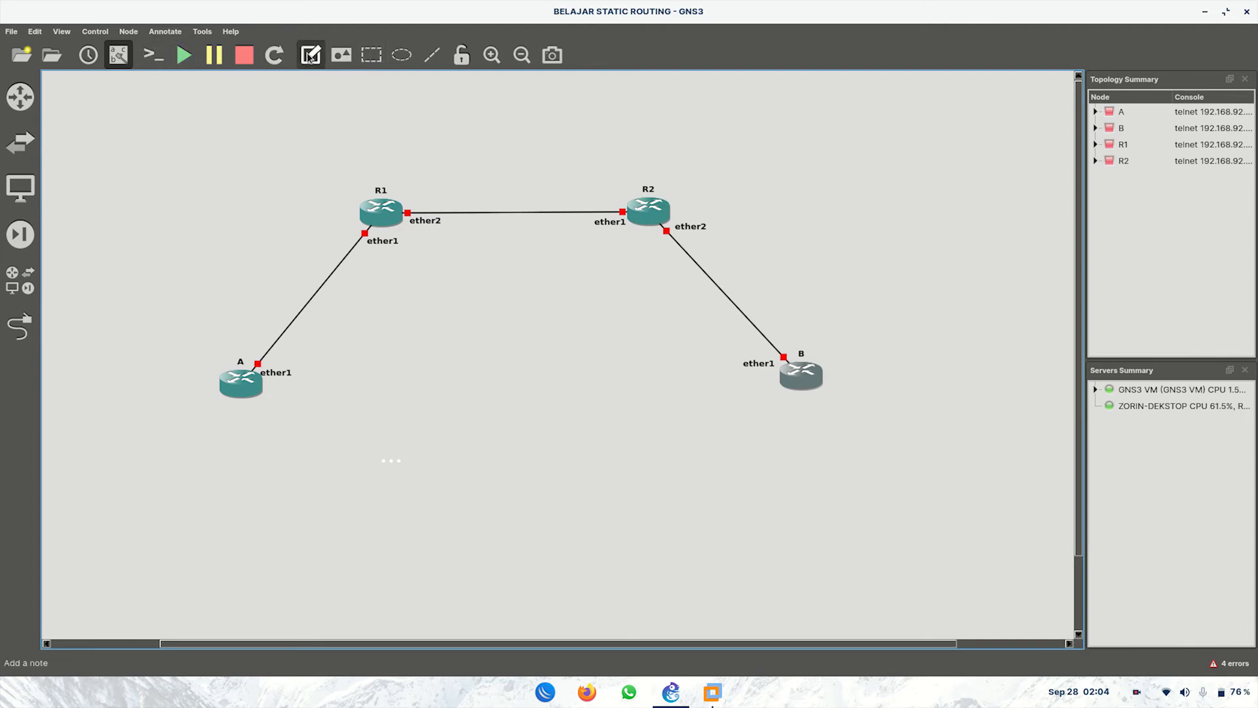
click(282, 362)
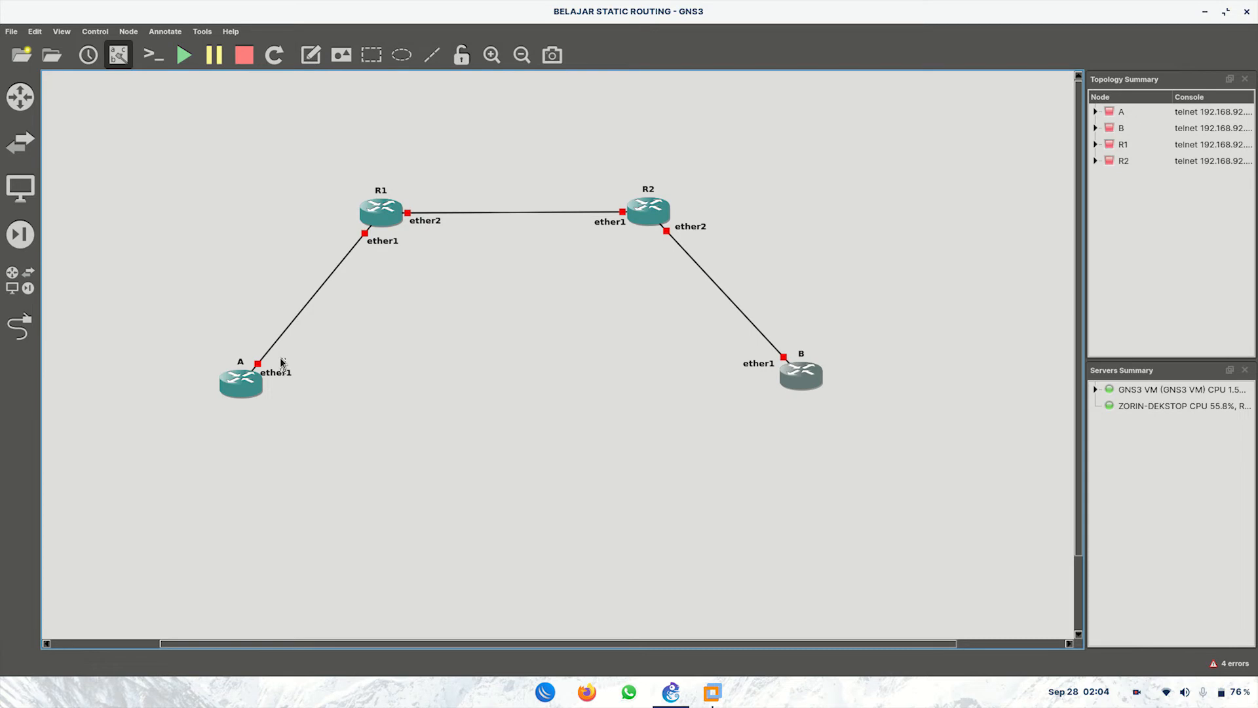
text(192.168.11.1/30)
click(680, 225)
click(417, 321)
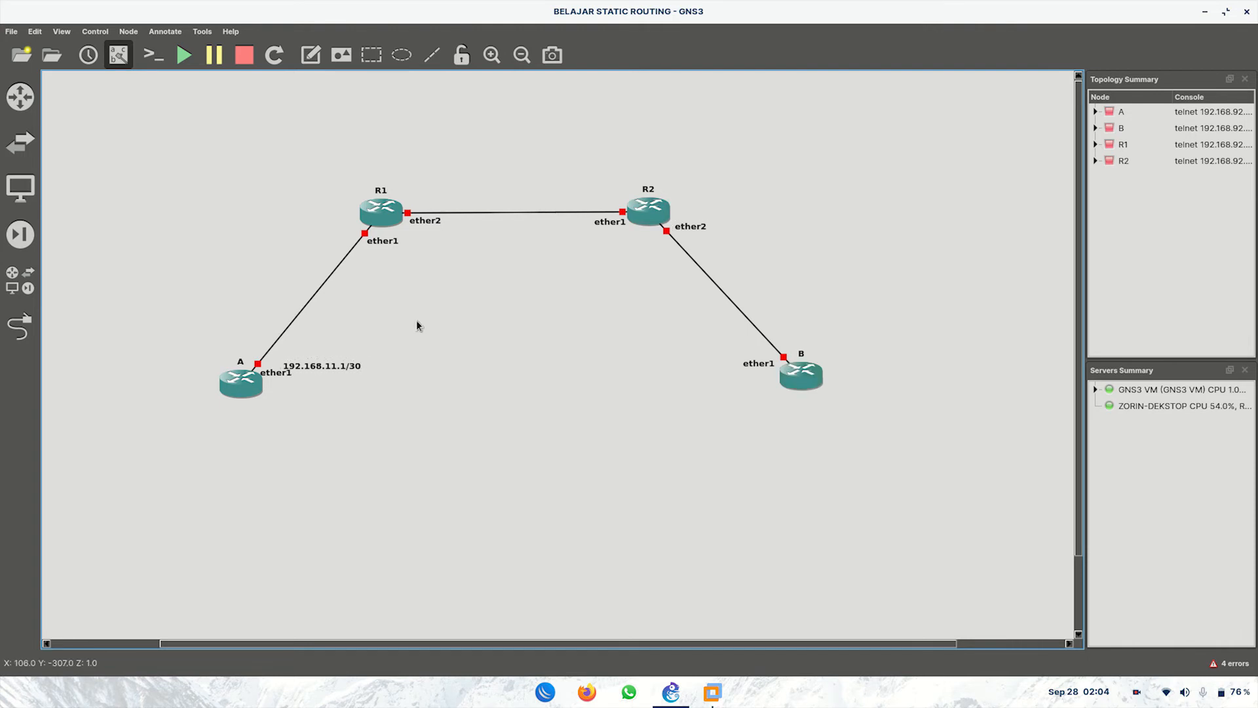
double_click(357, 367)
click(387, 339)
key(BackSpace)
key(BackSpace)
text(24)
click(350, 415)
drag(342, 364, 329, 368)
Step: Add notes 192.168.11.2/24 and 192.168.22.1/24 beside R1's ether1 and ether2
click(310, 54)
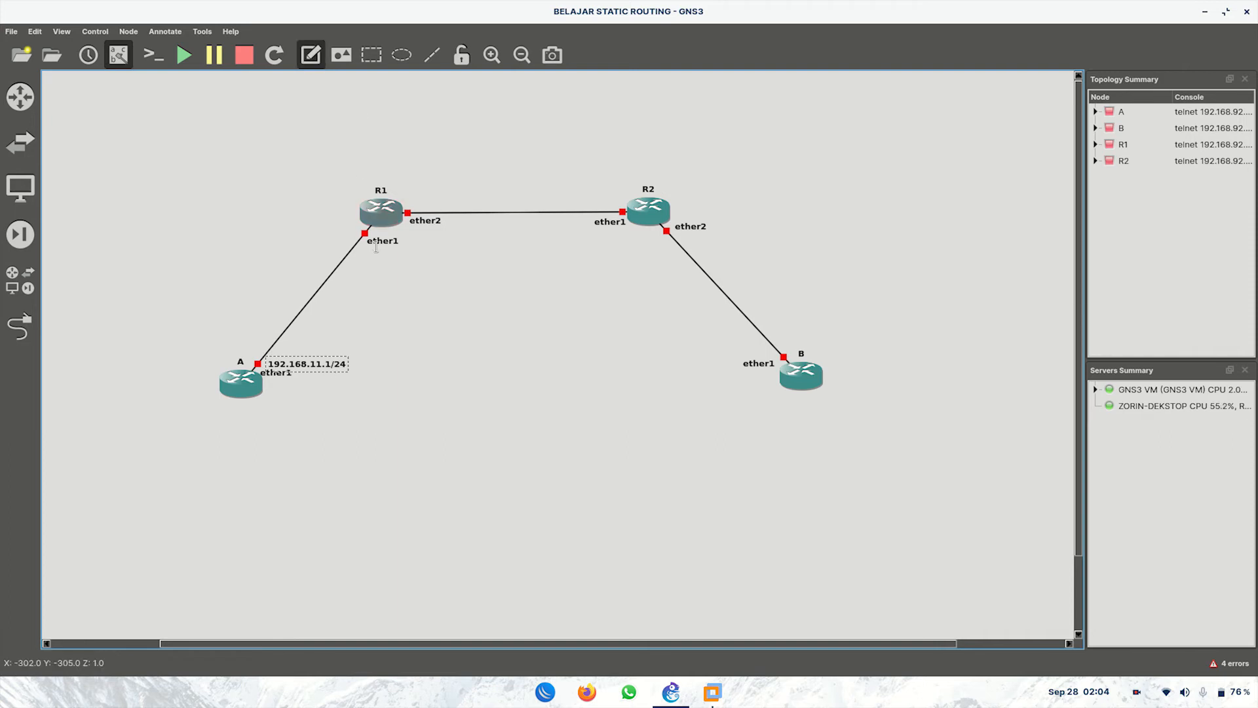
click(367, 260)
text(19)
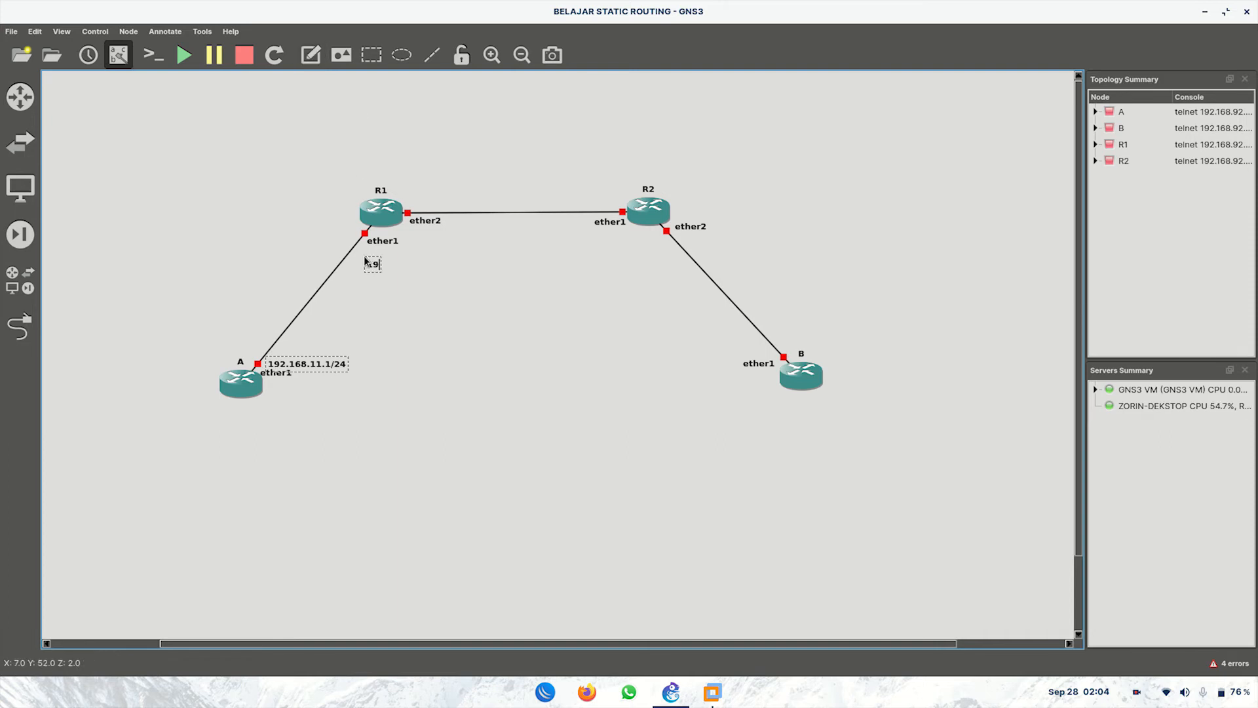
text(2.168)
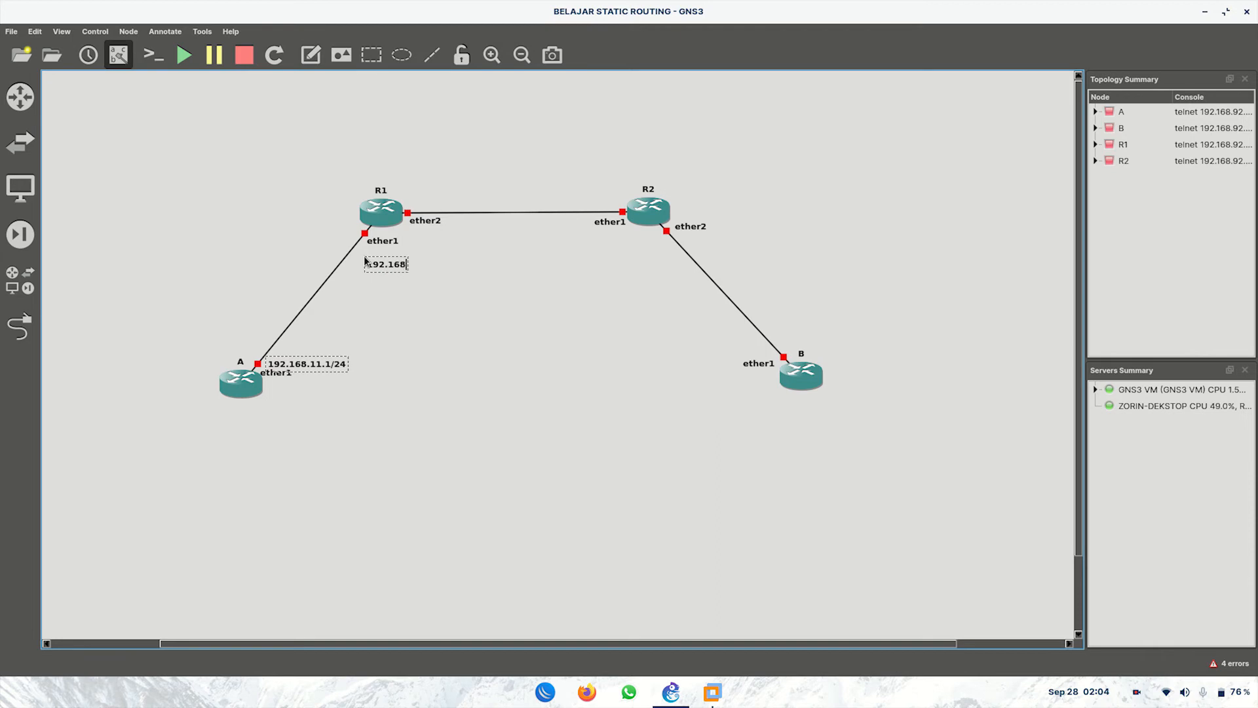
text(.11.2/24)
drag(422, 261, 411, 249)
click(410, 200)
text(192.168)
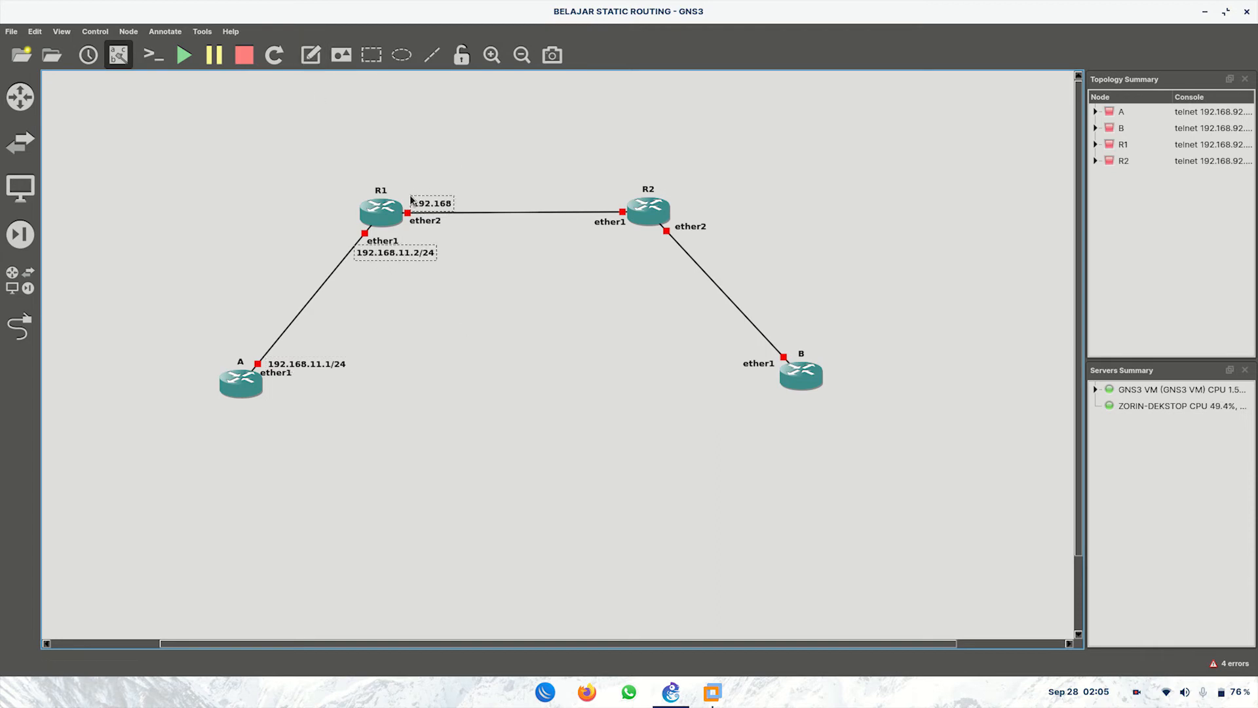
text(.22.1/24)
drag(411, 200, 401, 195)
Step: Add notes 192.168.22.2/24 and 192.168.33.1/24 beside R2's ether1 and ether2
click(311, 54)
click(571, 200)
text(192.168.22.2/24)
drag(571, 201, 540, 198)
click(311, 54)
click(635, 250)
text(192)
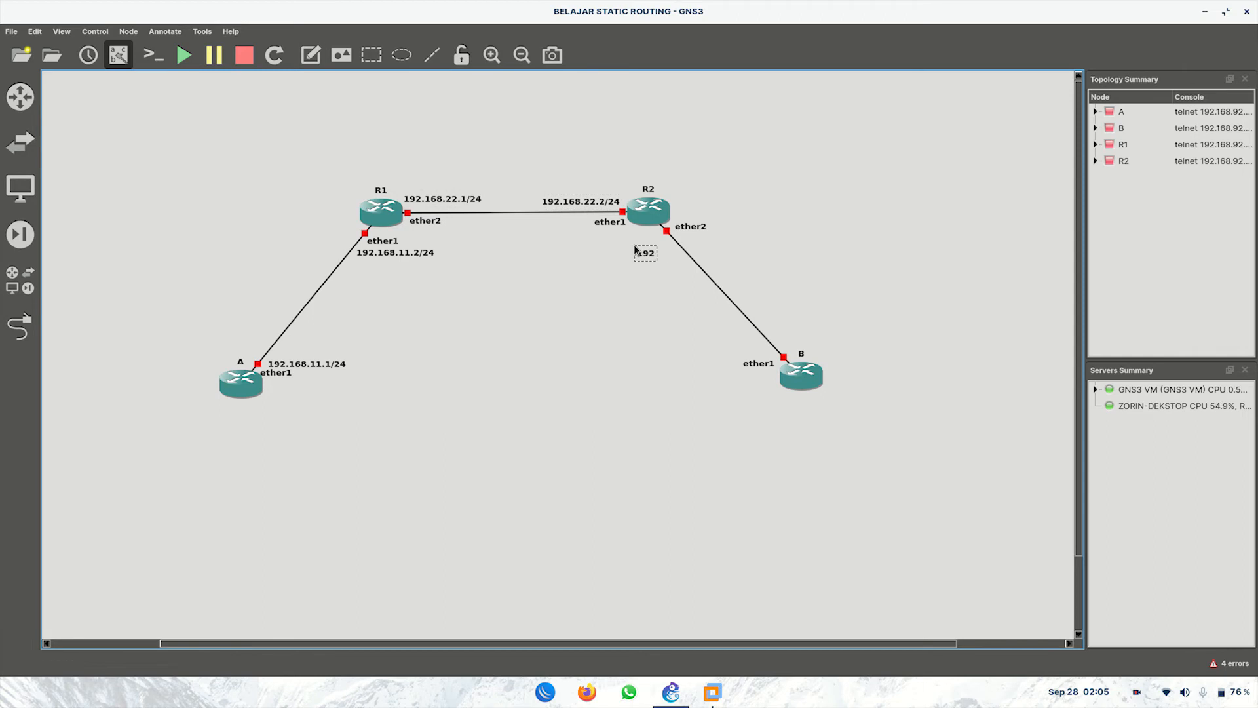
text(.168.33.1/24)
drag(682, 252, 725, 236)
Step: Add a 192.168.33.2/24 note beside router B
click(310, 55)
click(782, 336)
text(192.168.3)
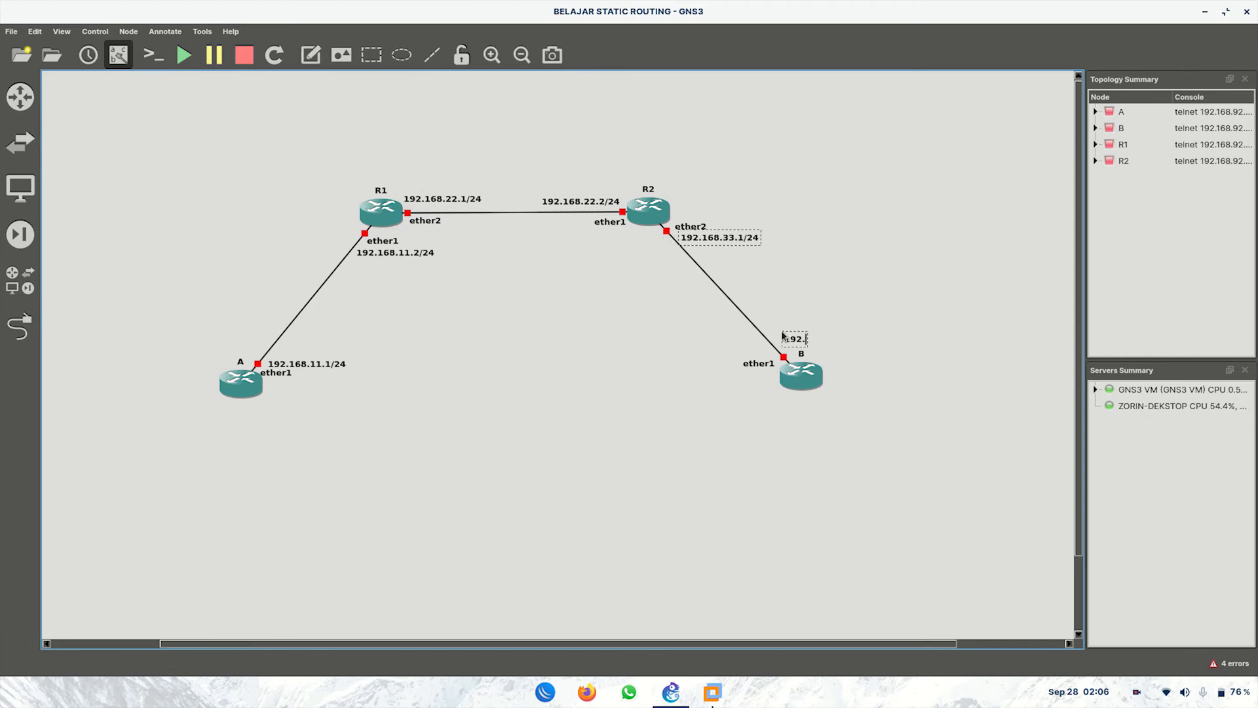
text(3.2/24)
drag(841, 344, 836, 348)
click(875, 376)
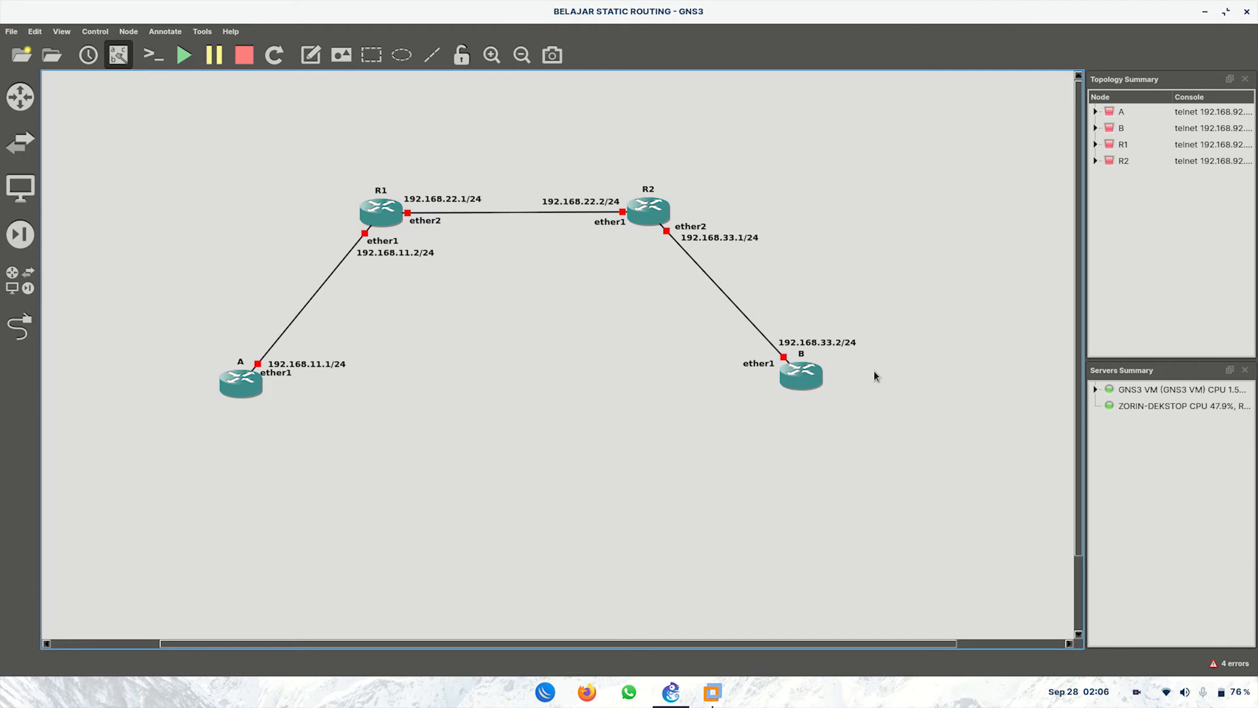
Step: Start all four routers and open router A's telnet console
click(183, 64)
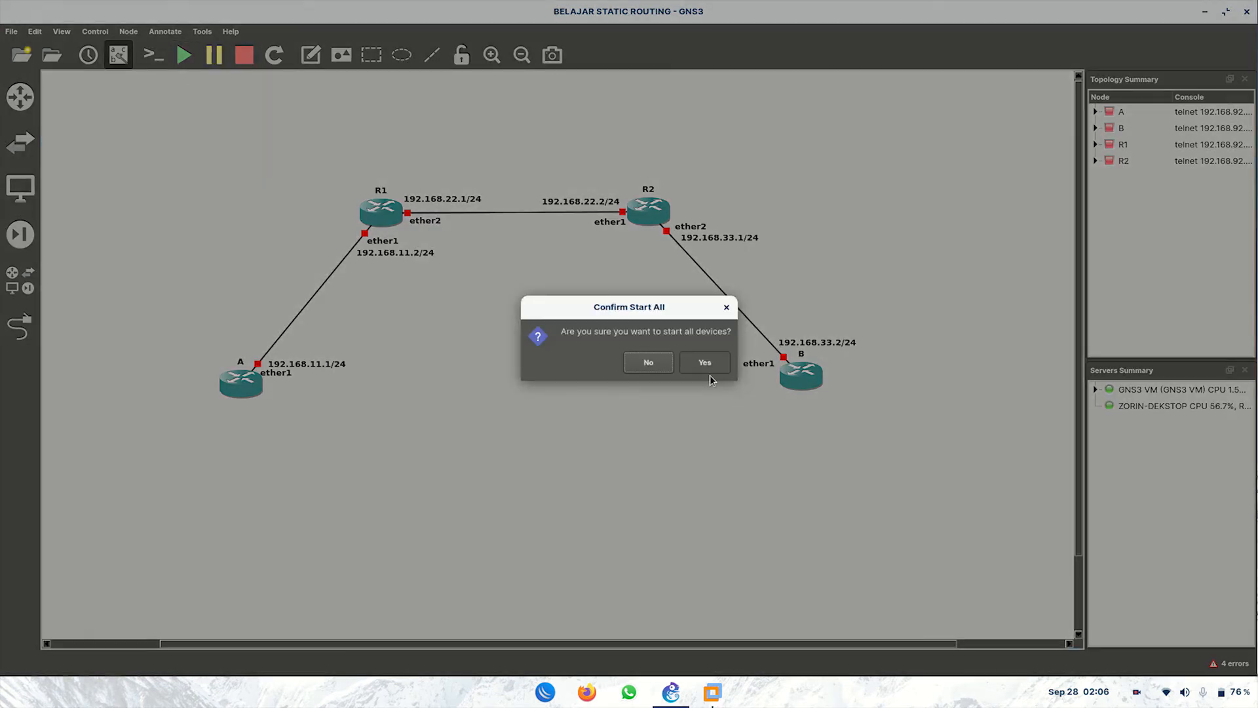
click(702, 363)
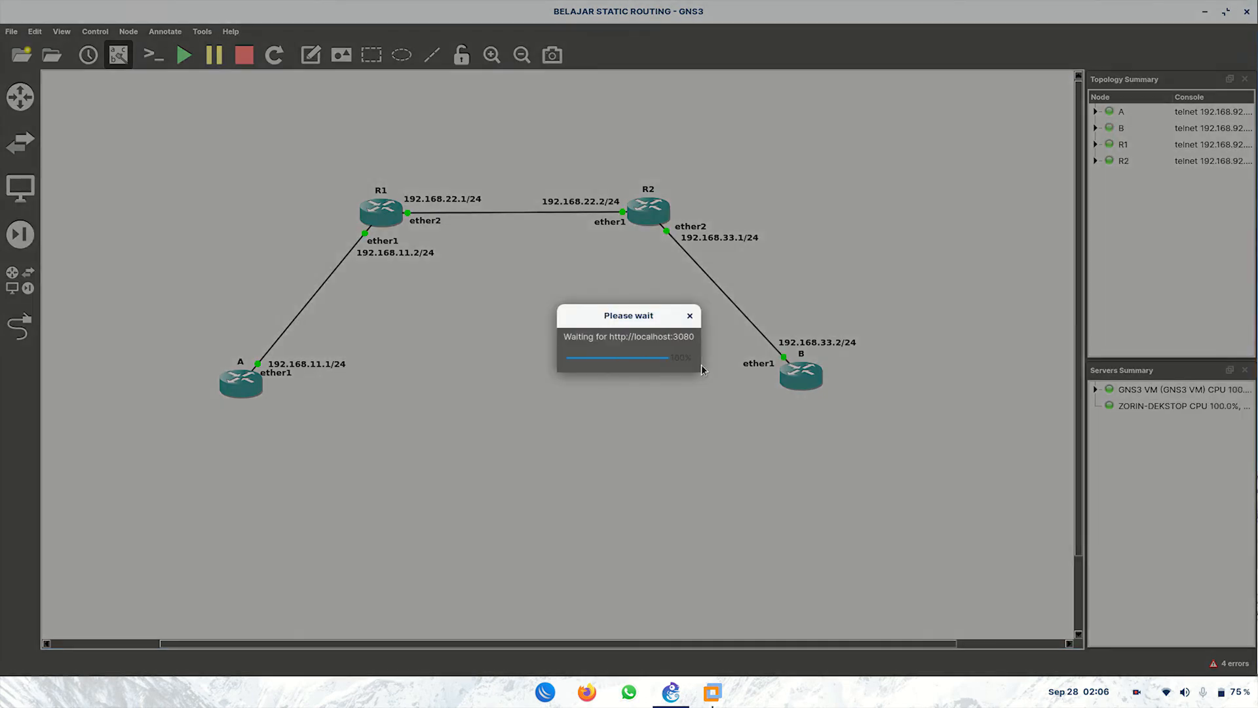
double_click(251, 382)
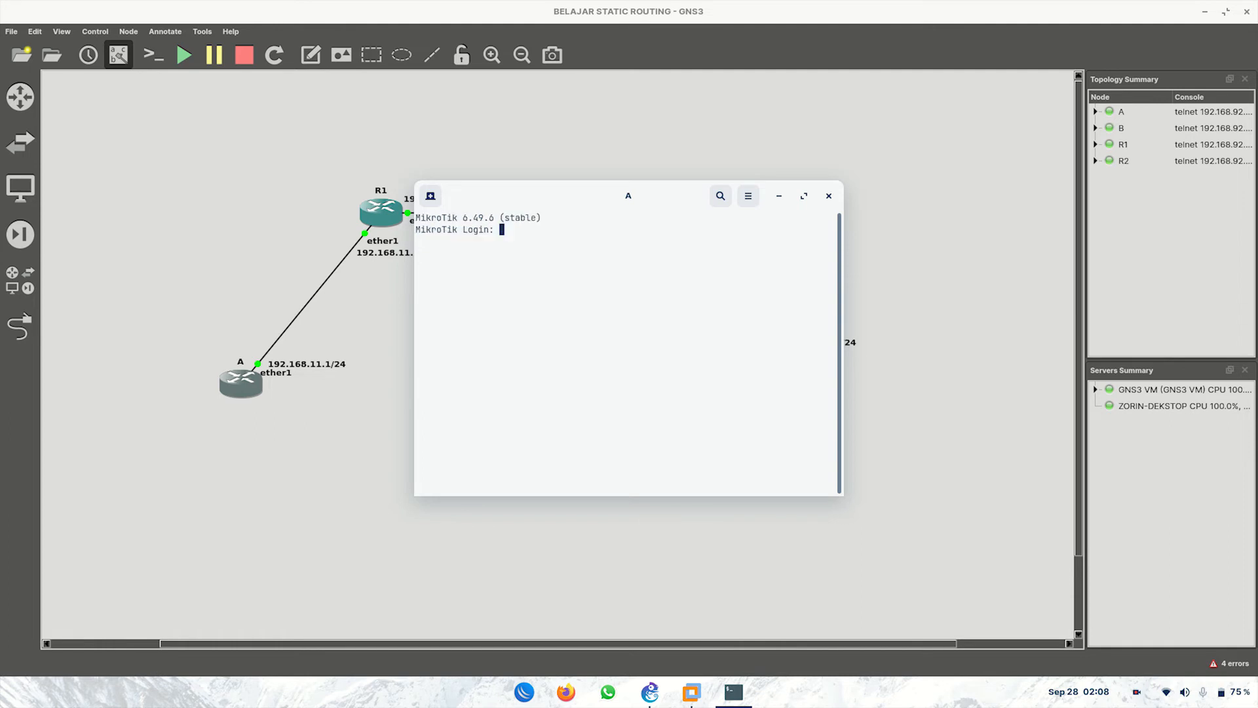
Step: Log in to router A as admin and set a new admin password
text(admin+ct)
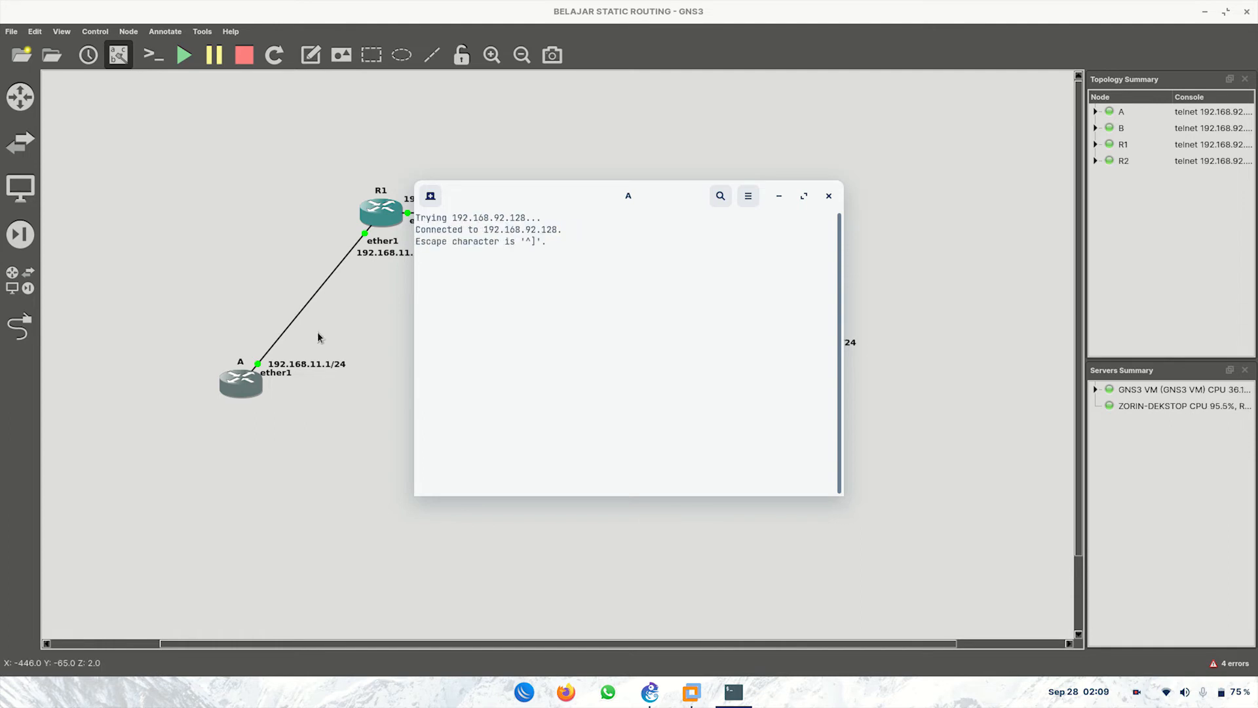
key(Return)
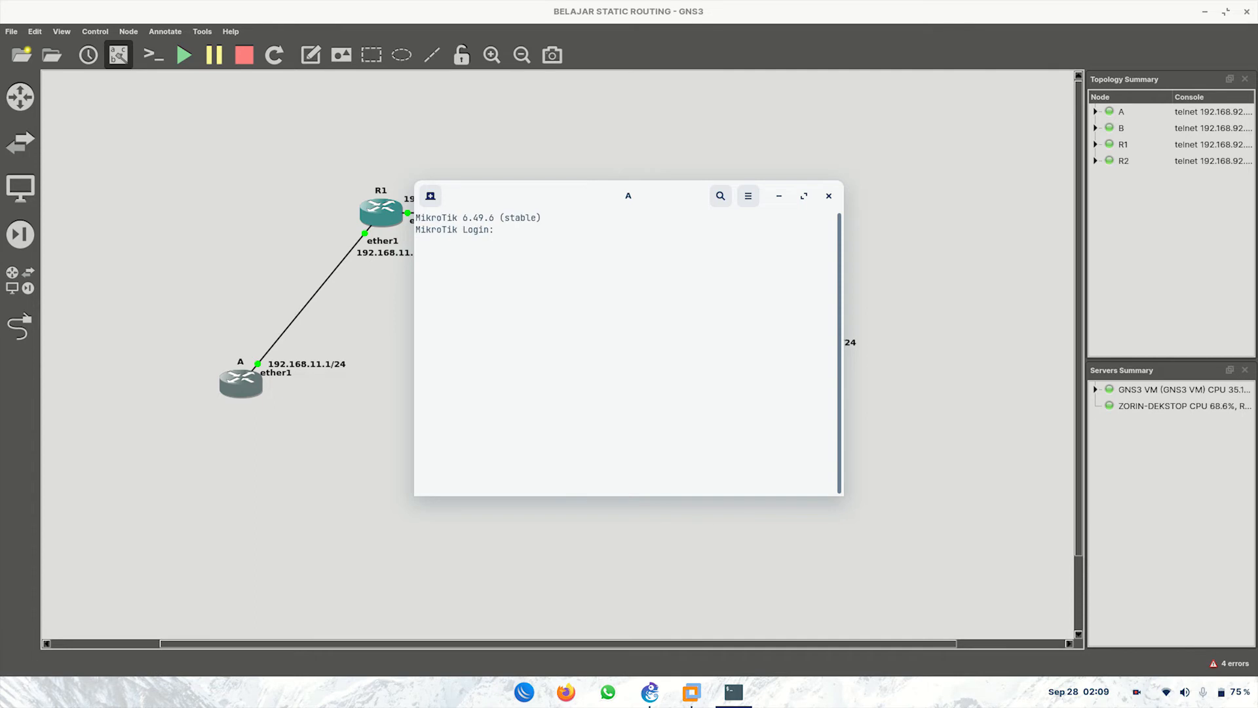
text(admin)
key(Return)
key(Return)
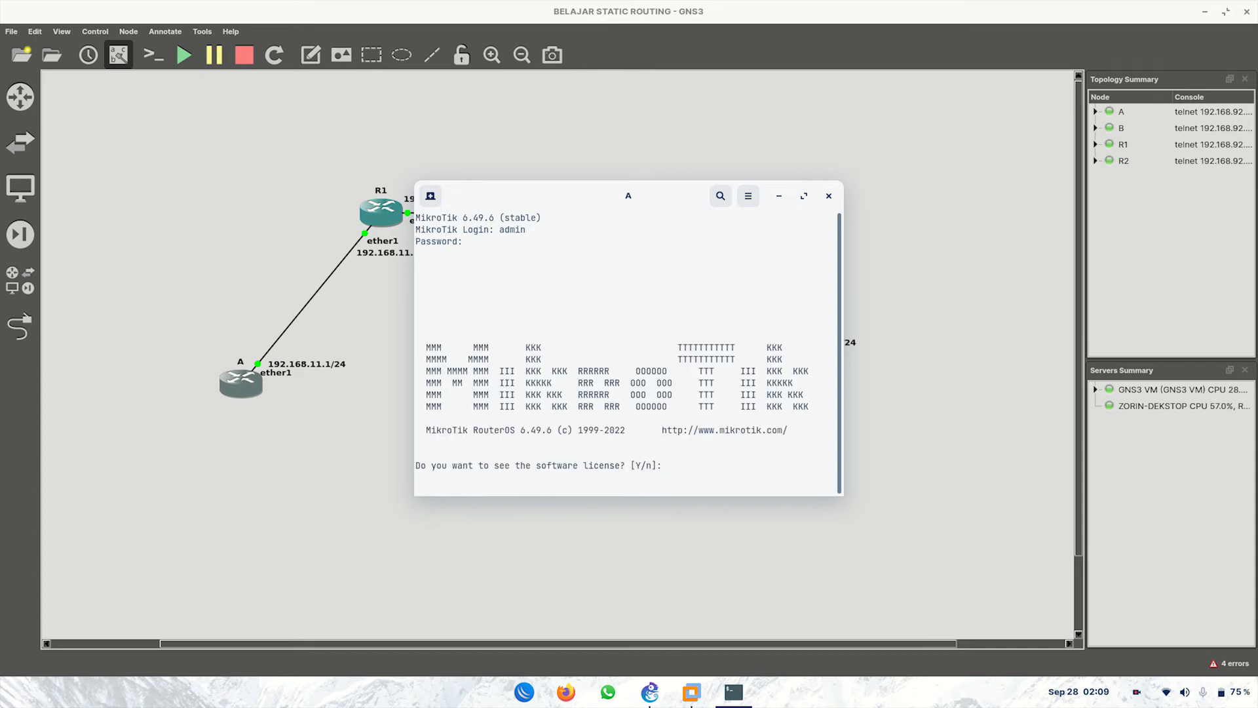
text(n)
text(*****)
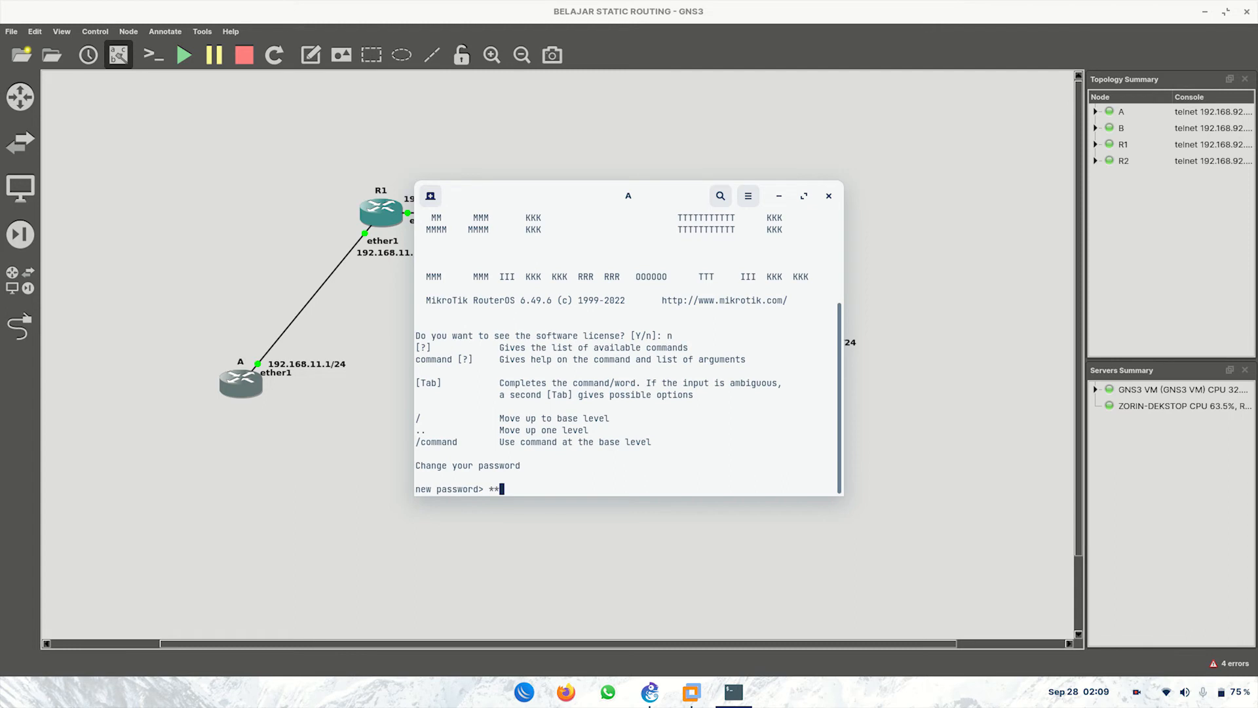
key(Return)
text(*****)
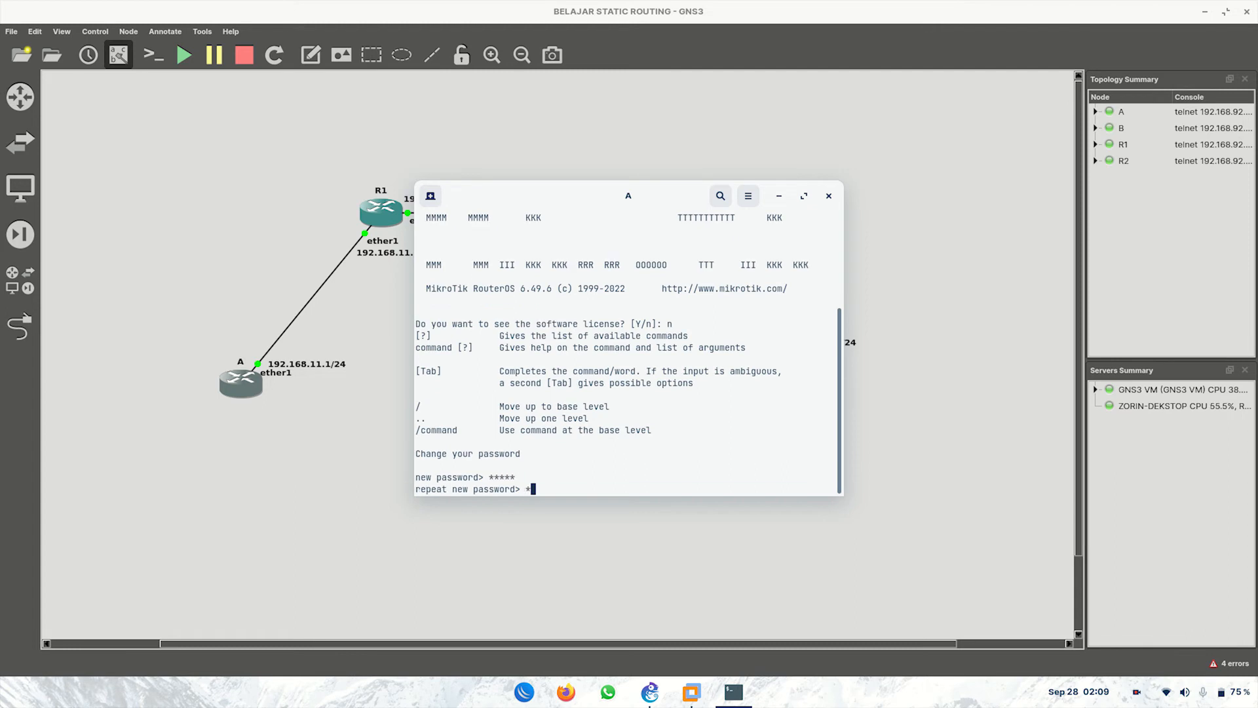
key(Return)
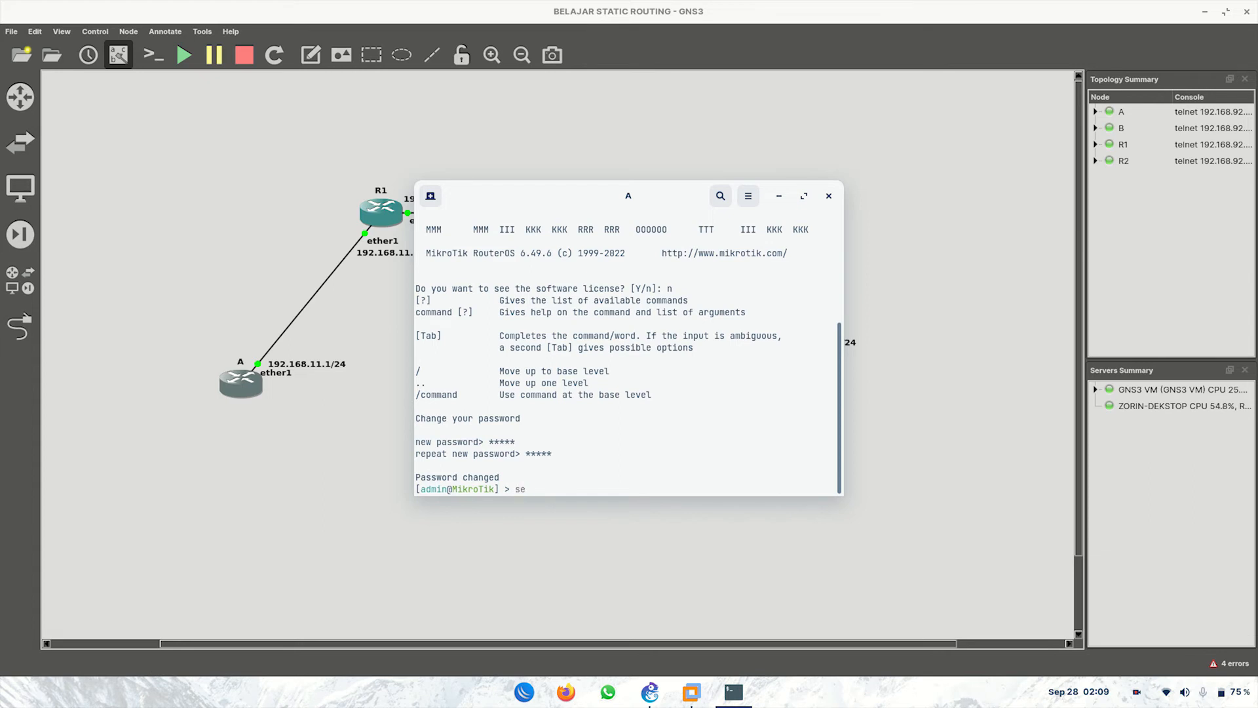
Step: Set router A's system identity to A
text(y)
key(Tab)
text(id)
key(Tab)
text(set name=A)
key(Return)
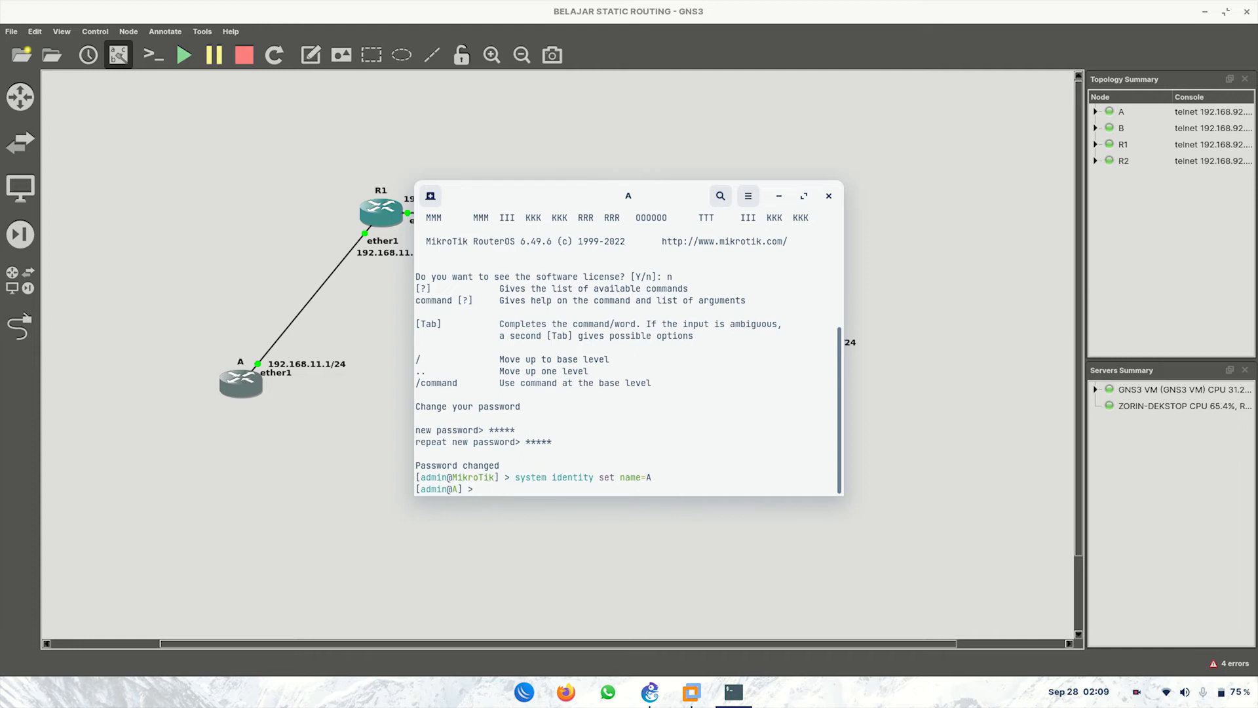
key(Return)
key(Return)
key(Return)
key(Return)
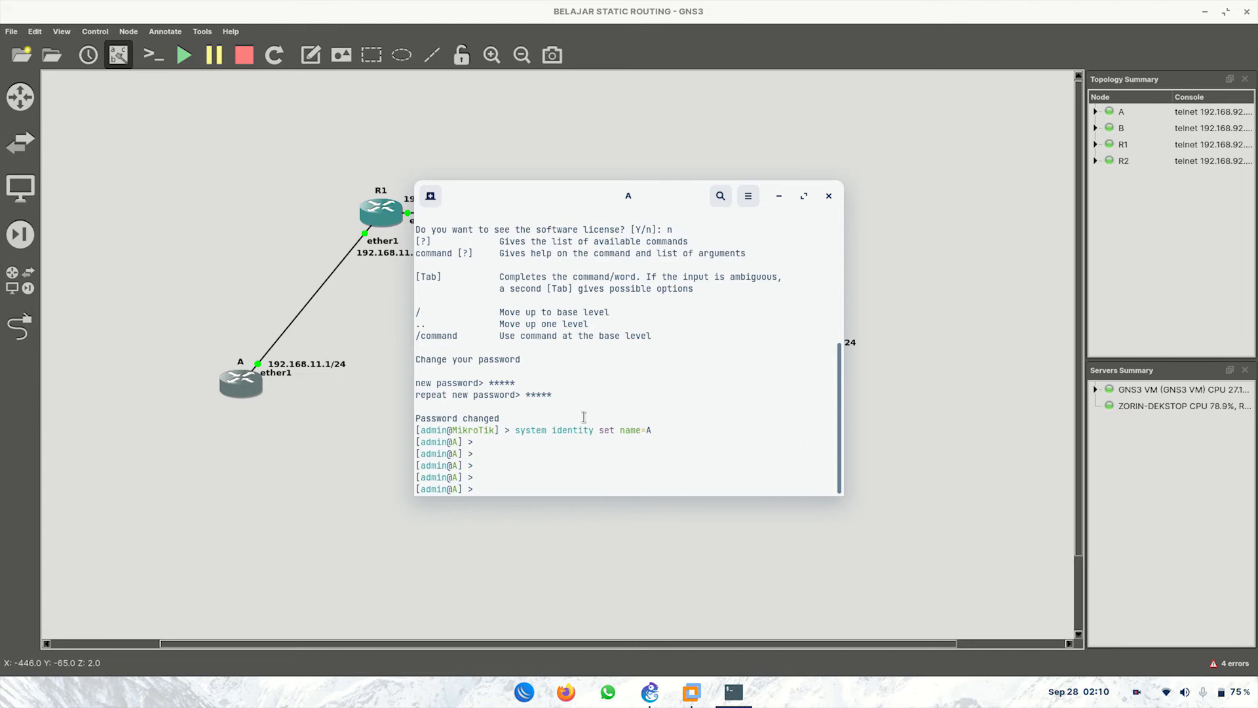
Step: On router A, add address 192.168.11.1/24 on ether1 under /ip address
text(ip address)
key(Return)
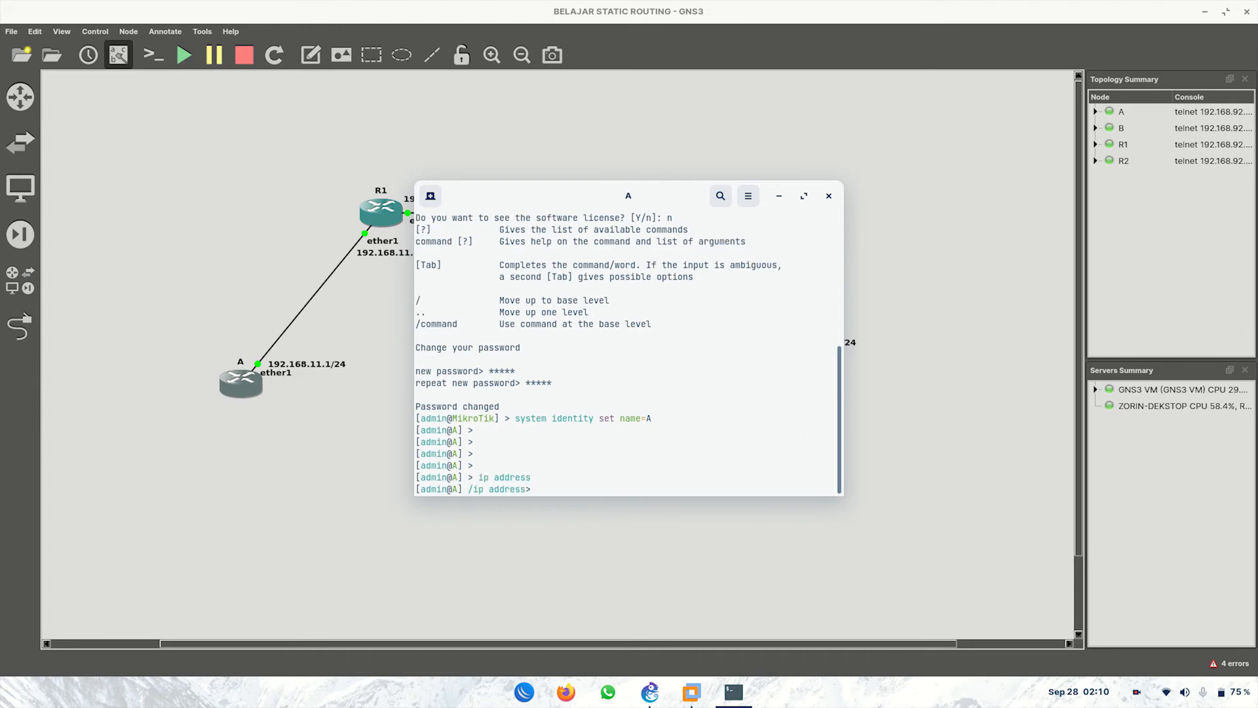
text(print)
key(Return)
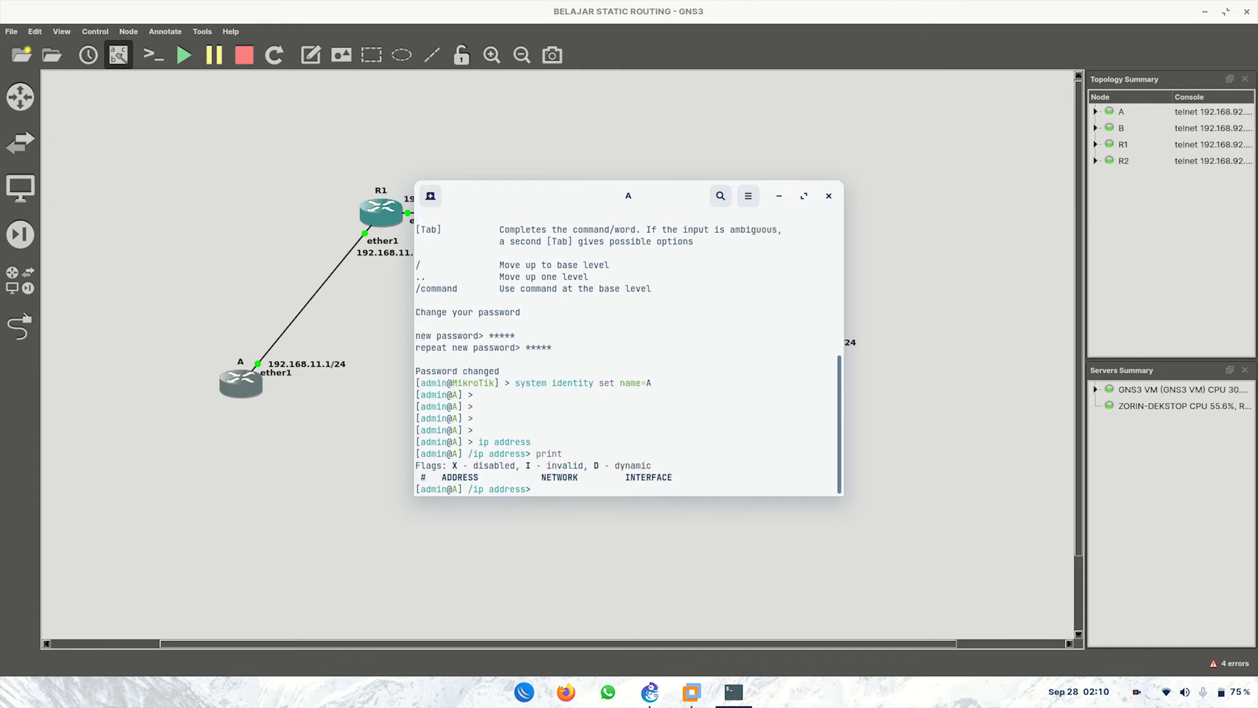
text(add address=192.168.11.1/24)
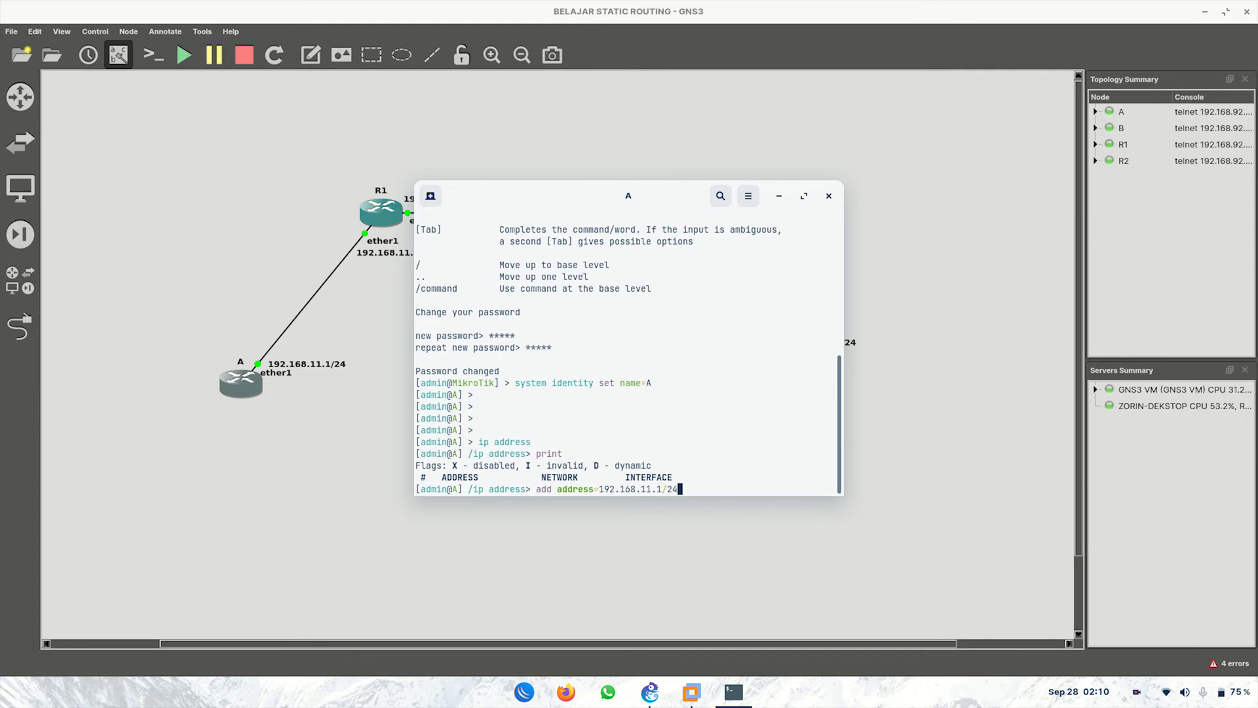
text( interface=ether1)
key(Return)
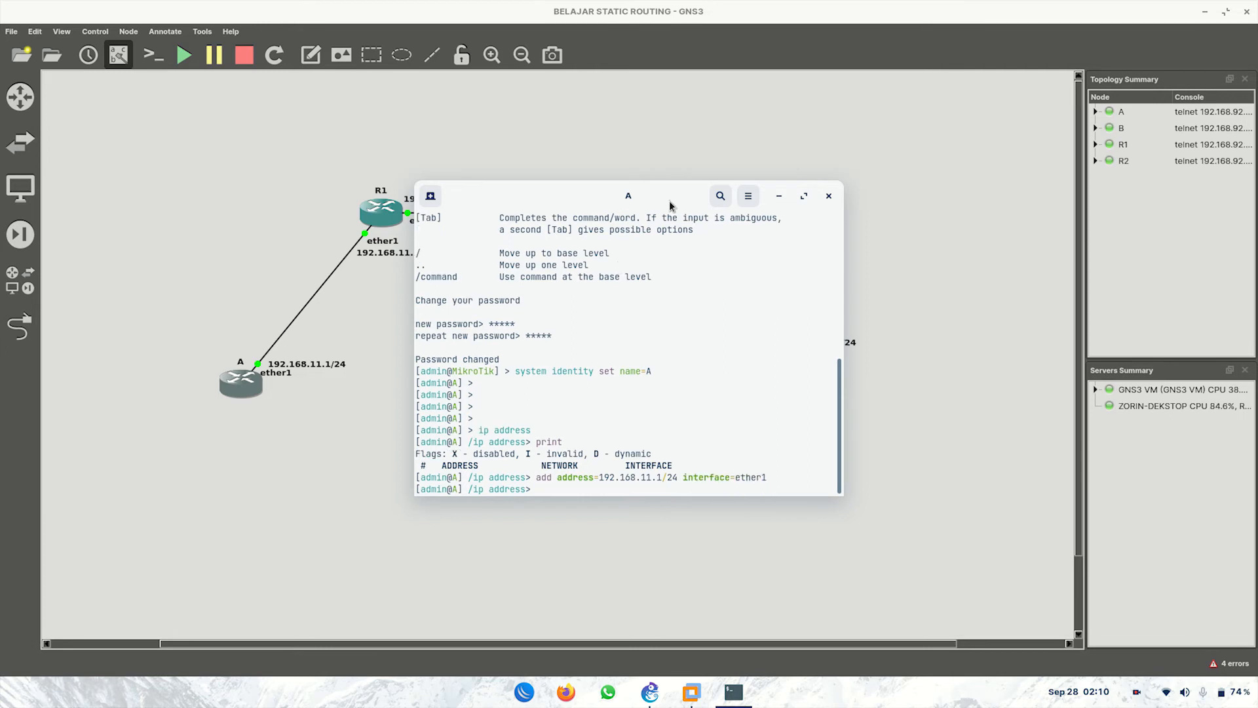
Step: Move A's console aside and return its prompt to the base level
drag(668, 196, 755, 222)
drag(866, 255, 917, 271)
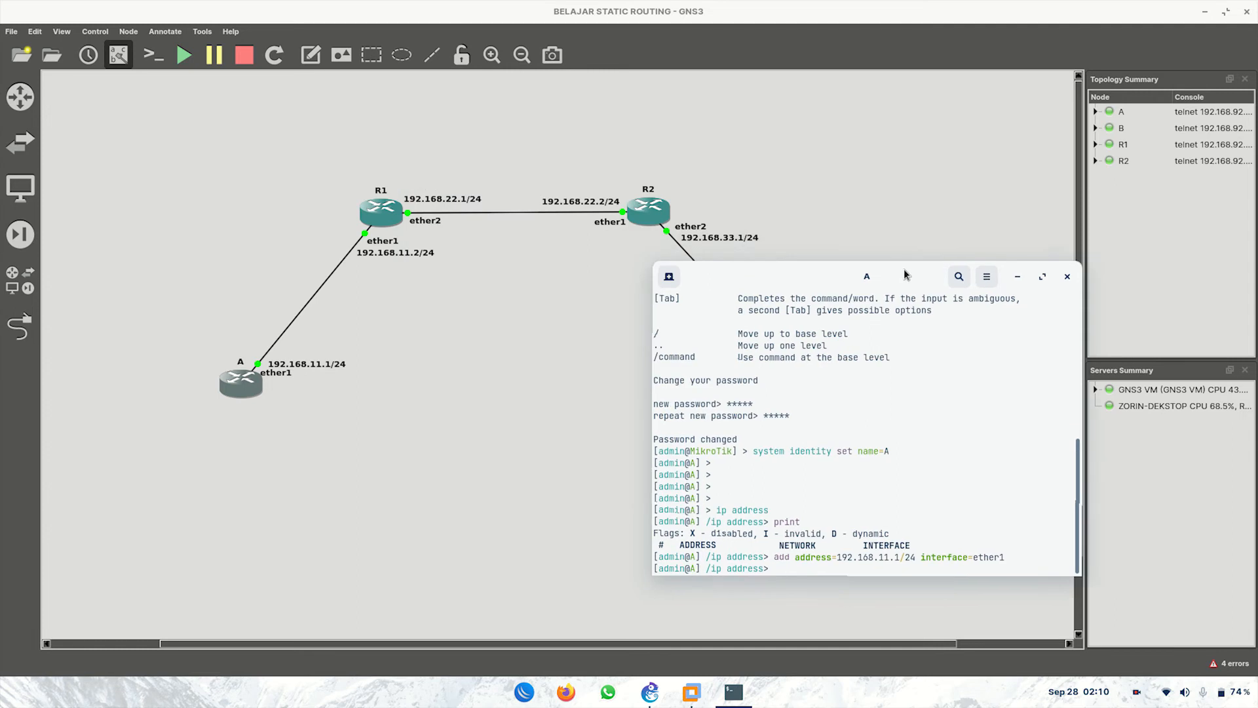
text(/)
key(Return)
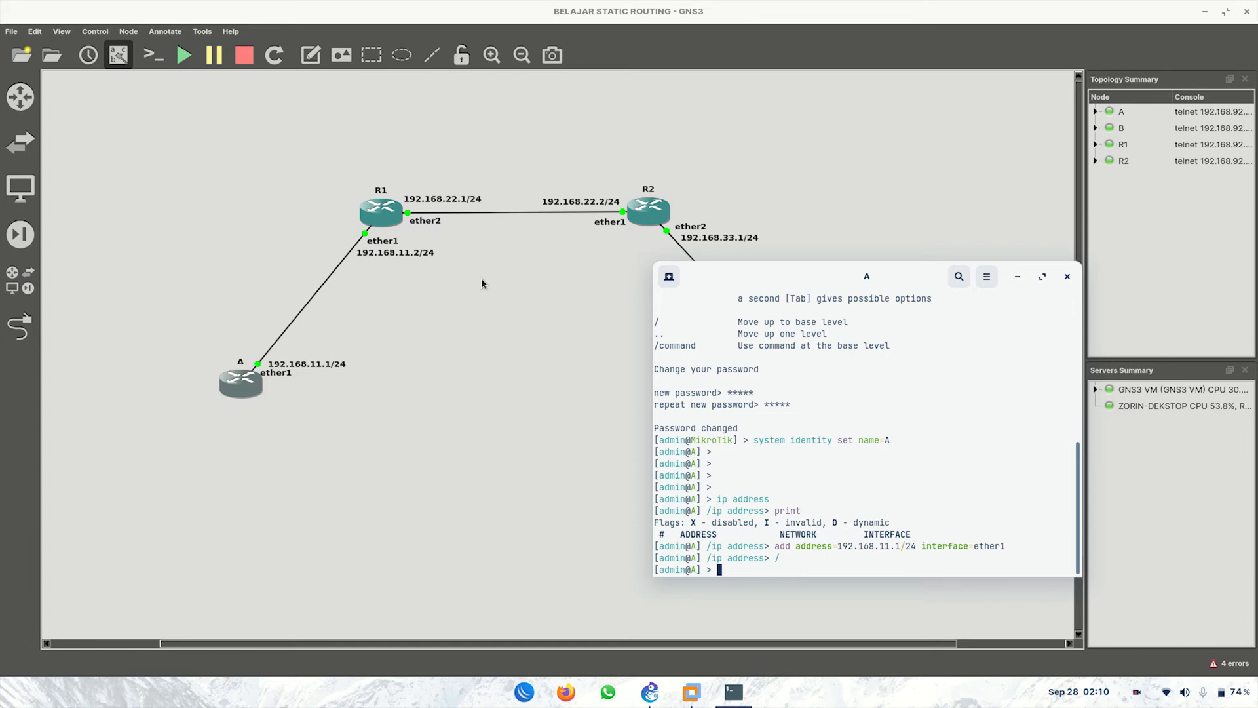
Step: Open R1's console, log in as admin, and set a new admin password
double_click(384, 227)
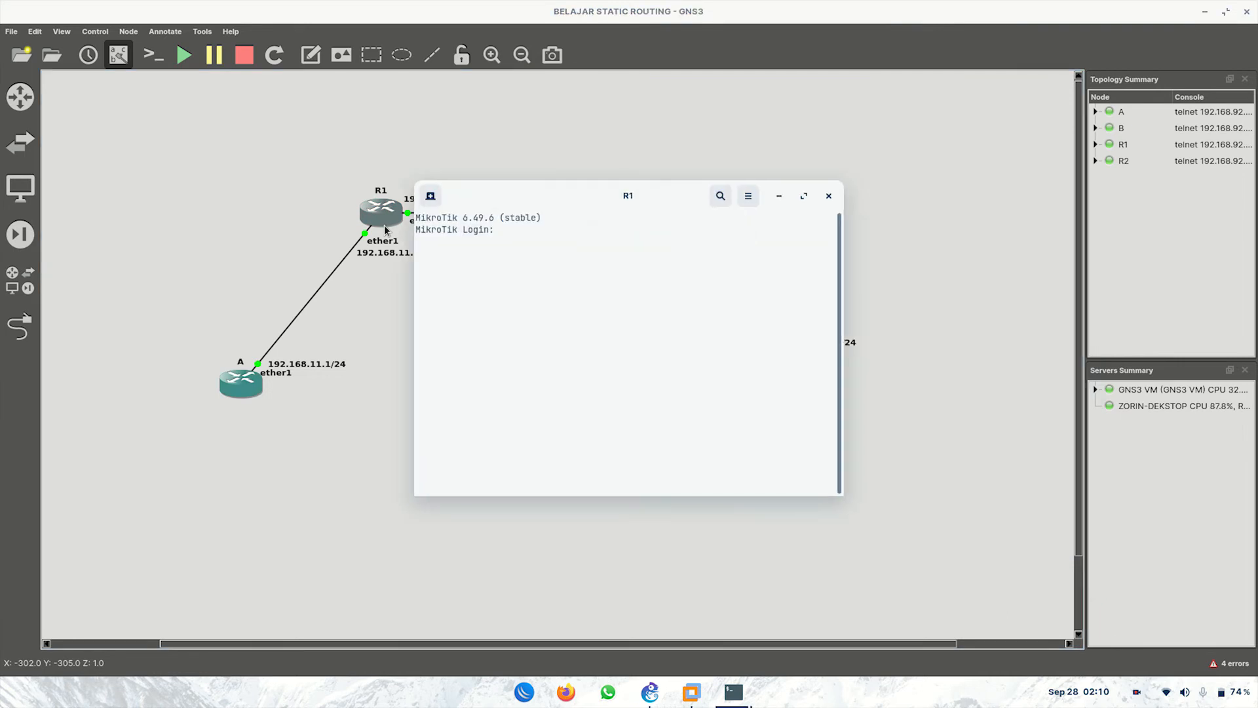
text(admin)
key(Return)
key(Return)
text(n)
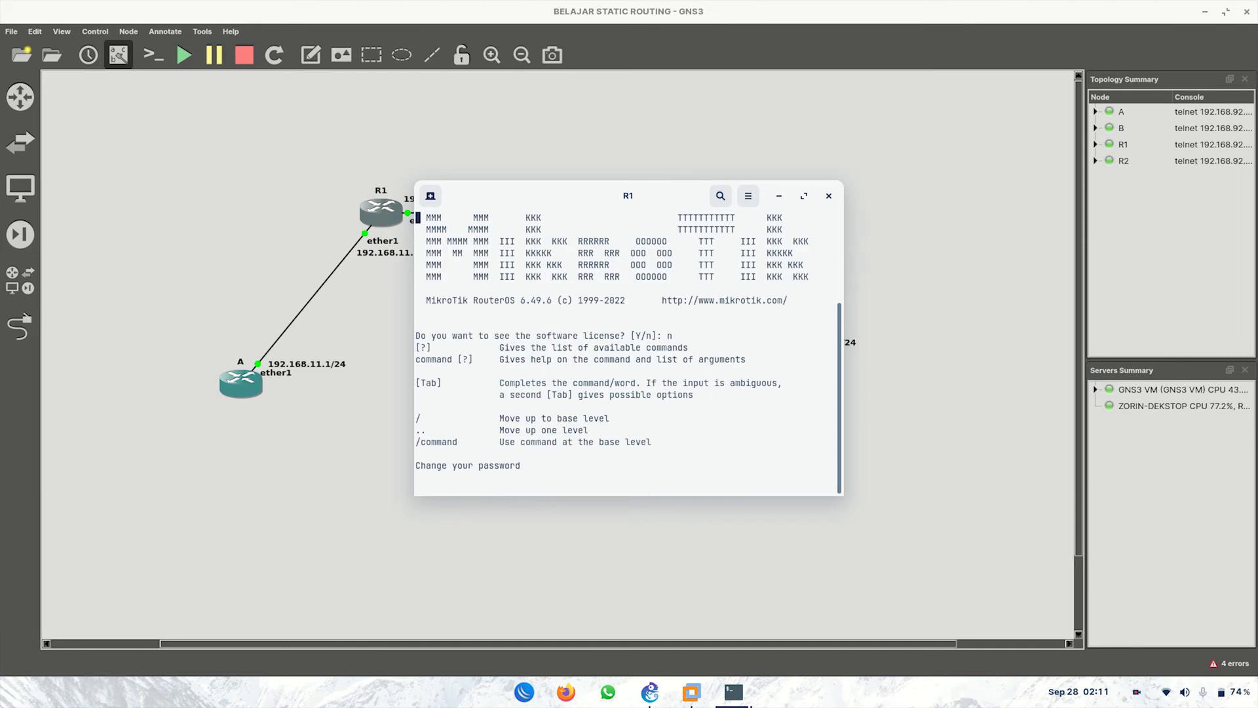
text(*****)
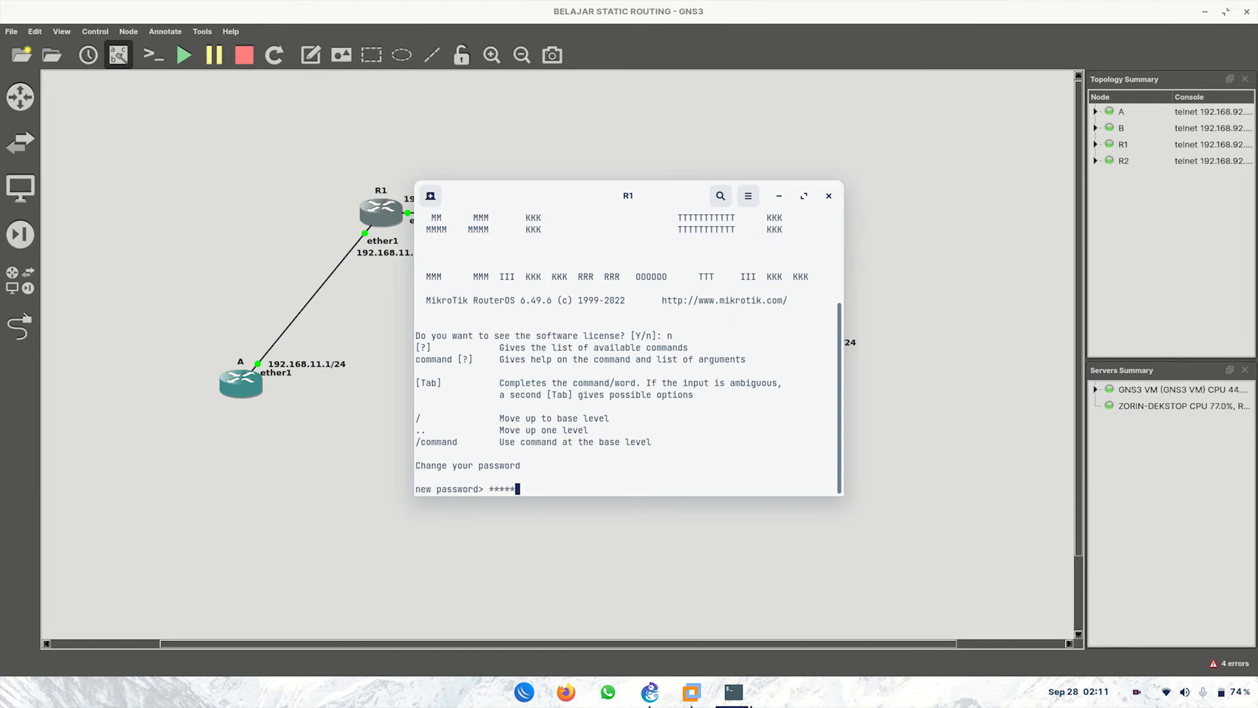
key(Return)
text(*****)
key(Return)
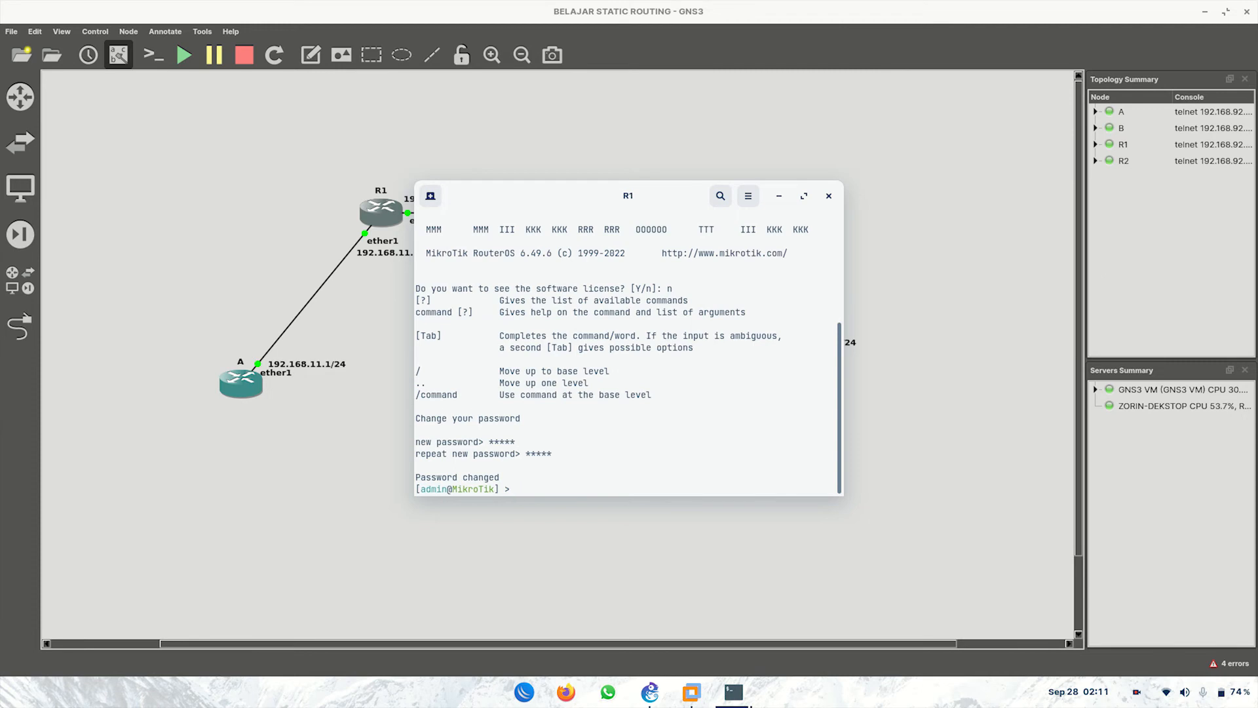
Step: Set R1's system identity to R1 and enter the /ip address level
text(system identity set name=R1)
key(Return)
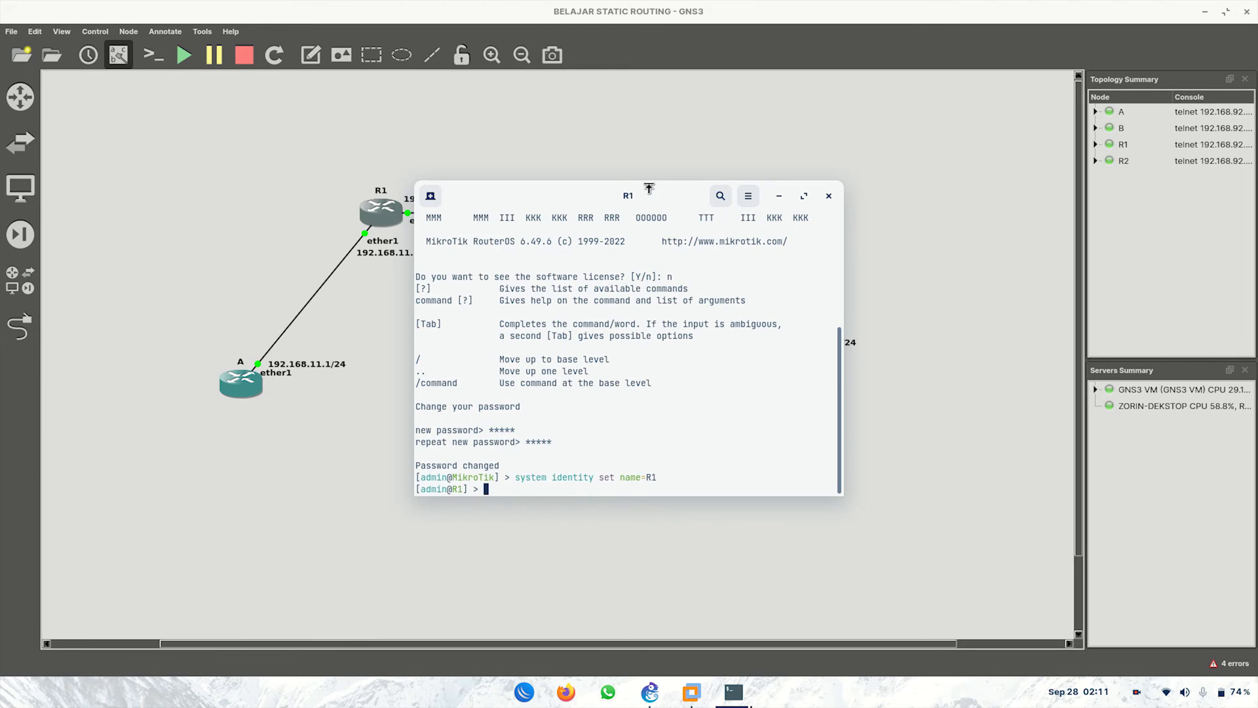
drag(655, 198, 776, 276)
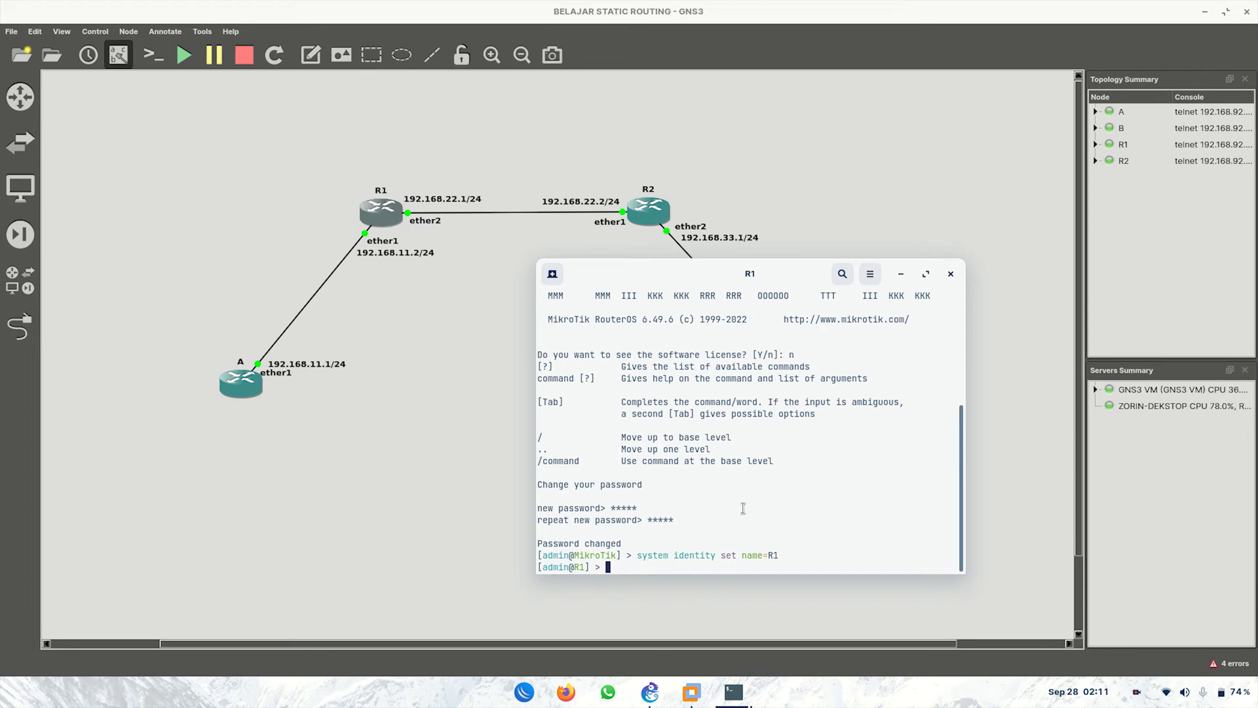
text(ip address)
key(Return)
Step: Add 192.168.11.2/24 on ether1 and 192.168.22.1/24 on ether2, then return to base level
text(print)
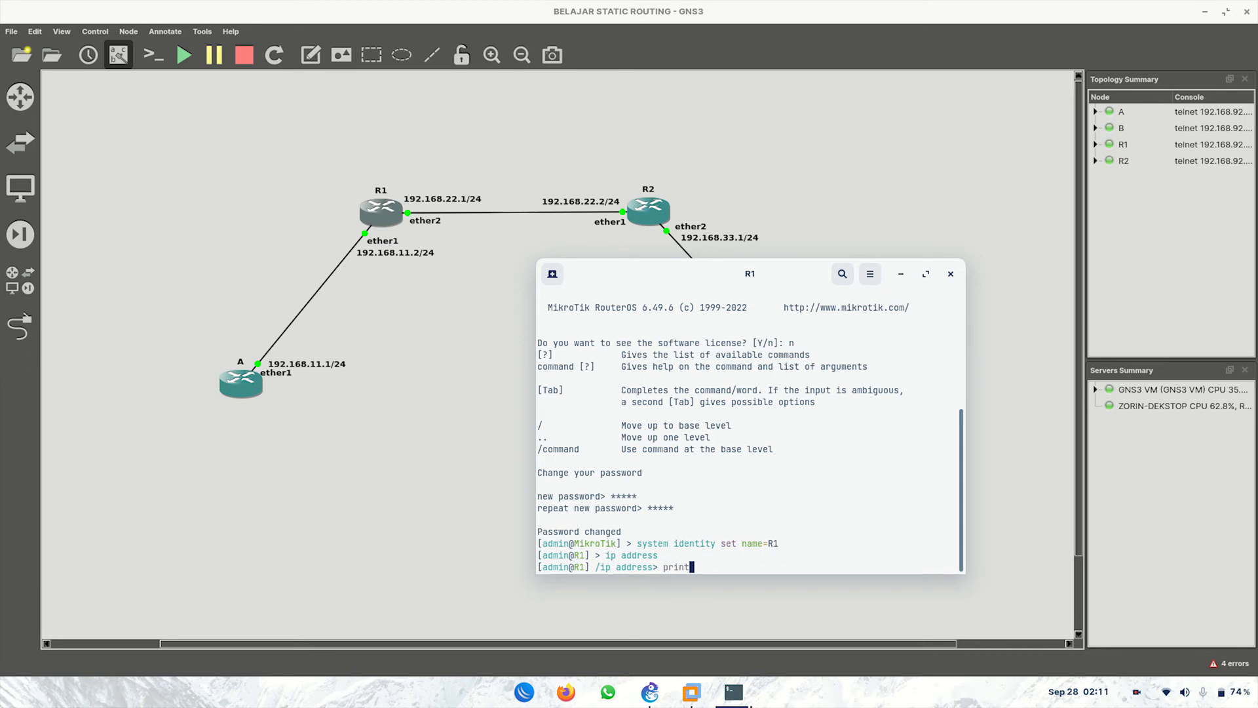
key(Return)
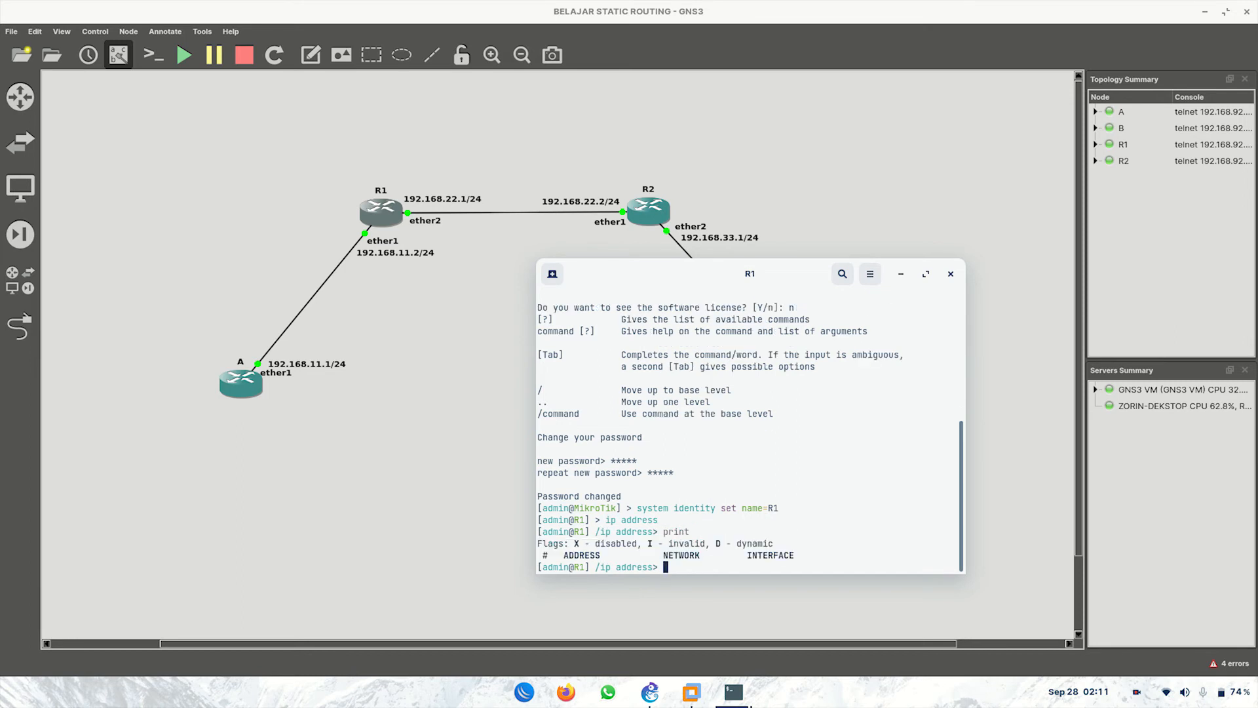
text(add address=192.168.11.2/24 )
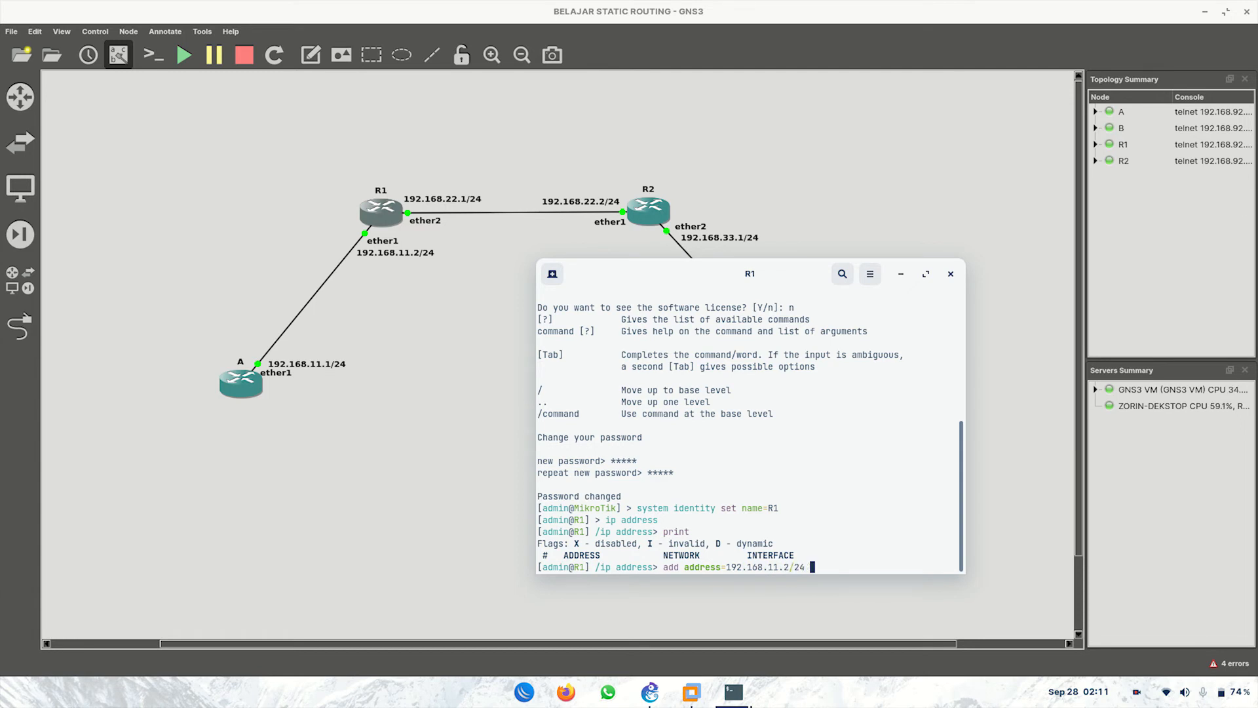
text(interface=ether1)
key(Return)
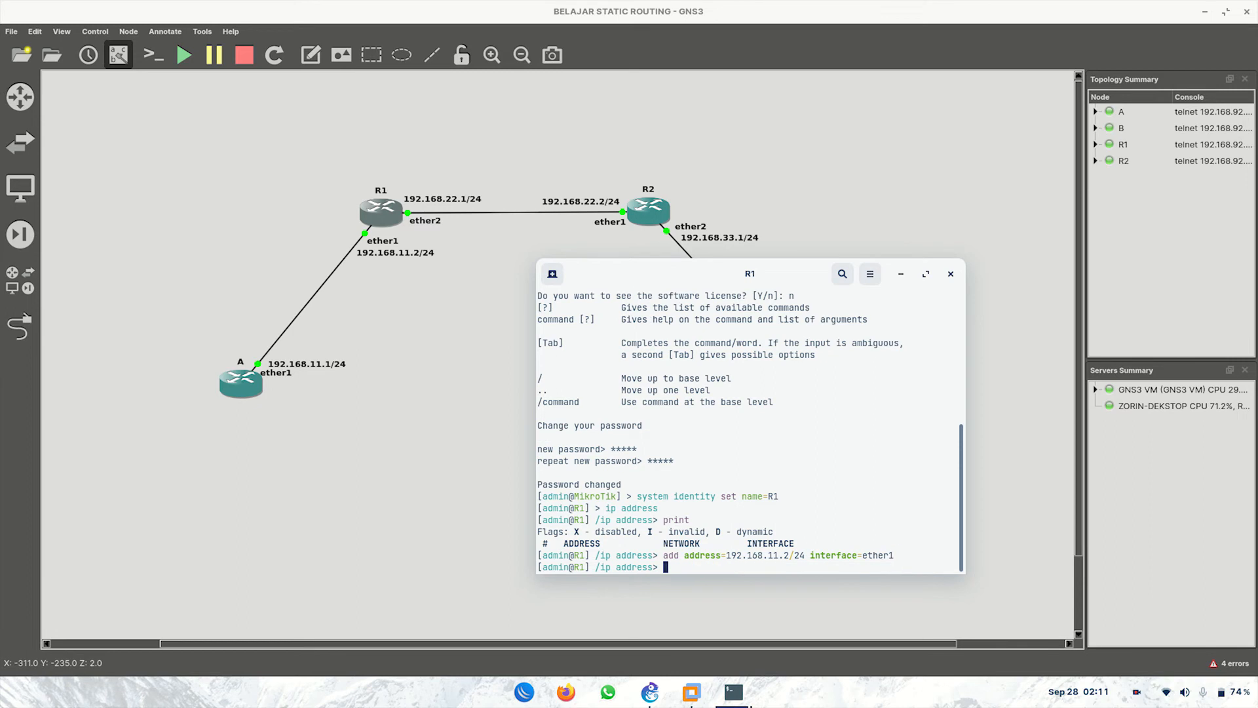
text(add add)
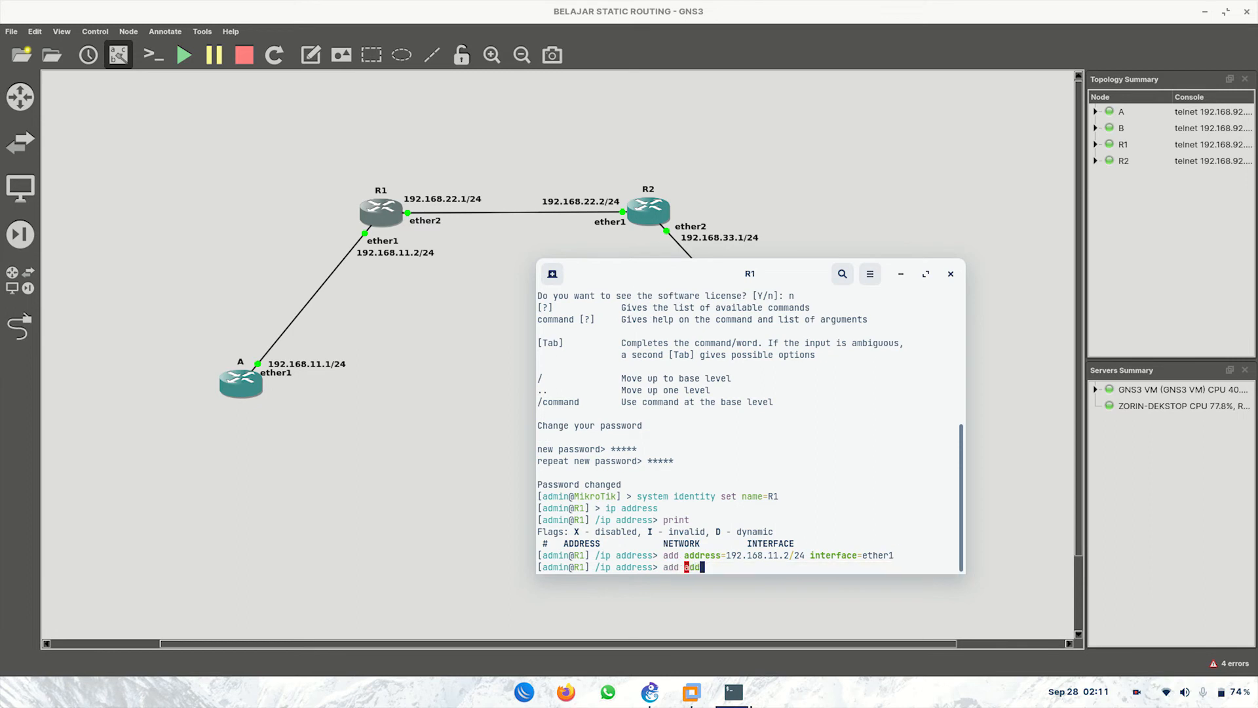
text(ress=192.168.22.1/24 in)
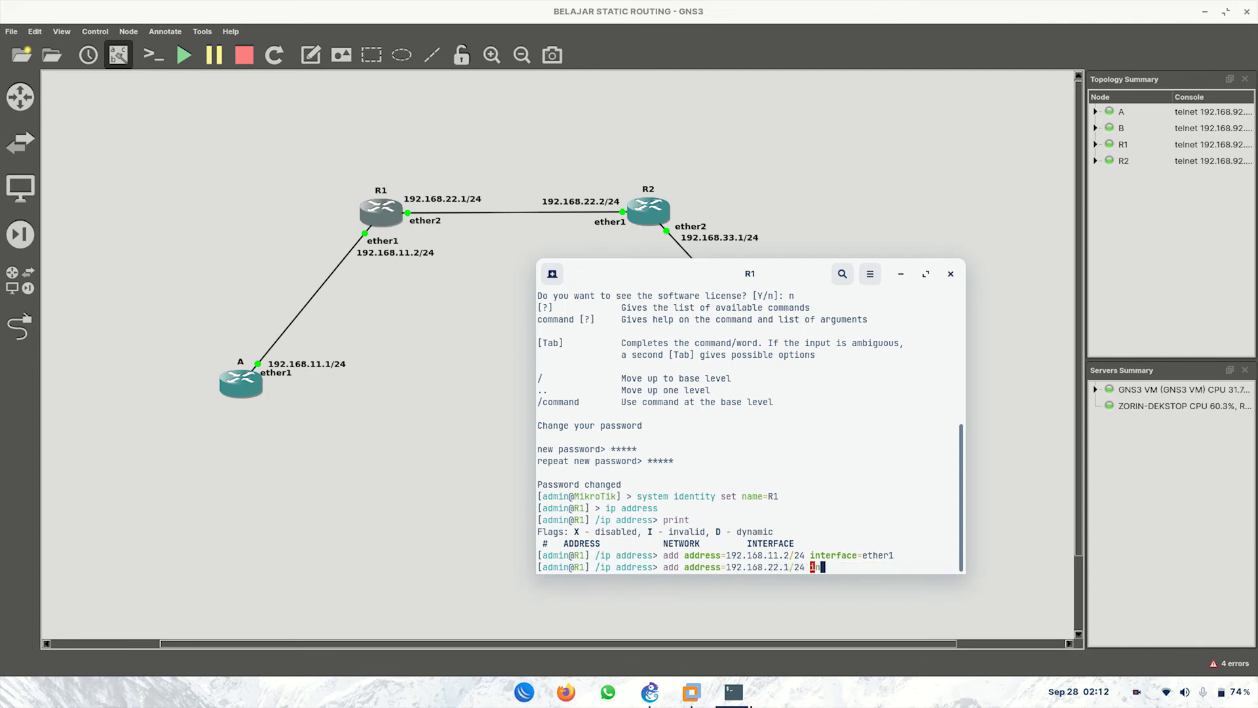
text(terface=ether2)
key(Return)
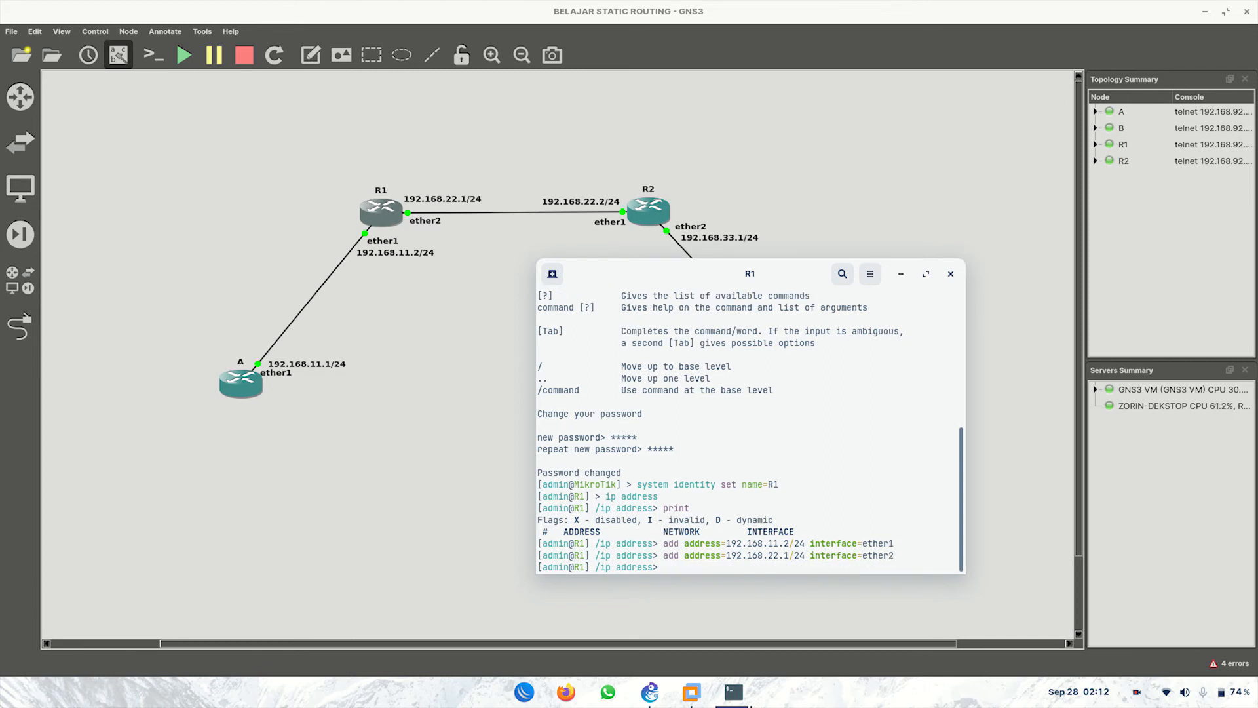
text(/)
key(Return)
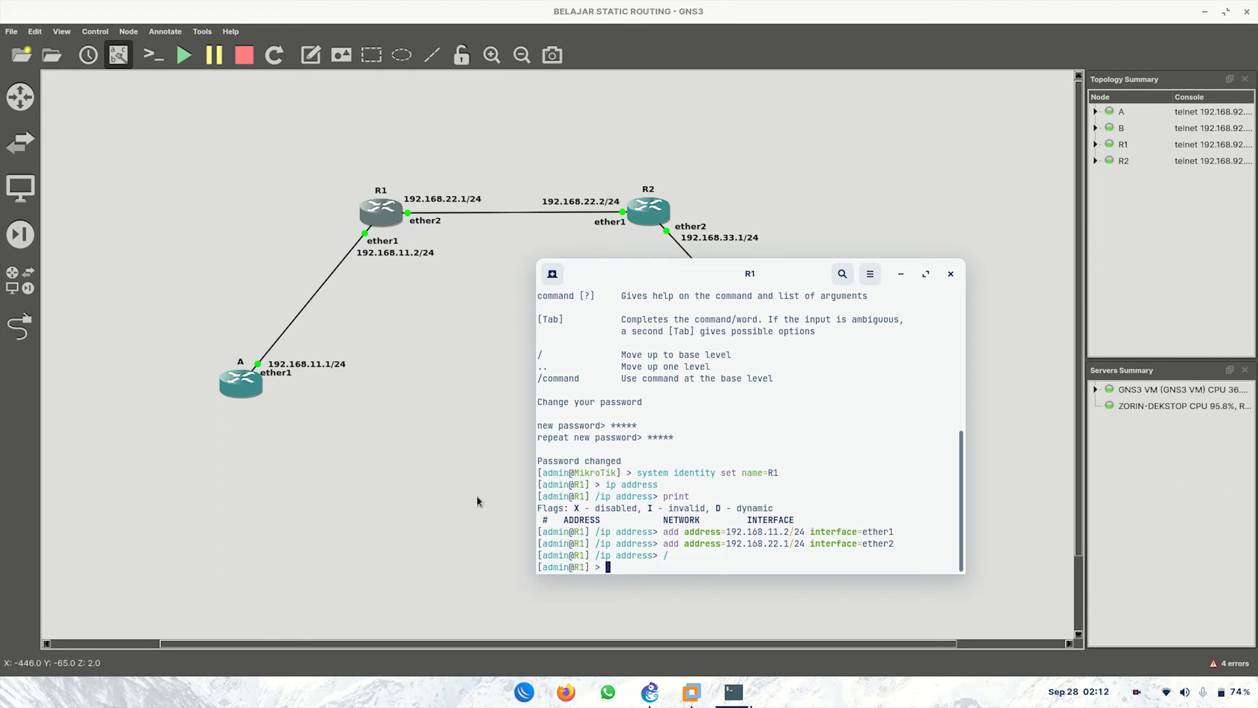
Step: From R1, ping A at 192.168.11.1 and stop it to read the 0% loss summary
text(ping )
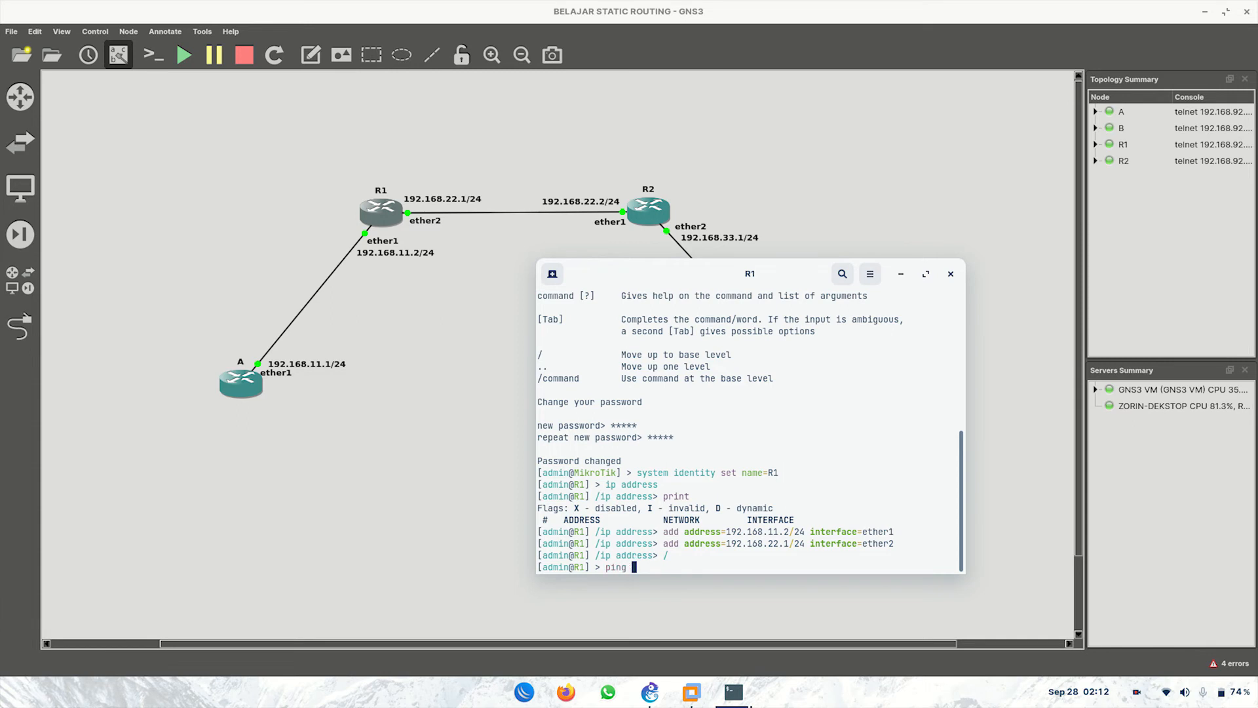
text(192.168.11.1)
key(Return)
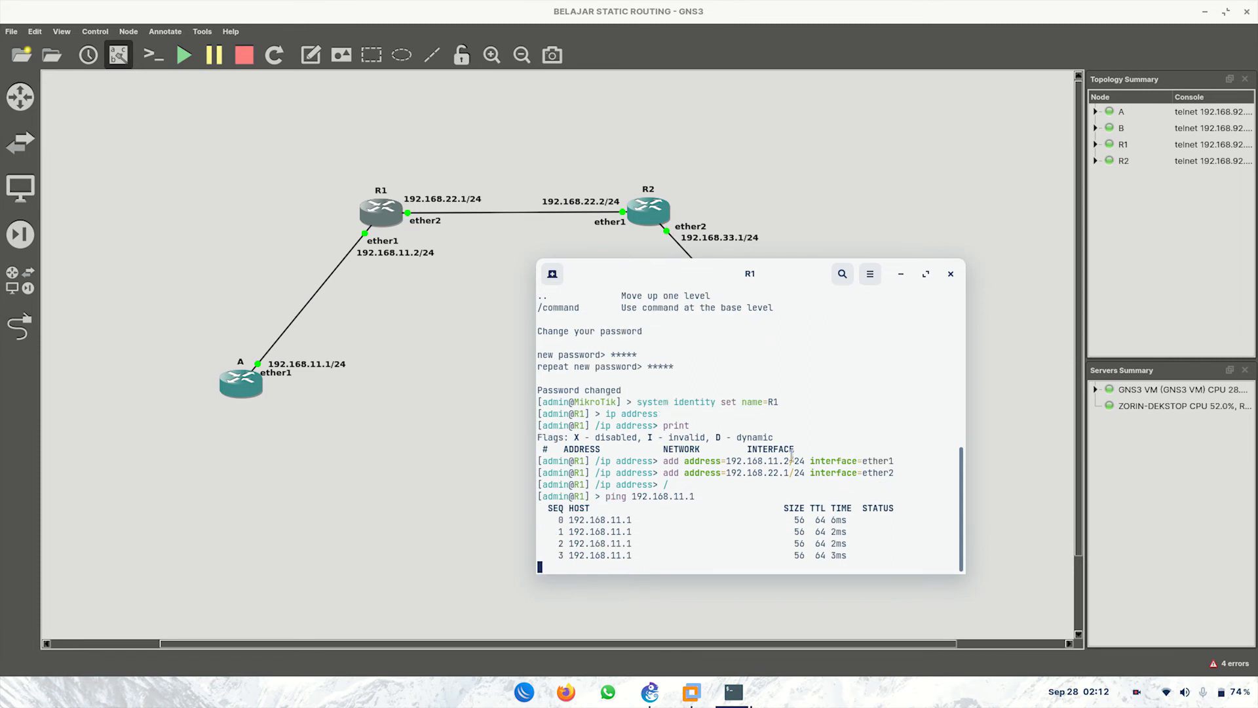
key(ctrl+c)
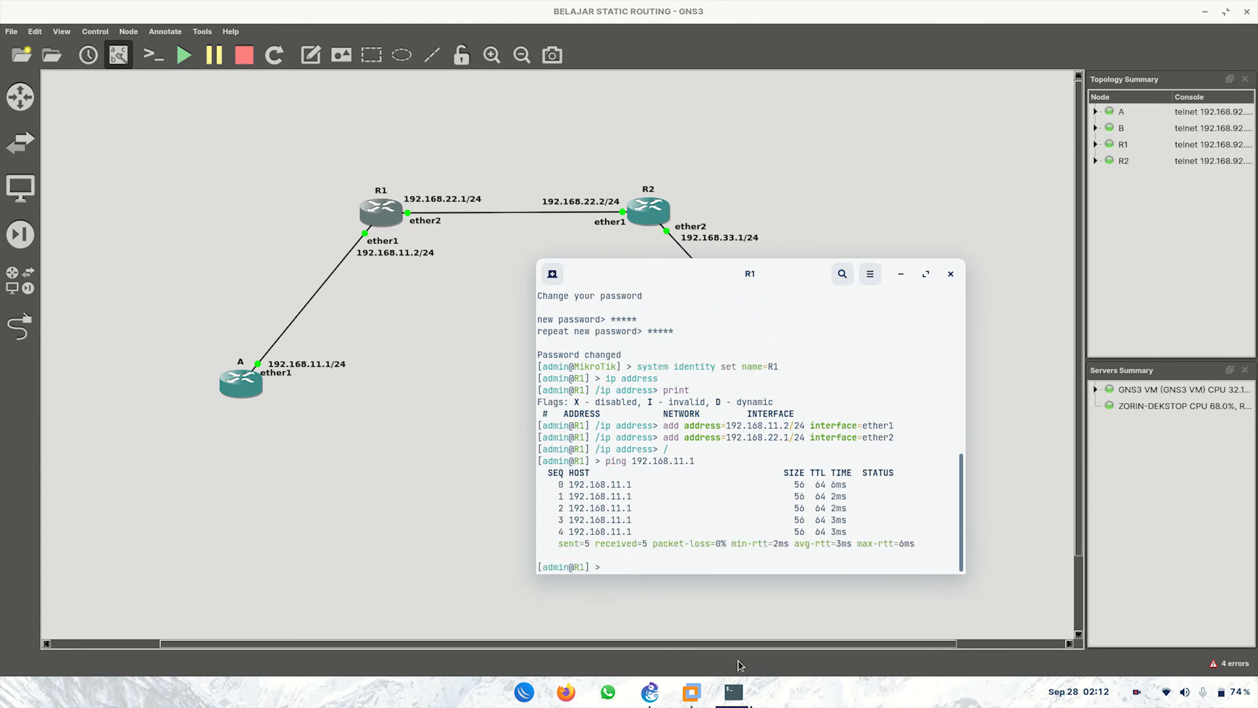
Step: From A's console, ping R1 at 192.168.11.2, then move A's window aside
mouse_move(726, 685)
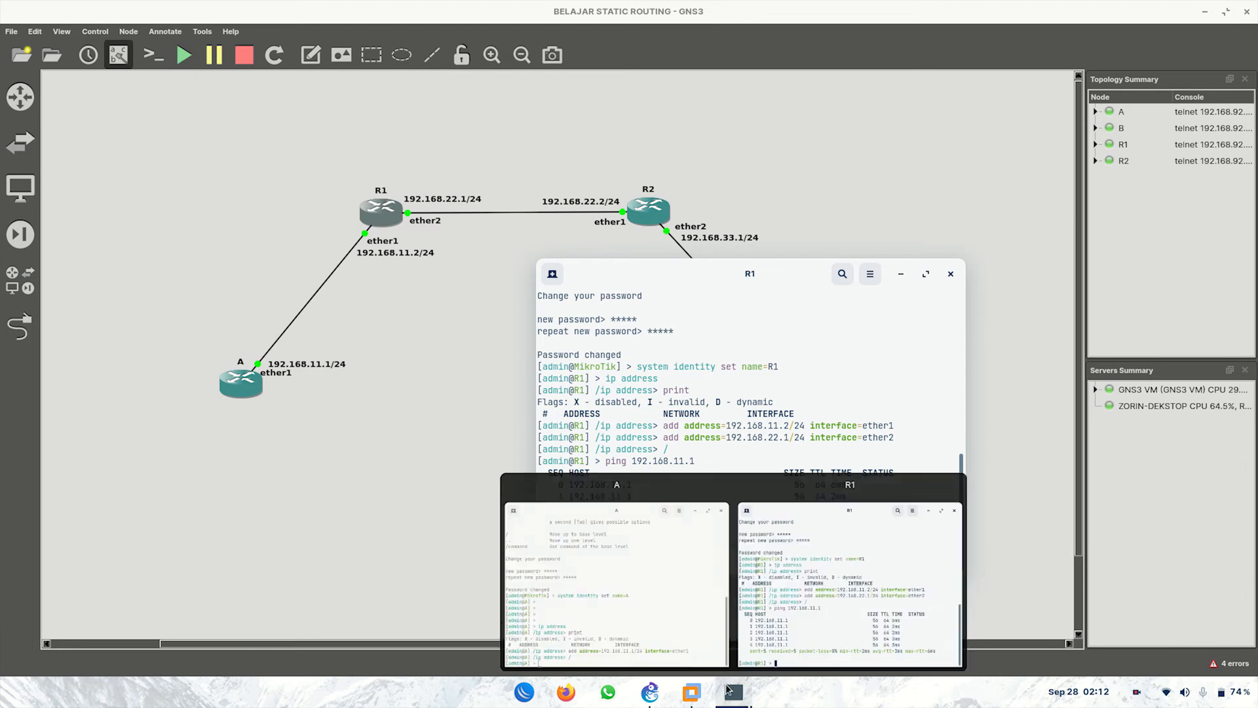
click(651, 596)
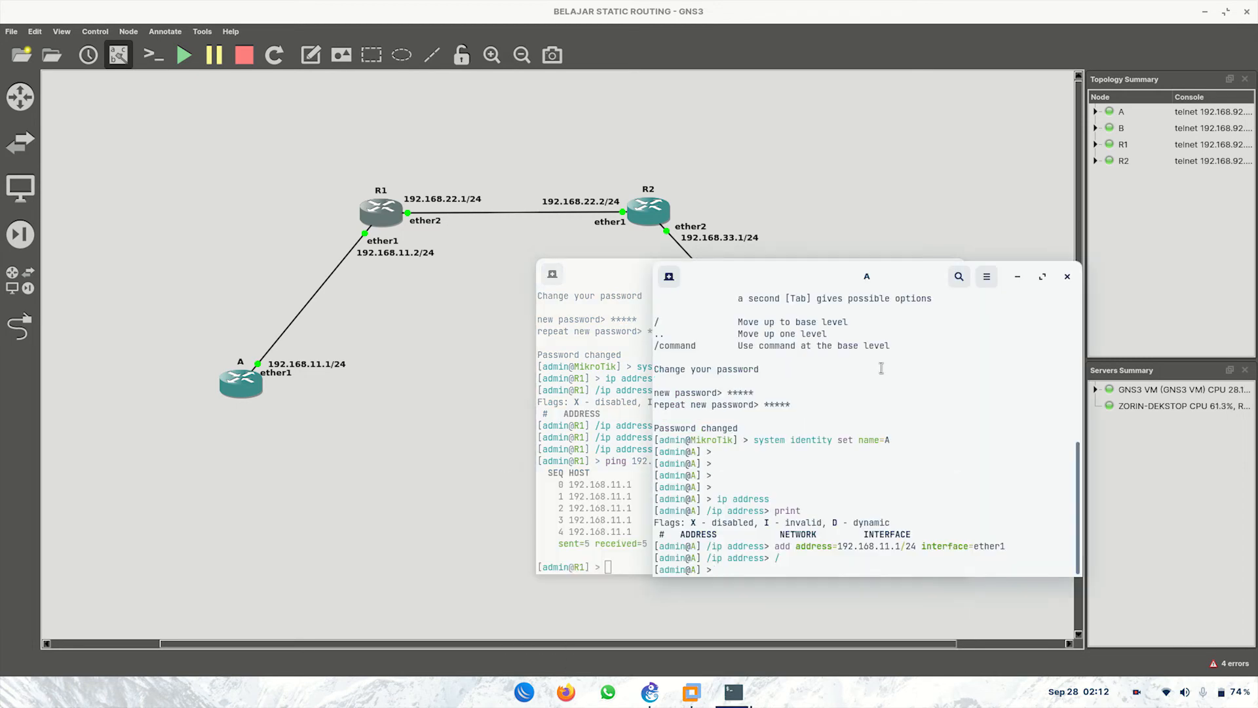
text(ping 192.168.11.2)
key(Return)
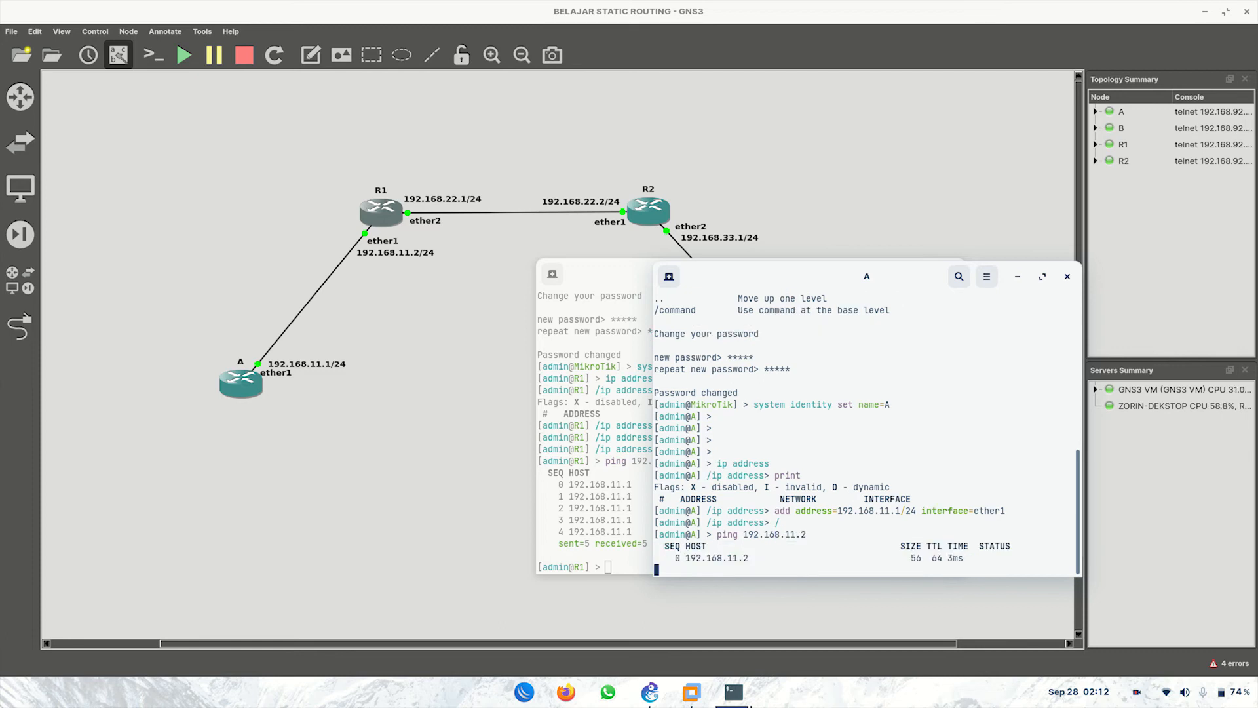
key(ctrl+c)
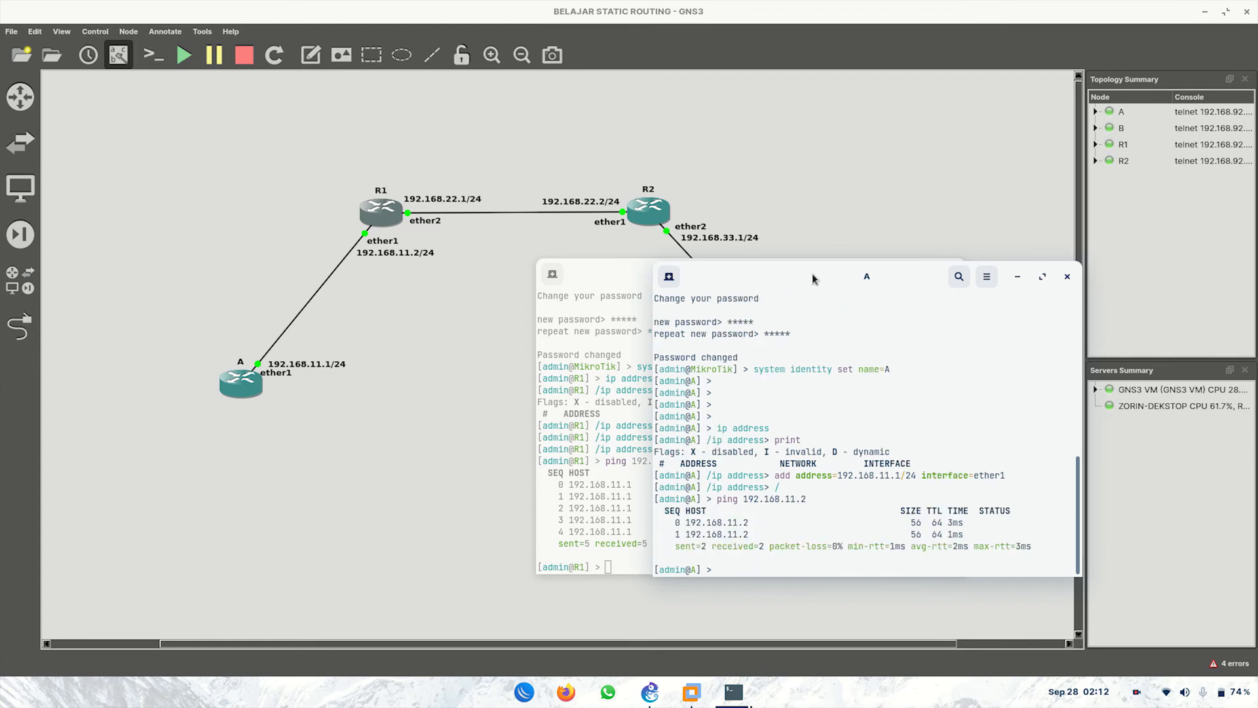
drag(811, 273, 879, 307)
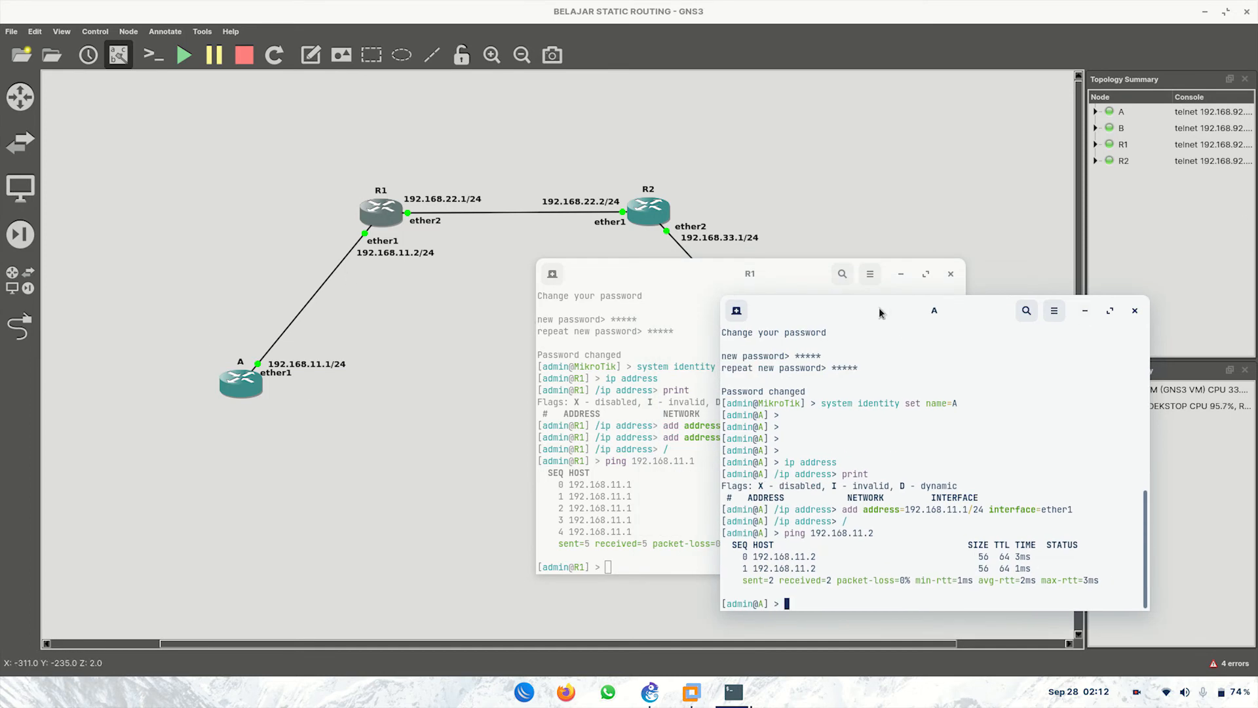
Step: Open R2's console, log in as admin and set a new password
click(644, 212)
double_click(644, 213)
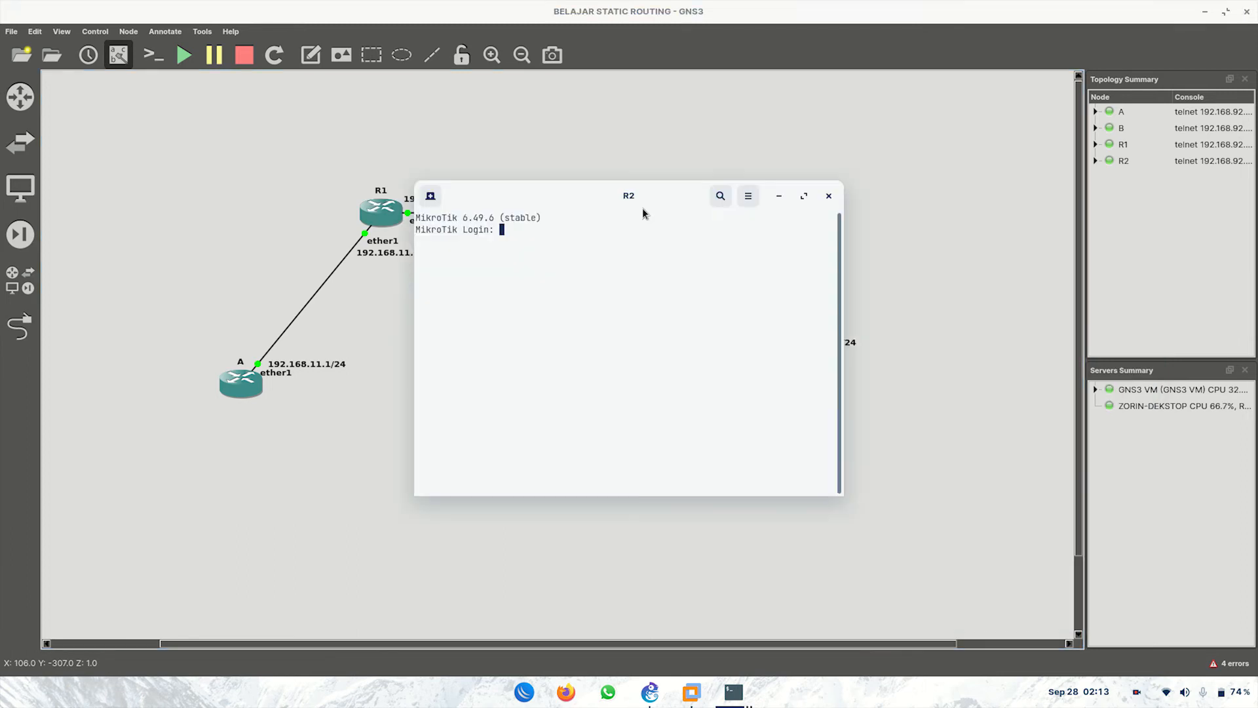
text(admin)
key(Return)
key(Return)
text(n)
key(Return)
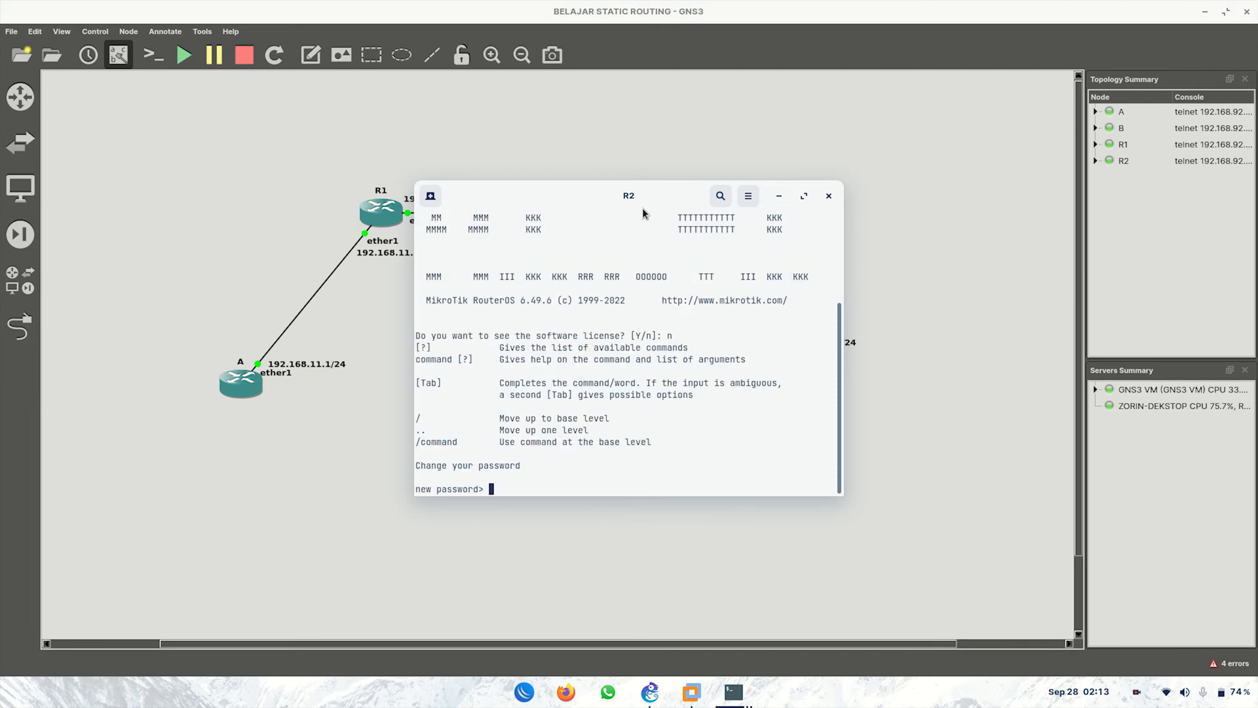
text(*****)
key(Return)
text(*****)
key(Return)
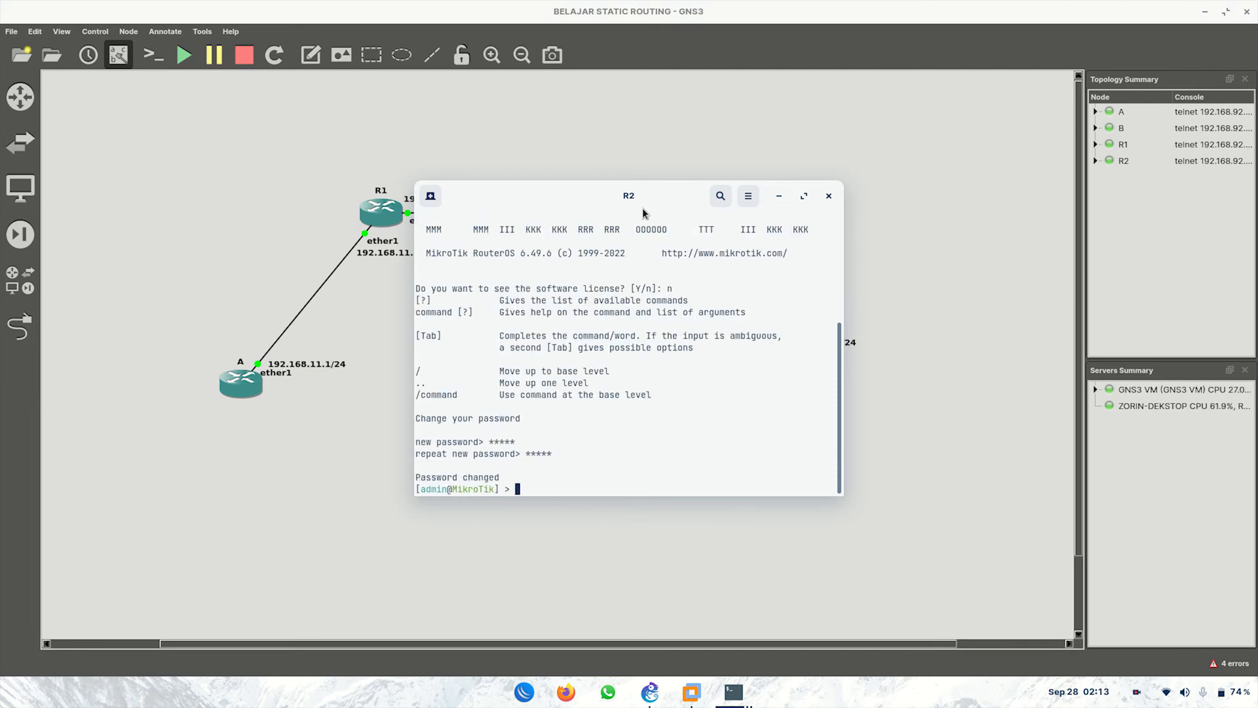
Step: Rename the router to R2 with system identity set name=R2
text(system id)
key(Tab)
text(set name=R2)
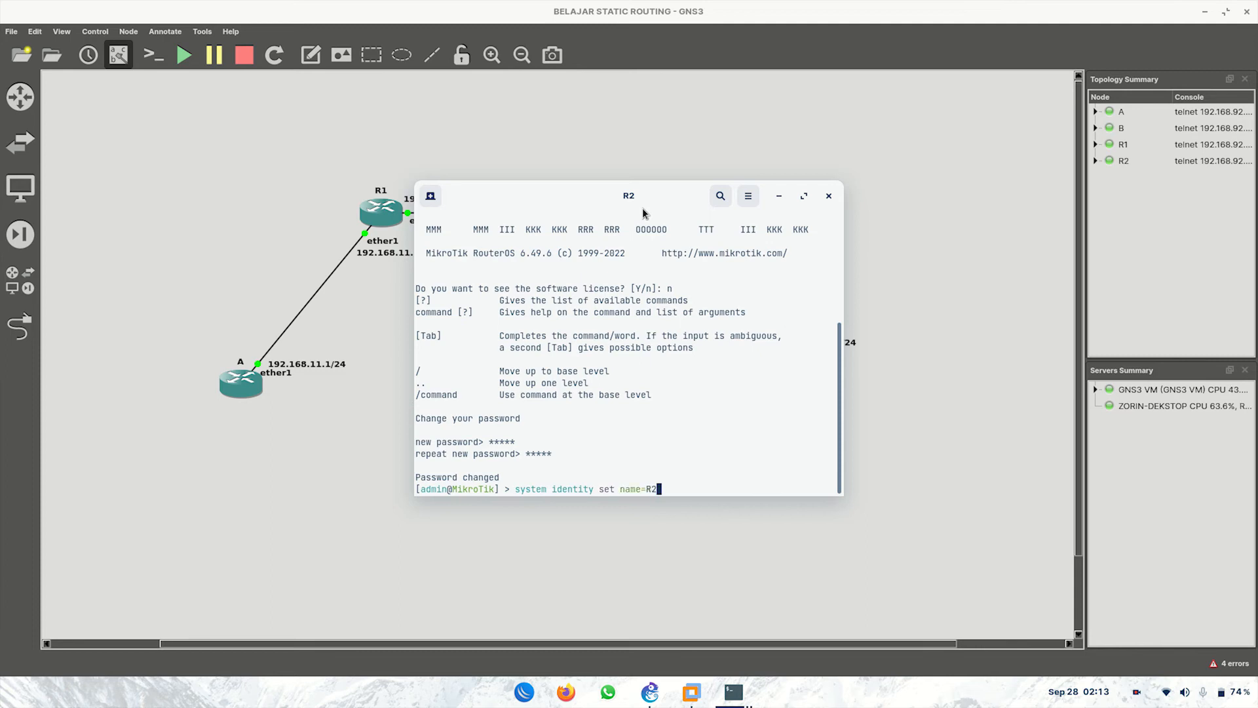
key(Return)
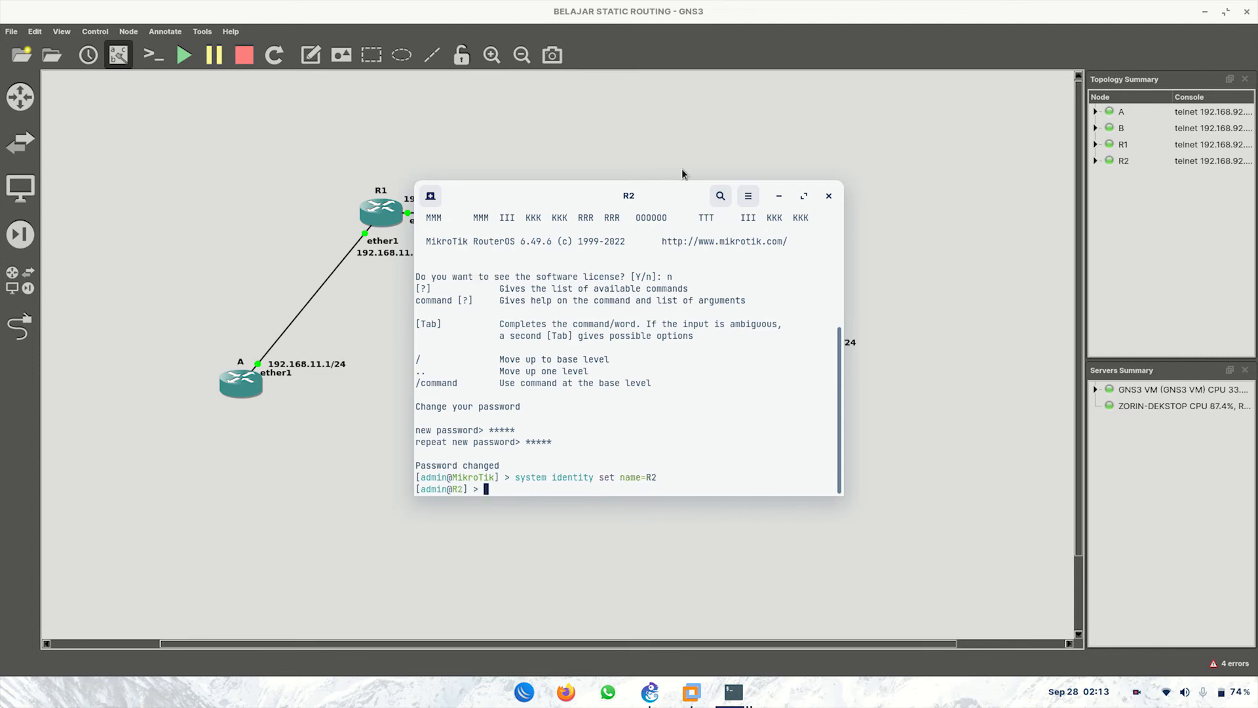
Step: Assign 192.168.22.2/24 to ether1 and 192.168.33.1/24 to ether2 on R2
drag(676, 191, 682, 331)
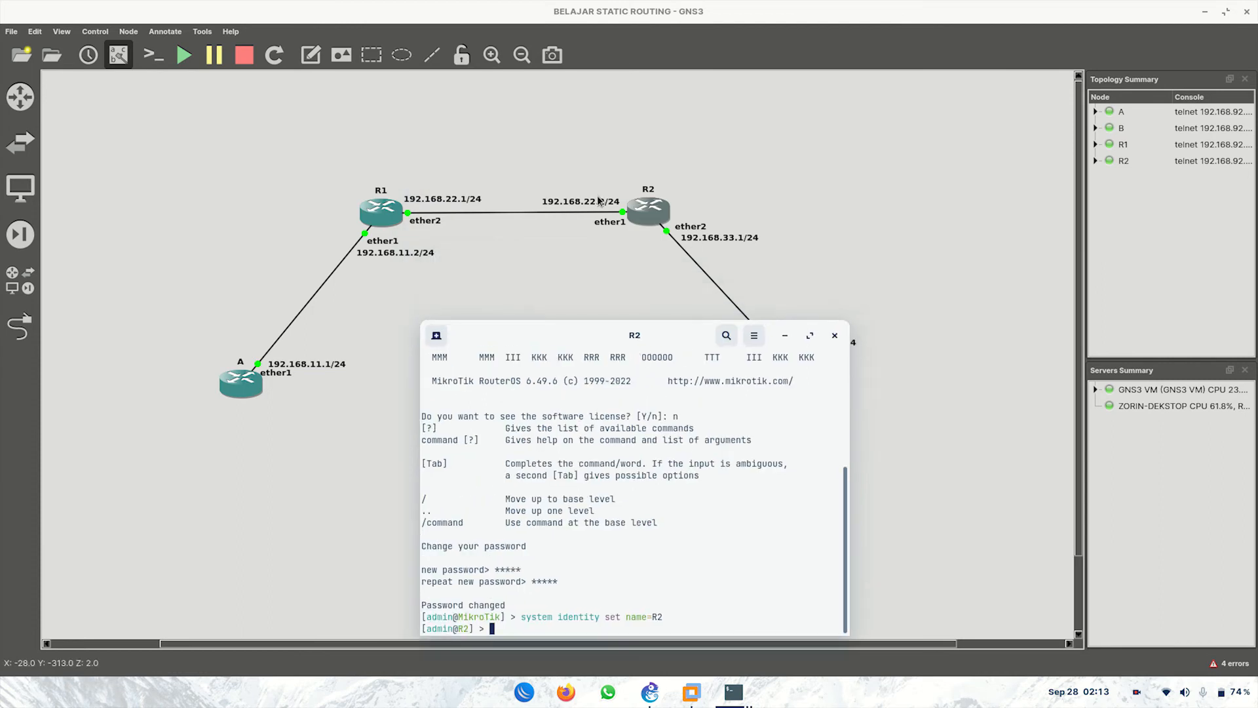
text(ip address)
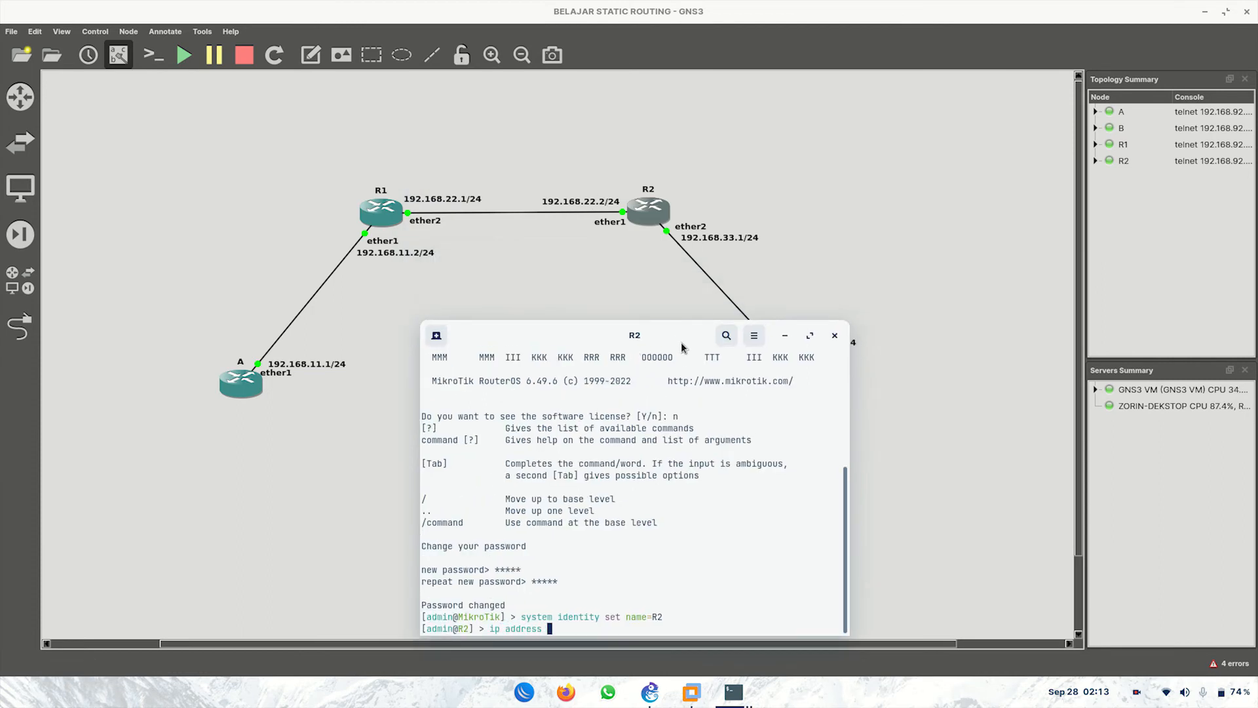
key(Return)
text(print)
key(Return)
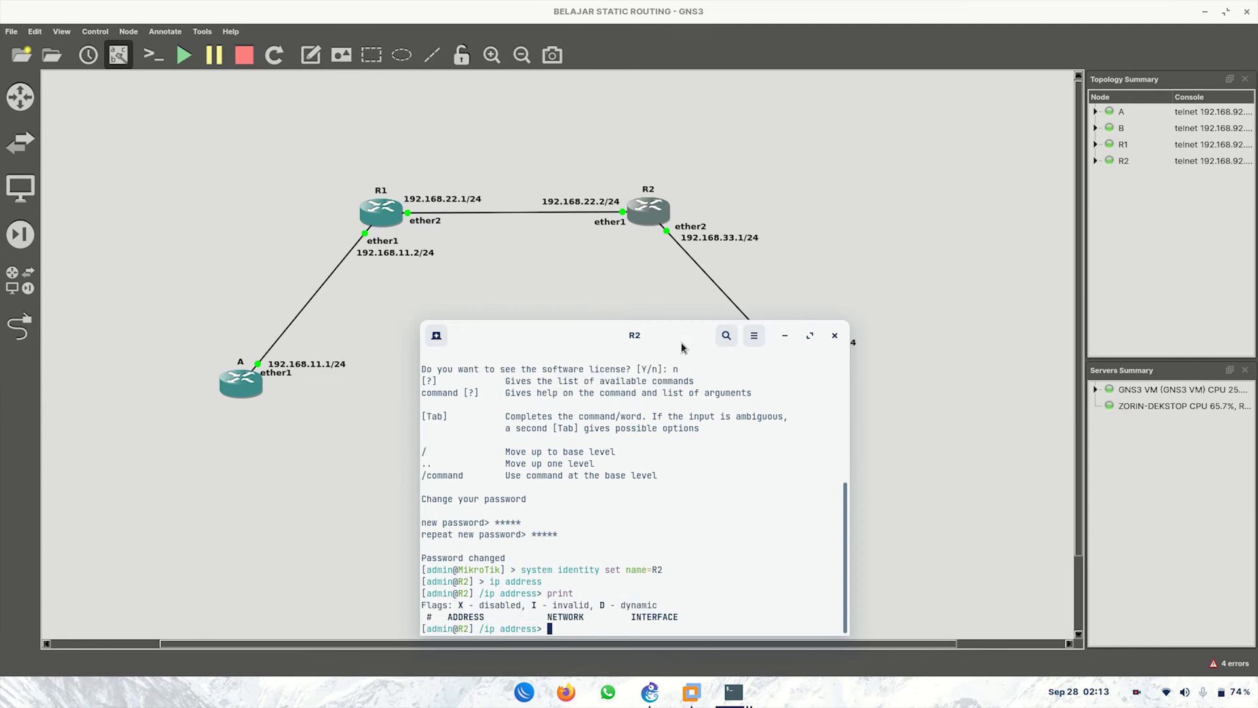
text(add ad)
key(Tab)
text(192.168.22.2/24 inter)
key(Tab)
text(ether1)
key(Return)
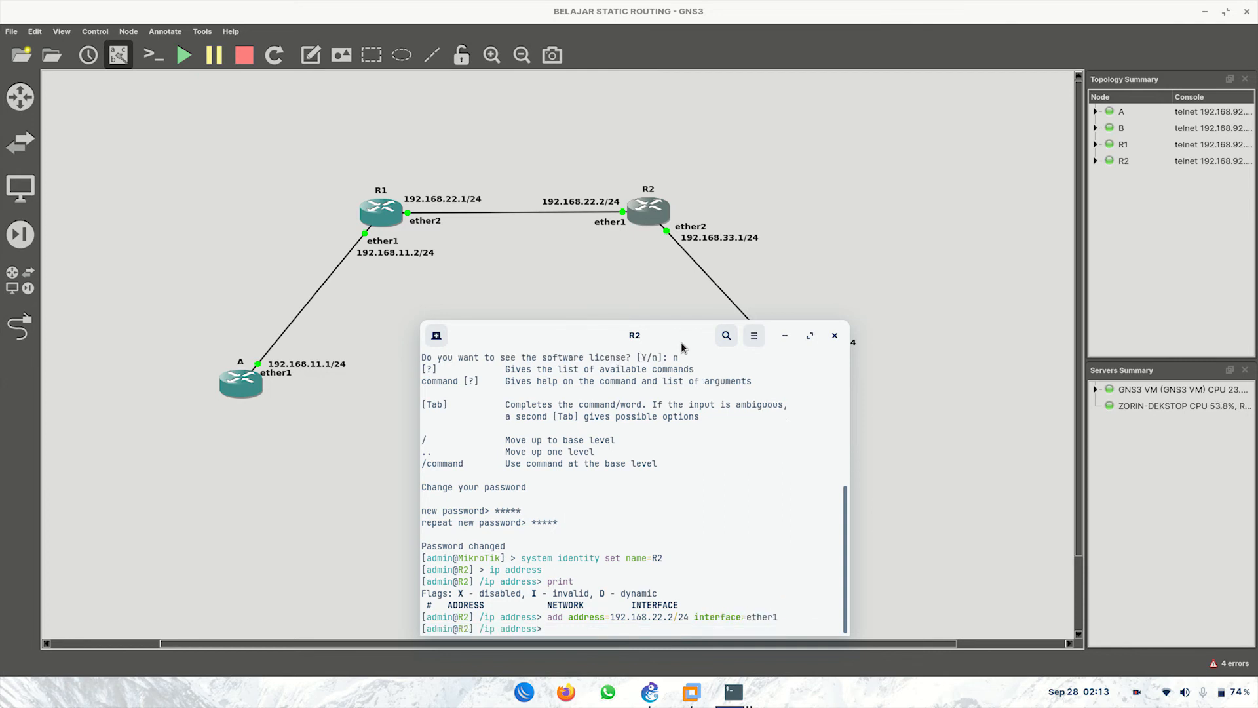
text(add address=)
text(192.168.33.1/24 interface=ether2)
key(Return)
Step: Ping R1 at 192.168.22.1 from R2's top level, confirming 0% loss
text(/)
key(Return)
text(ping 1902)
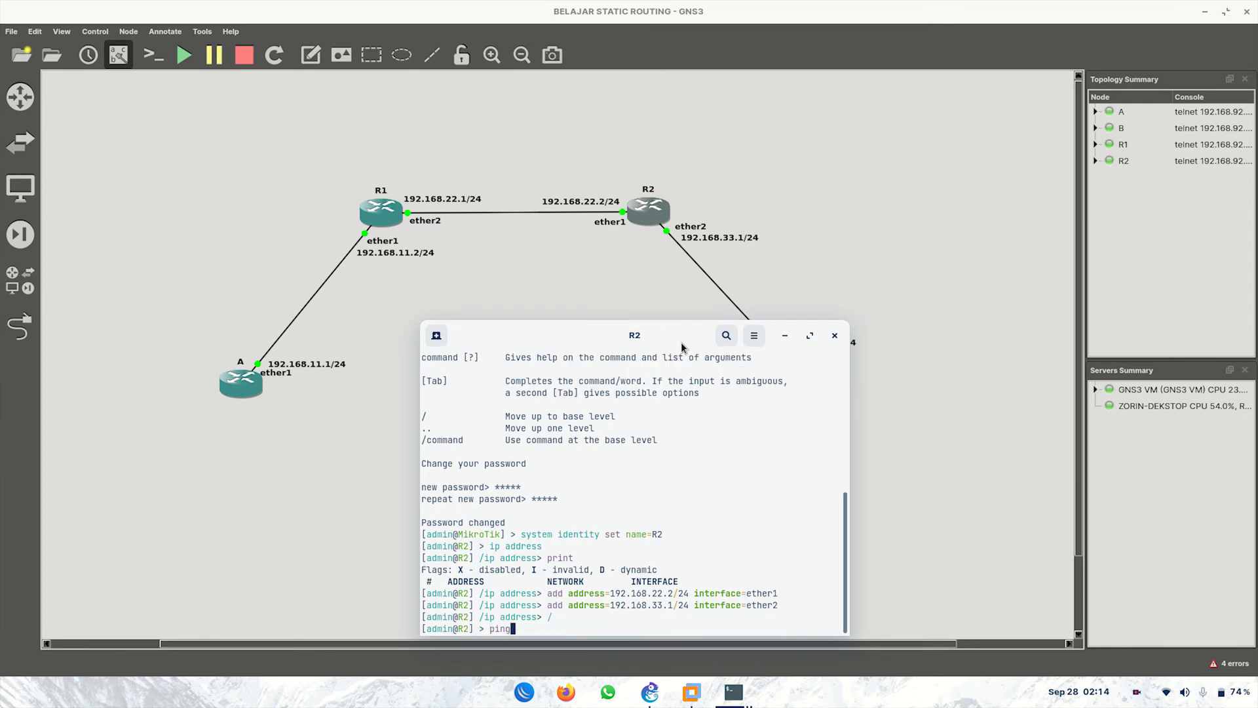
key(BackSpace)
key(BackSpace)
text(2.168.22.1)
key(Return)
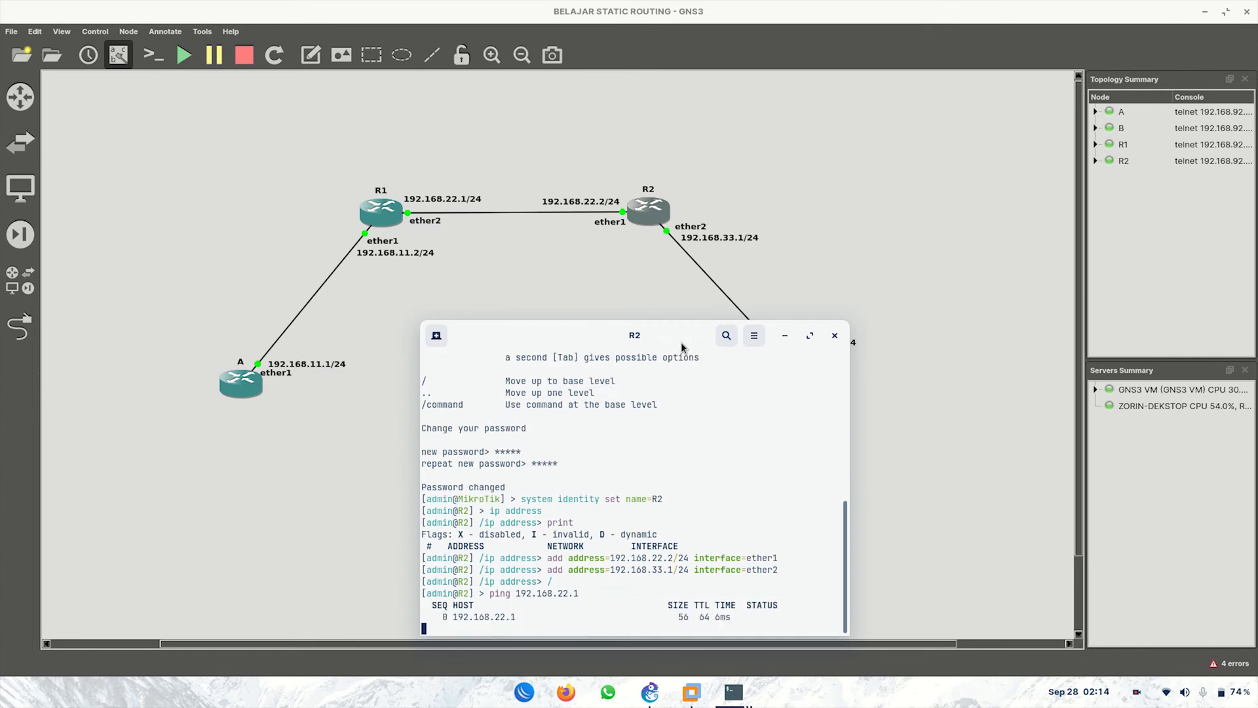
key(ctrl+c)
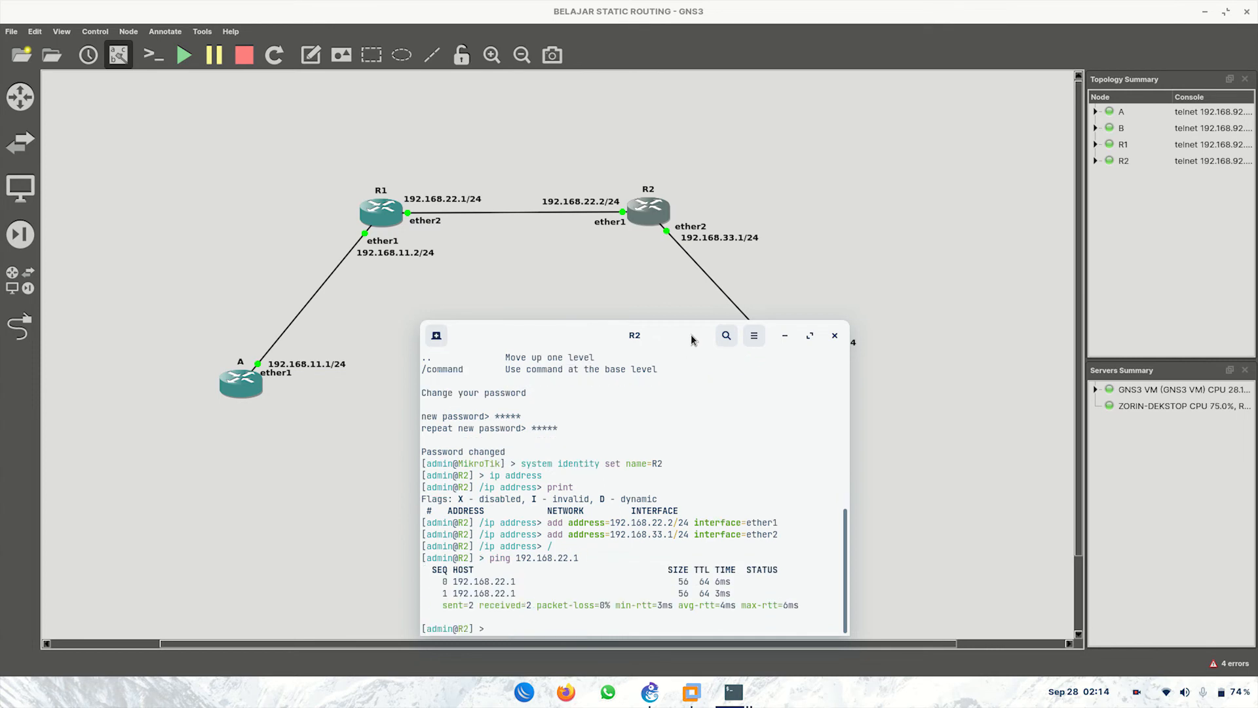
drag(642, 337, 516, 303)
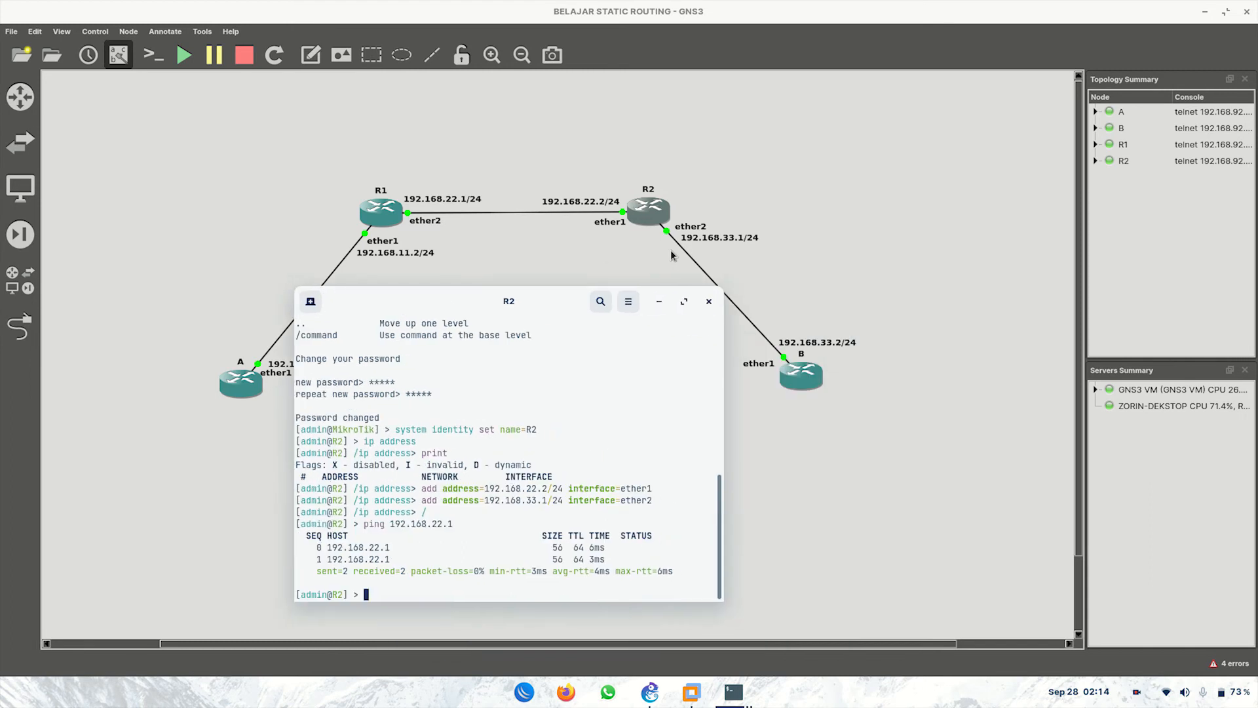
Step: Open router B's console, log in as admin and set a new password
click(767, 265)
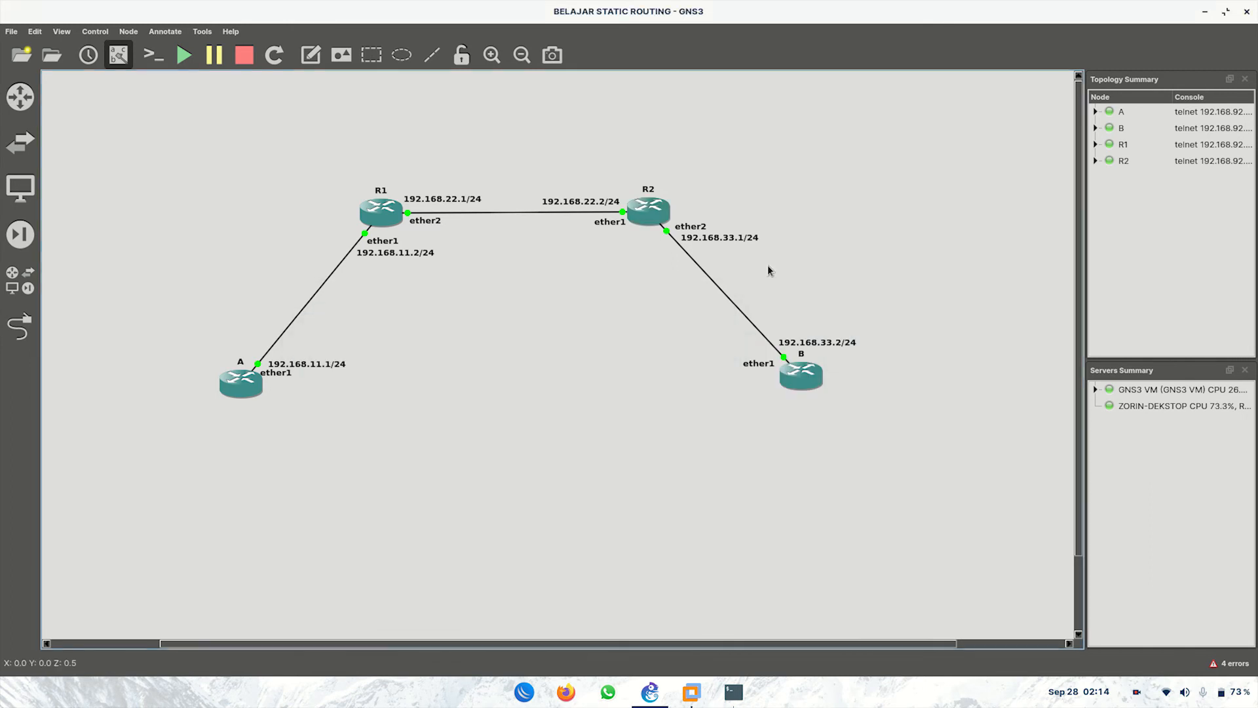
double_click(804, 380)
text(admin)
key(Return)
key(Return)
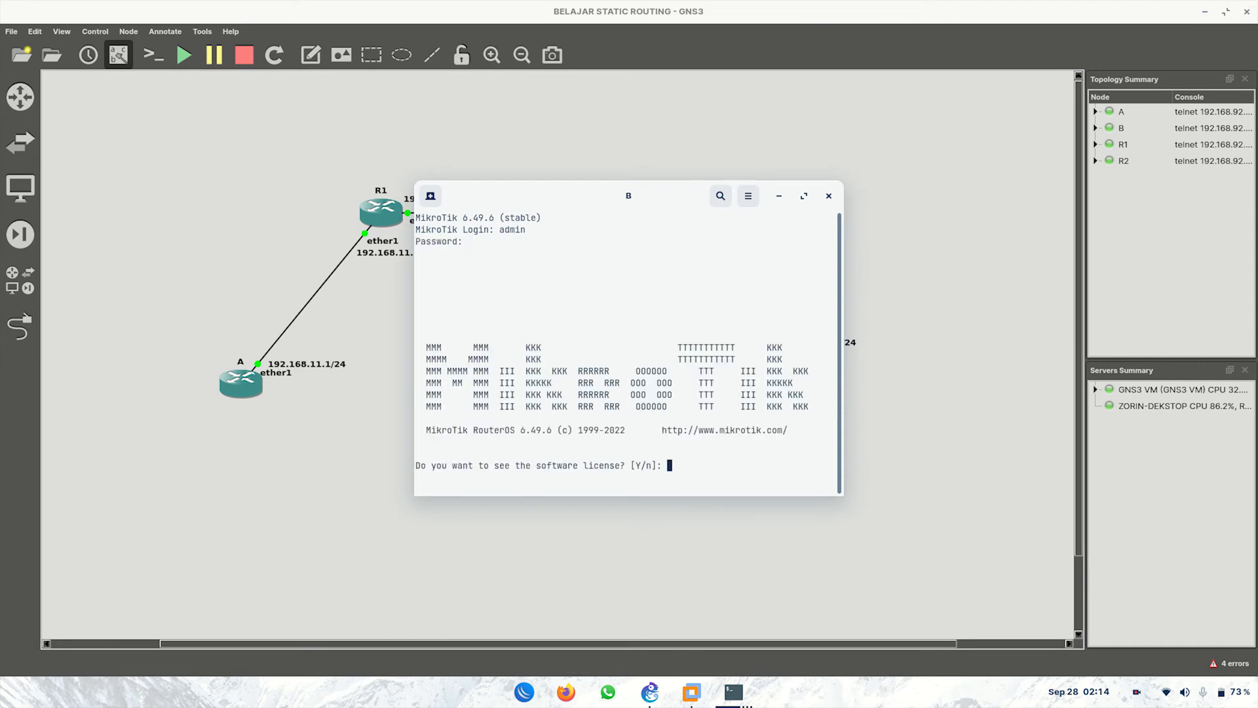
text(n)
key(Return)
text(*****)
key(Return)
text(*****)
key(Return)
Step: Rename the router to B with system identity set name=B
text(set ide)
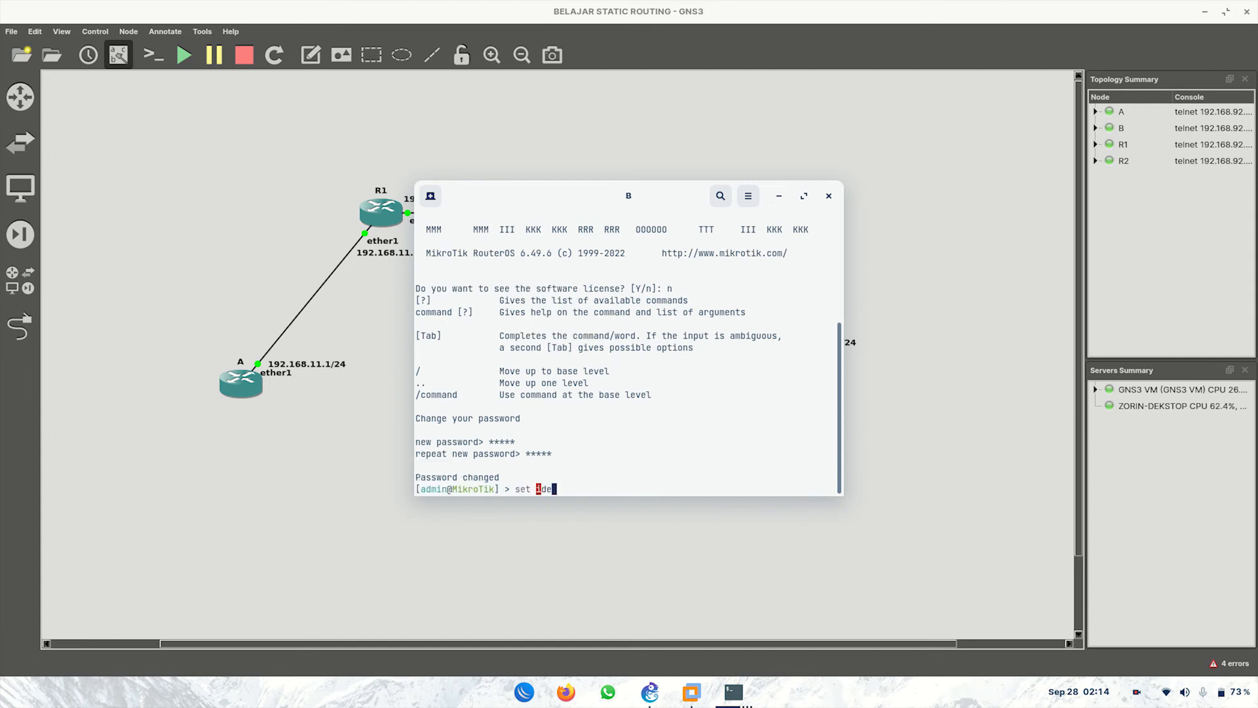
key(BackSpace)
key(BackSpace)
key(BackSpace)
key(BackSpace)
key(BackSpace)
key(BackSpace)
key(BackSpace)
text(system ide)
key(Tab)
text(set name=)
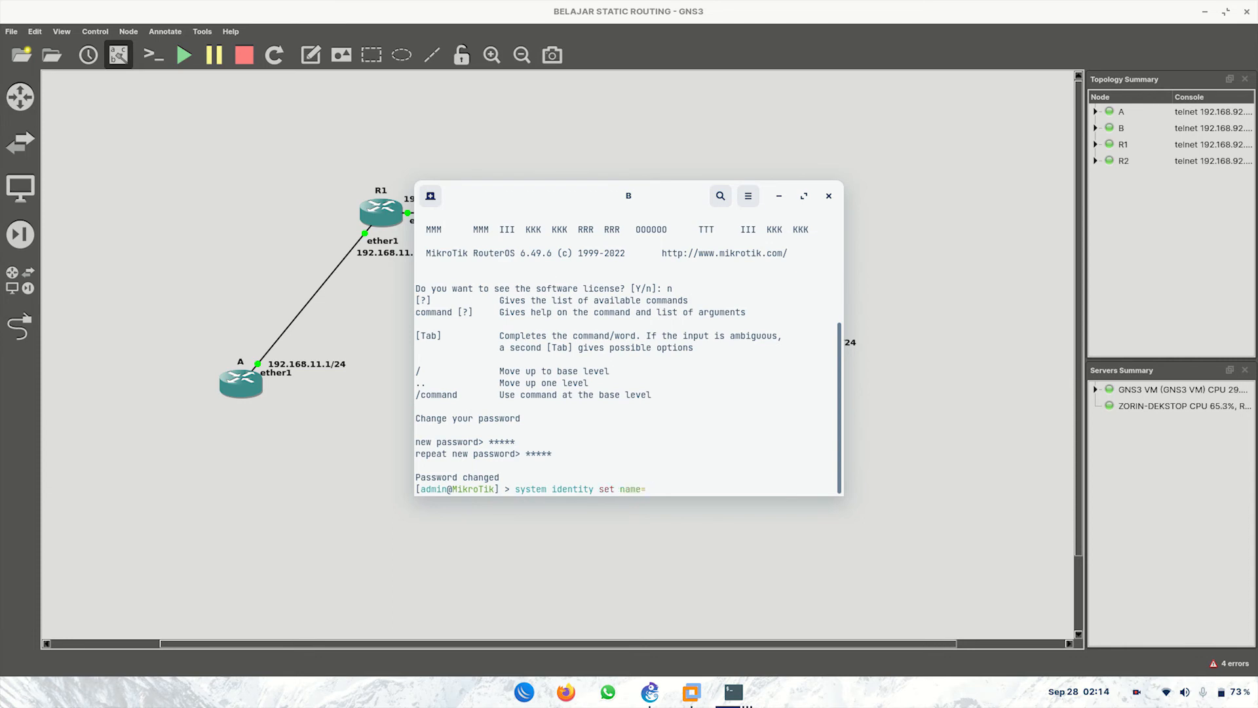
text(B)
key(Return)
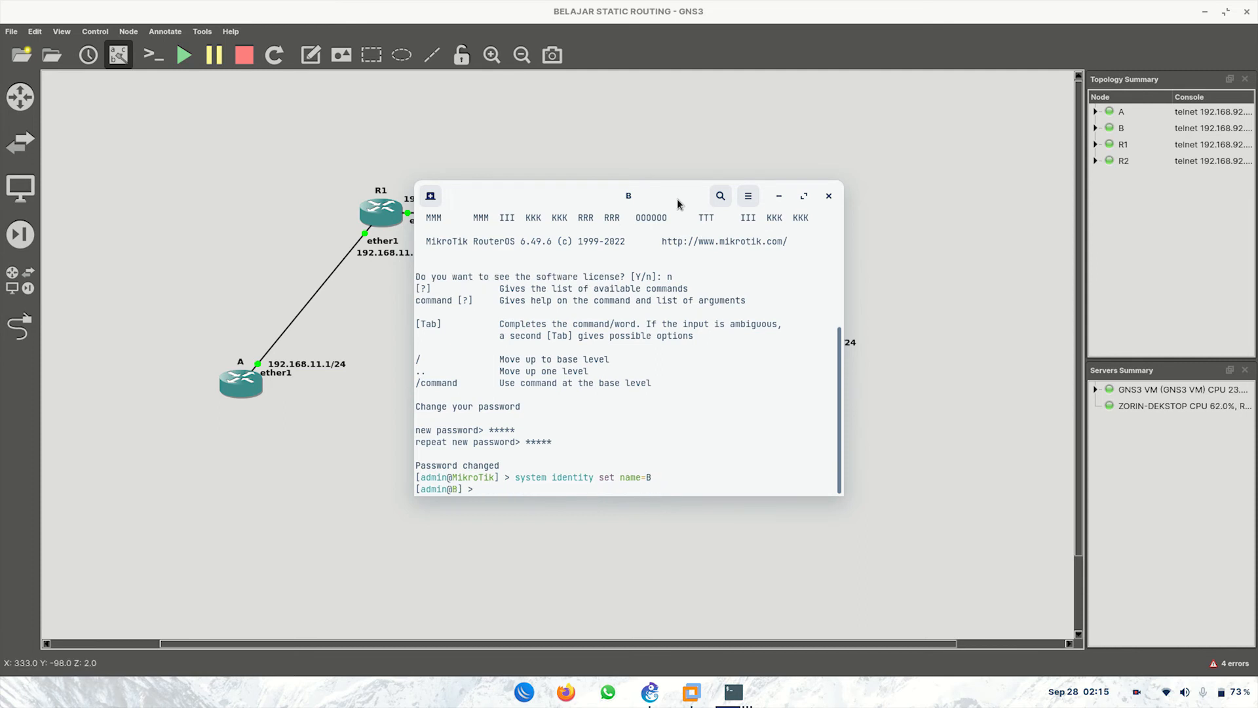
Step: Add address 192.168.33.2/24 on ether1 of router B
drag(658, 196, 457, 246)
text(ip )
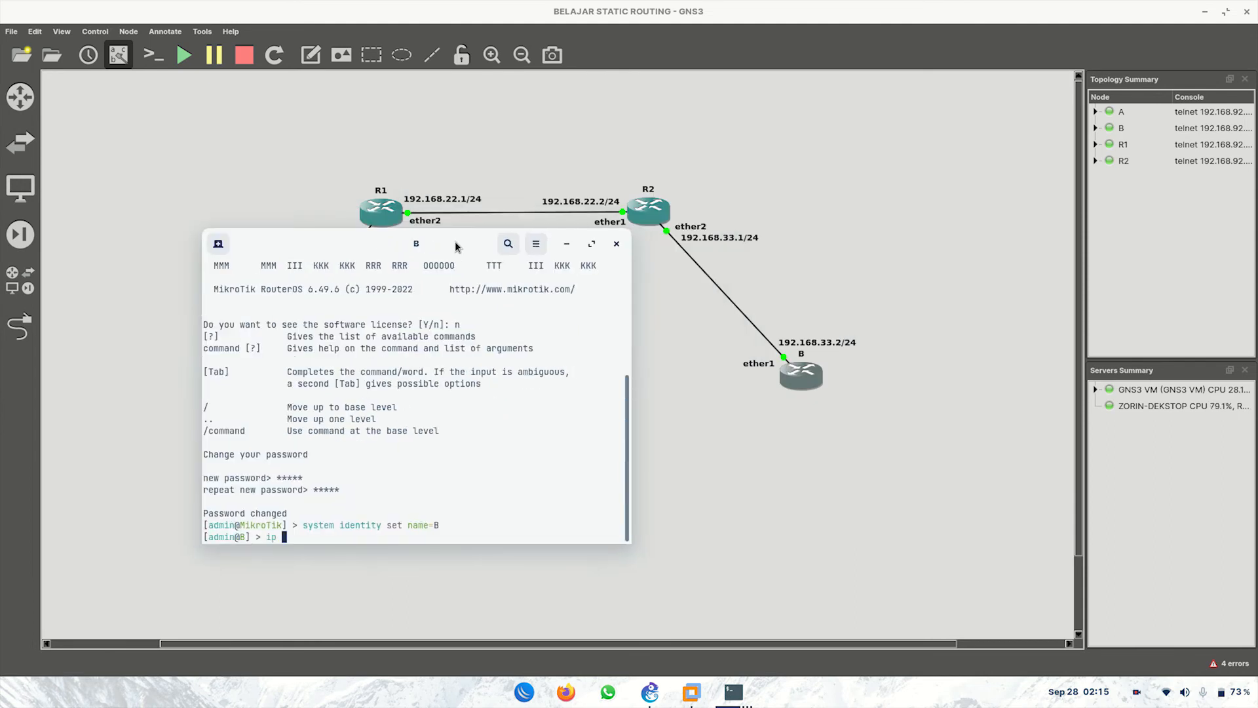
text(address)
key(Return)
text(add address=)
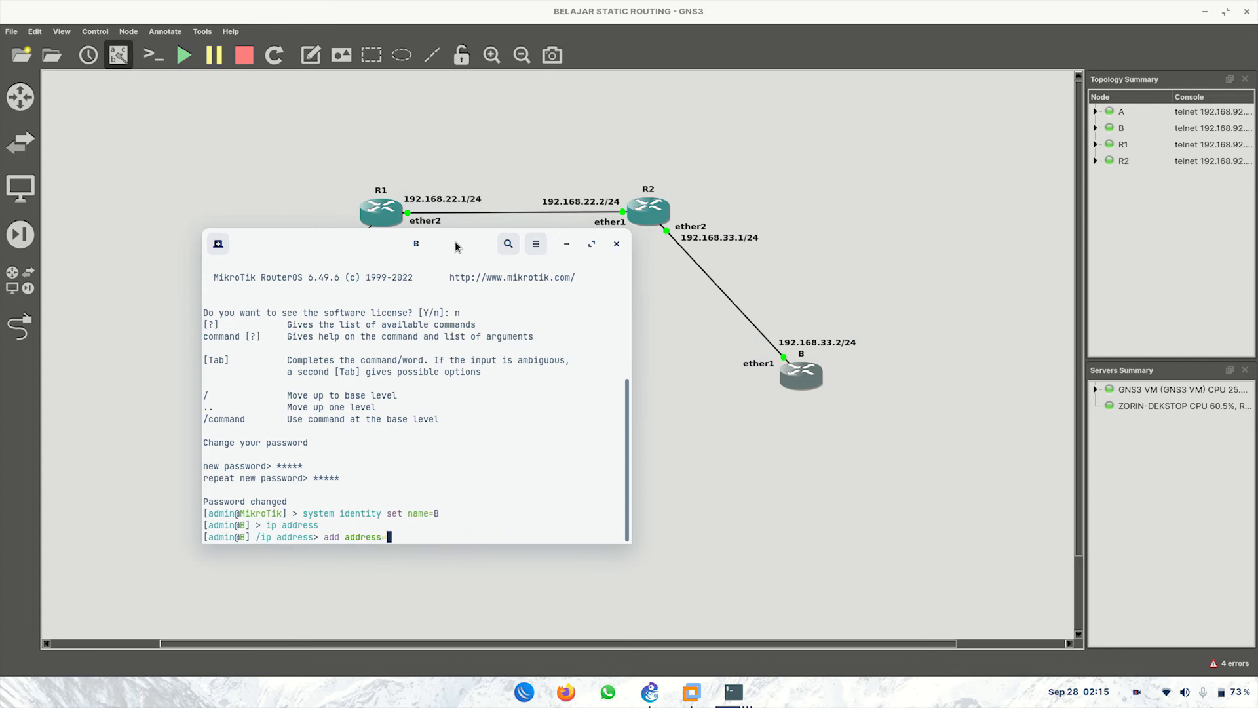
text(192.168.33.2/24 inter)
key(Tab)
text(ether1)
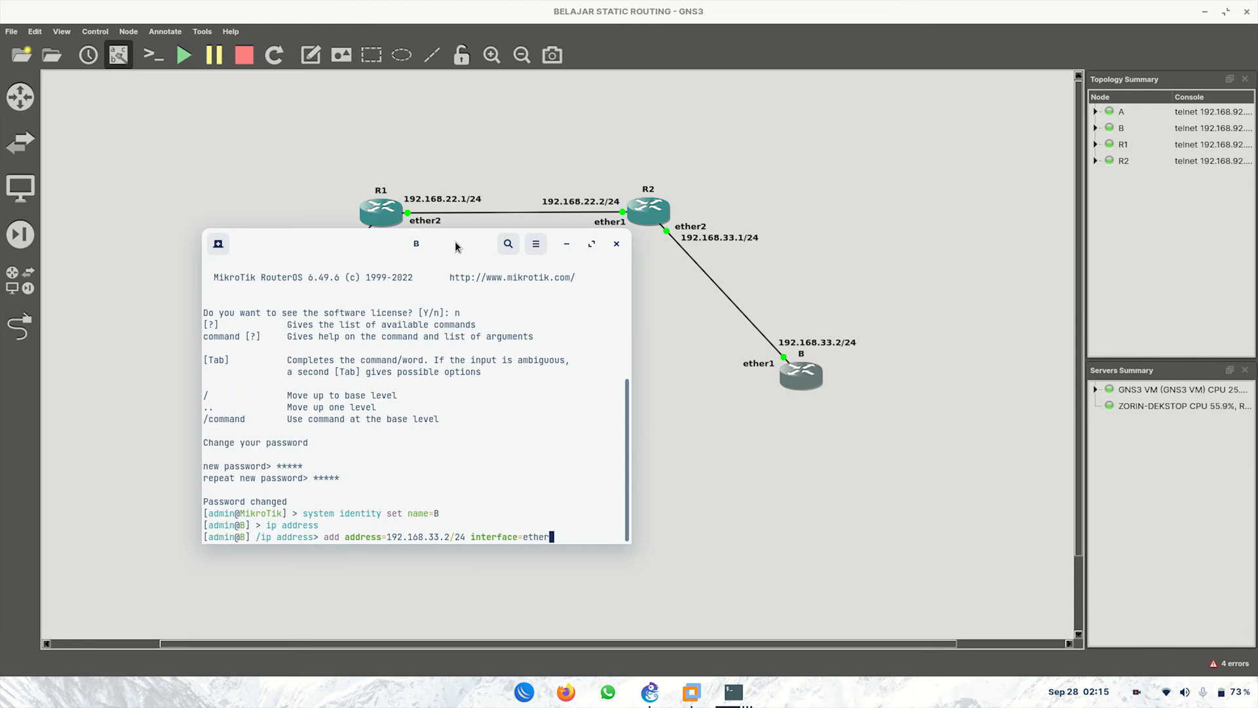
key(Return)
Step: Ping R2 at 192.168.33.1 from B's top level, confirming 0% loss
text(/)
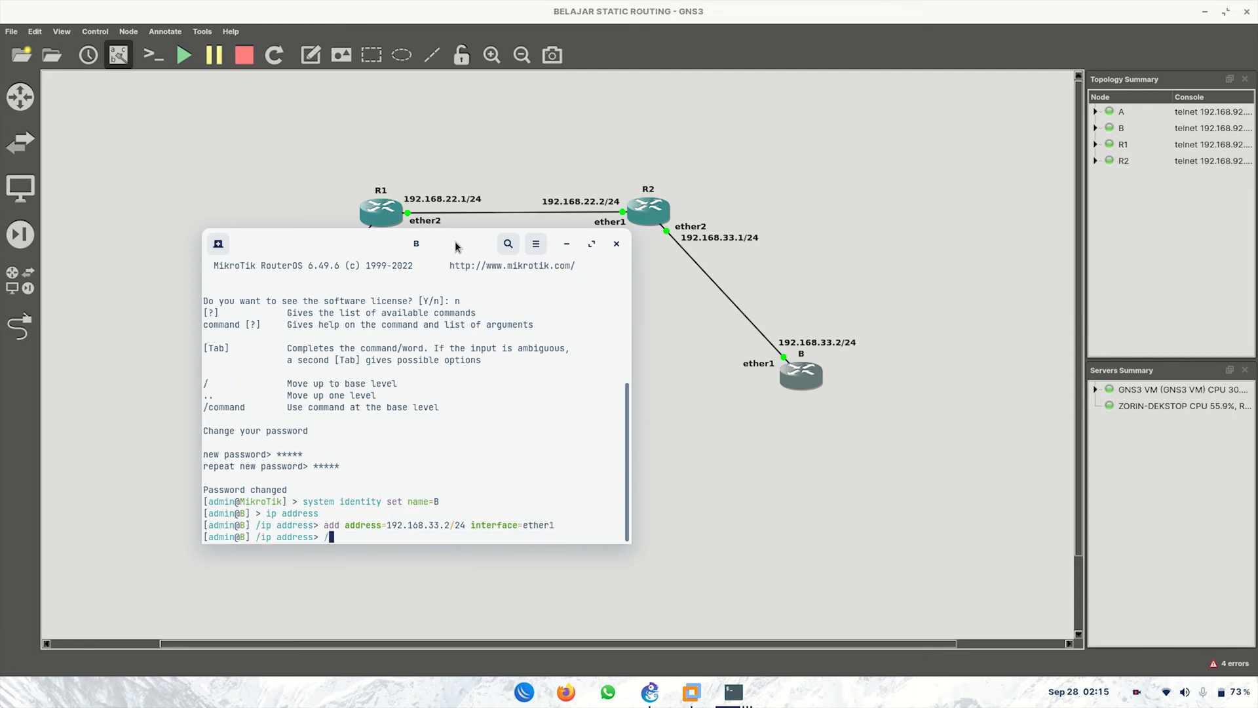
key(Return)
text(ping )
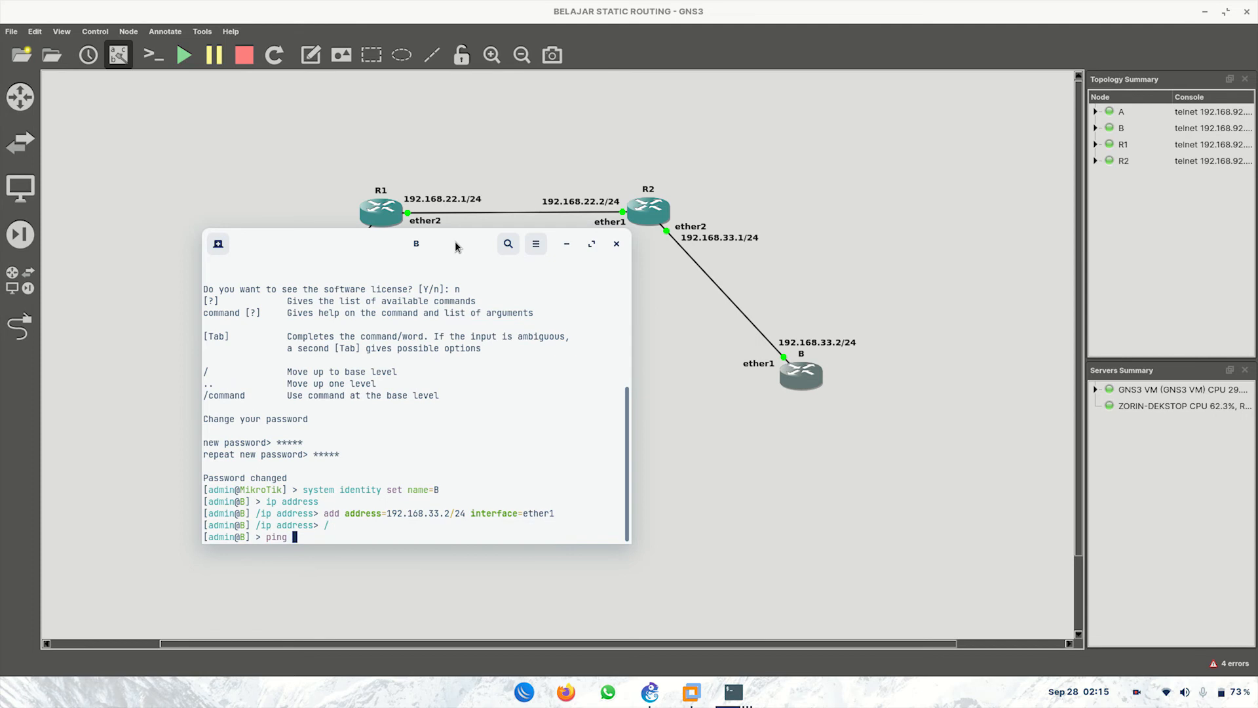
text(192.168.33.1)
key(Return)
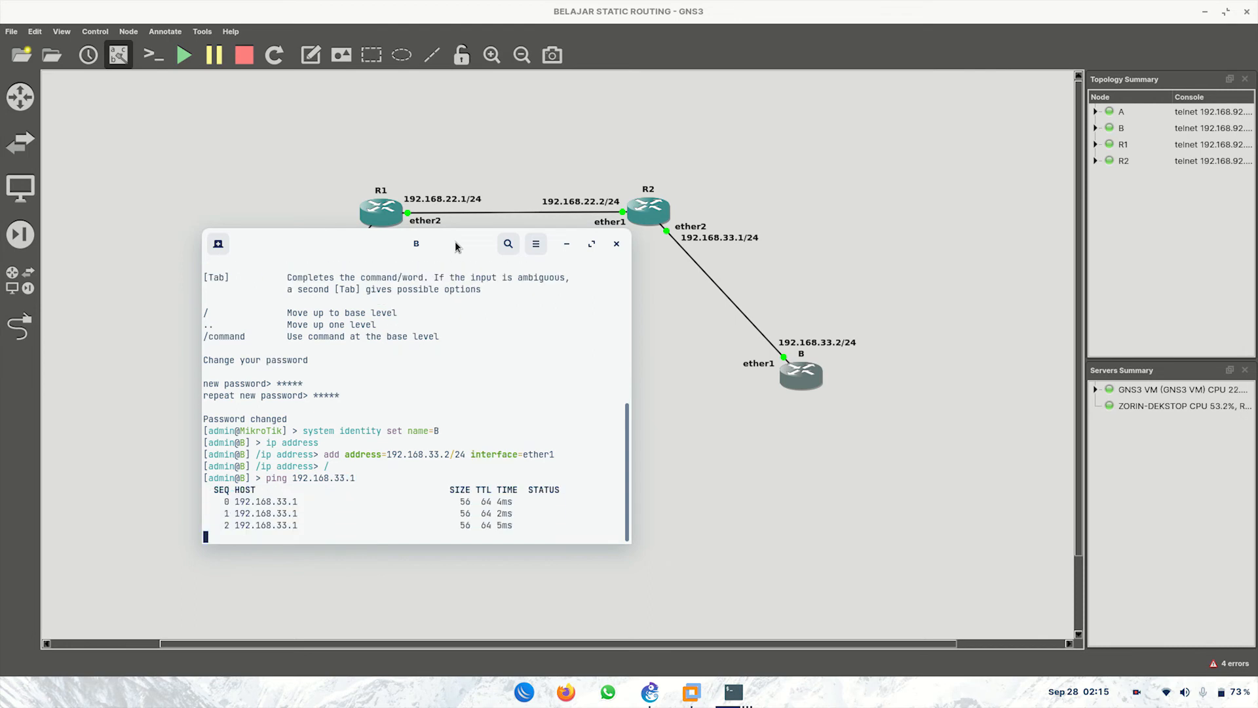
key(ctrl+c)
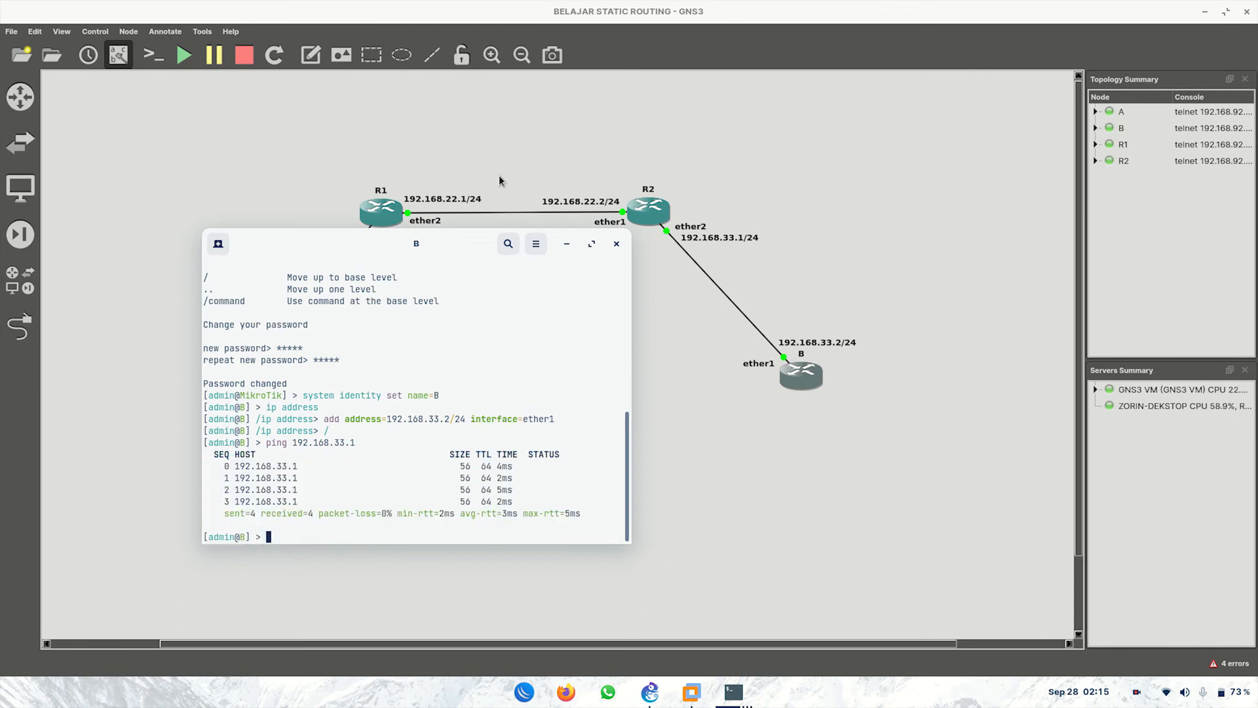
Step: Minimize router B's console so the whole A–R1–R2–B topology shows
click(566, 243)
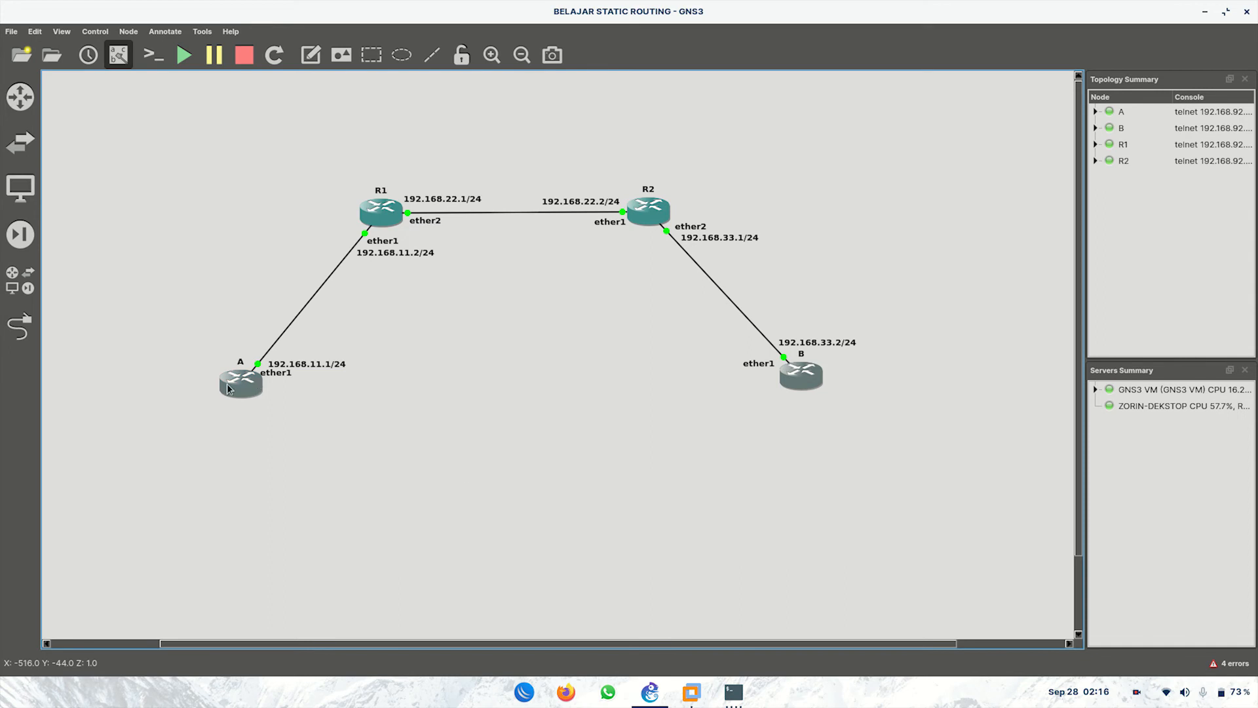
Step: From A's console, ping B at 192.168.33.2, which fails with no route to host
mouse_move(729, 694)
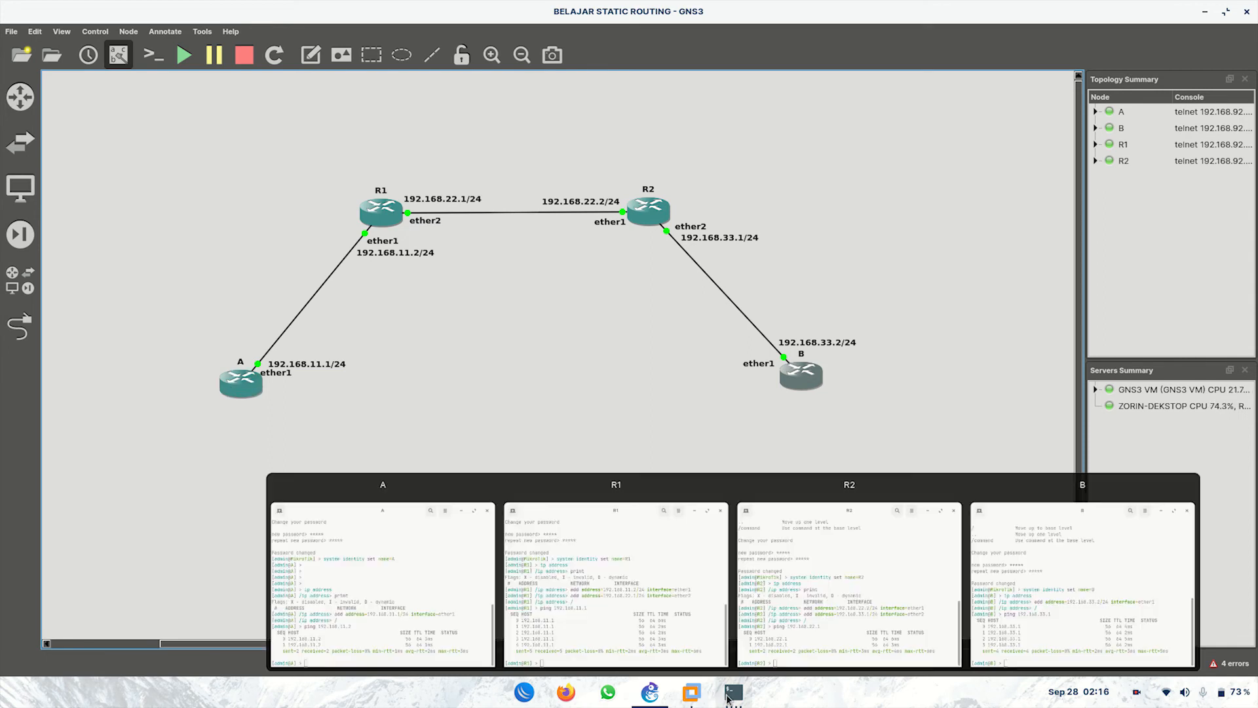
click(401, 597)
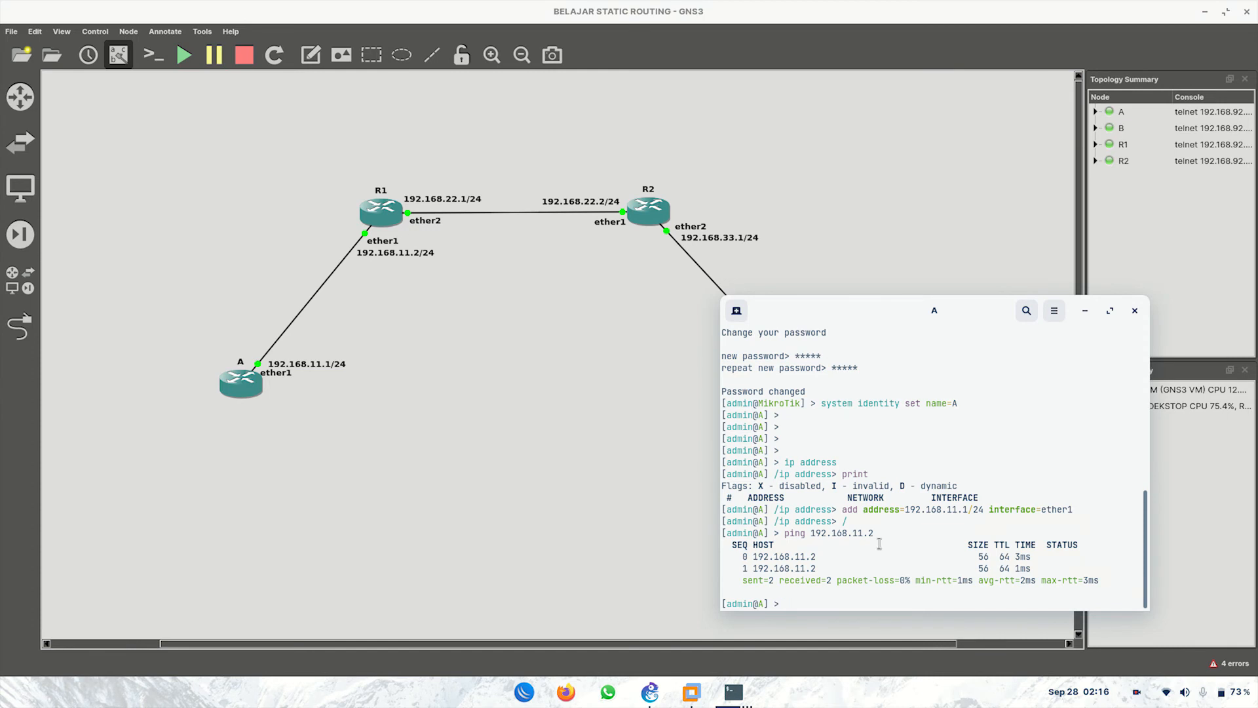
drag(972, 315, 921, 417)
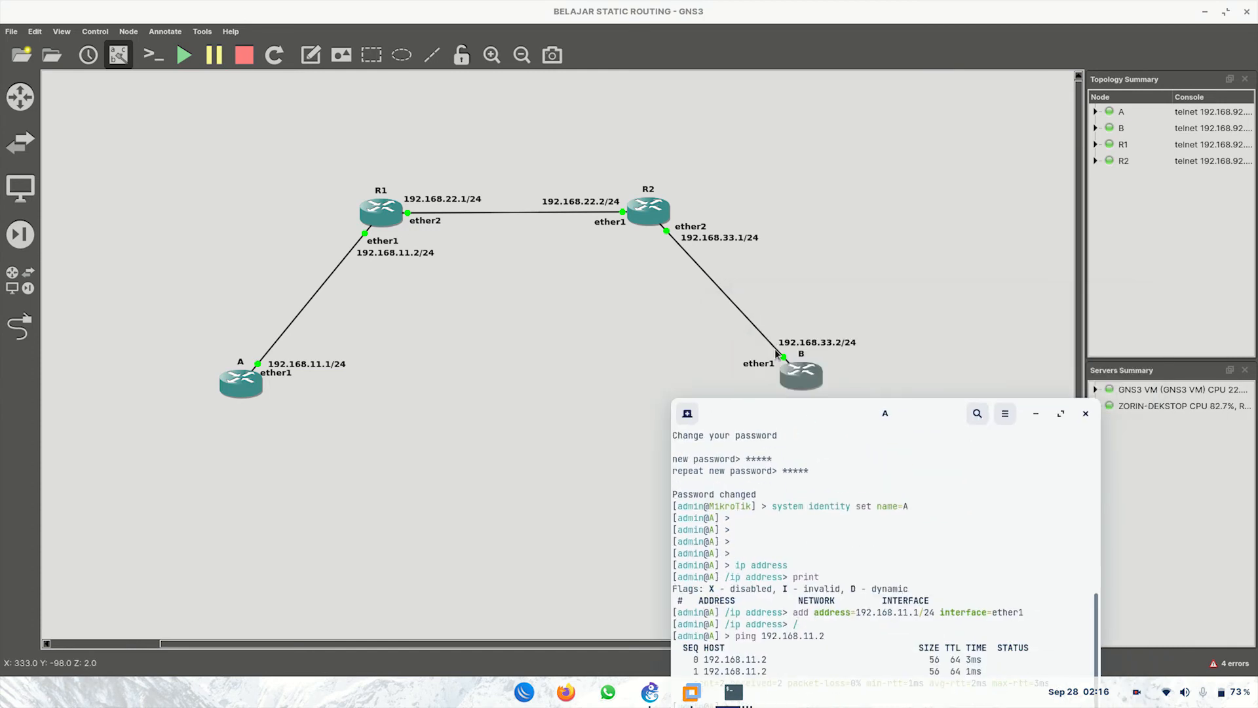
drag(828, 411, 510, 334)
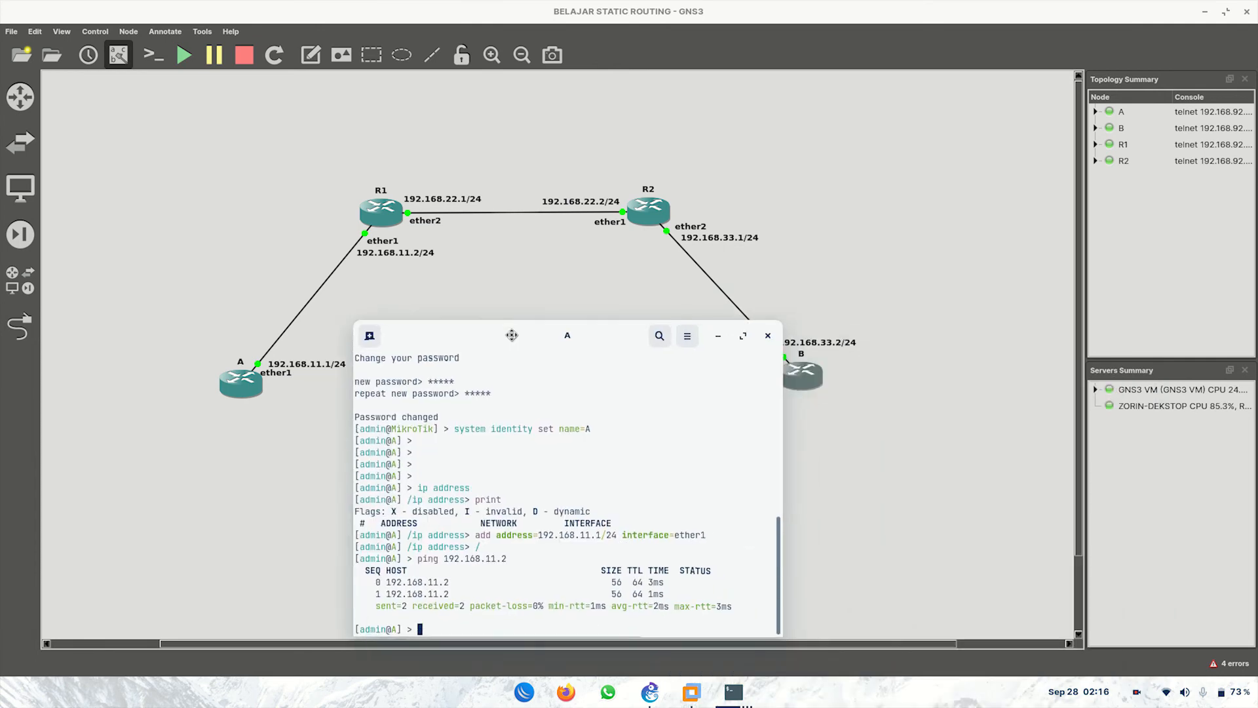
text(ping )
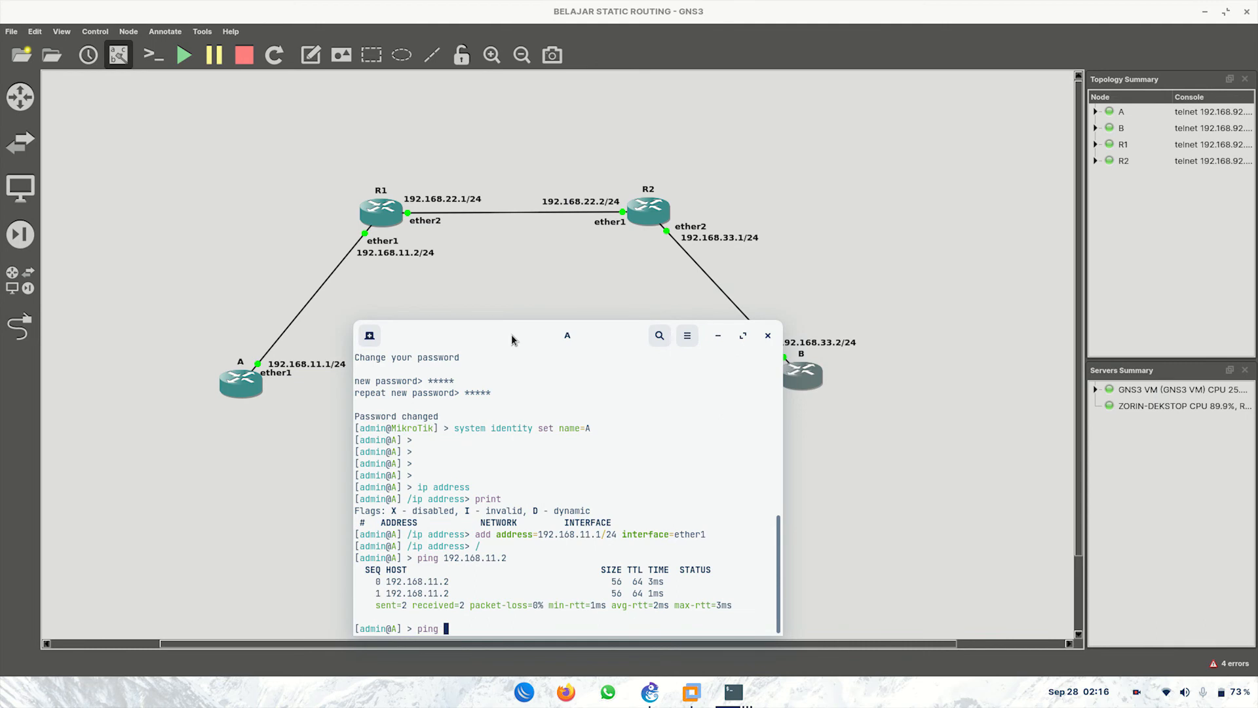
text(192.168.33.2)
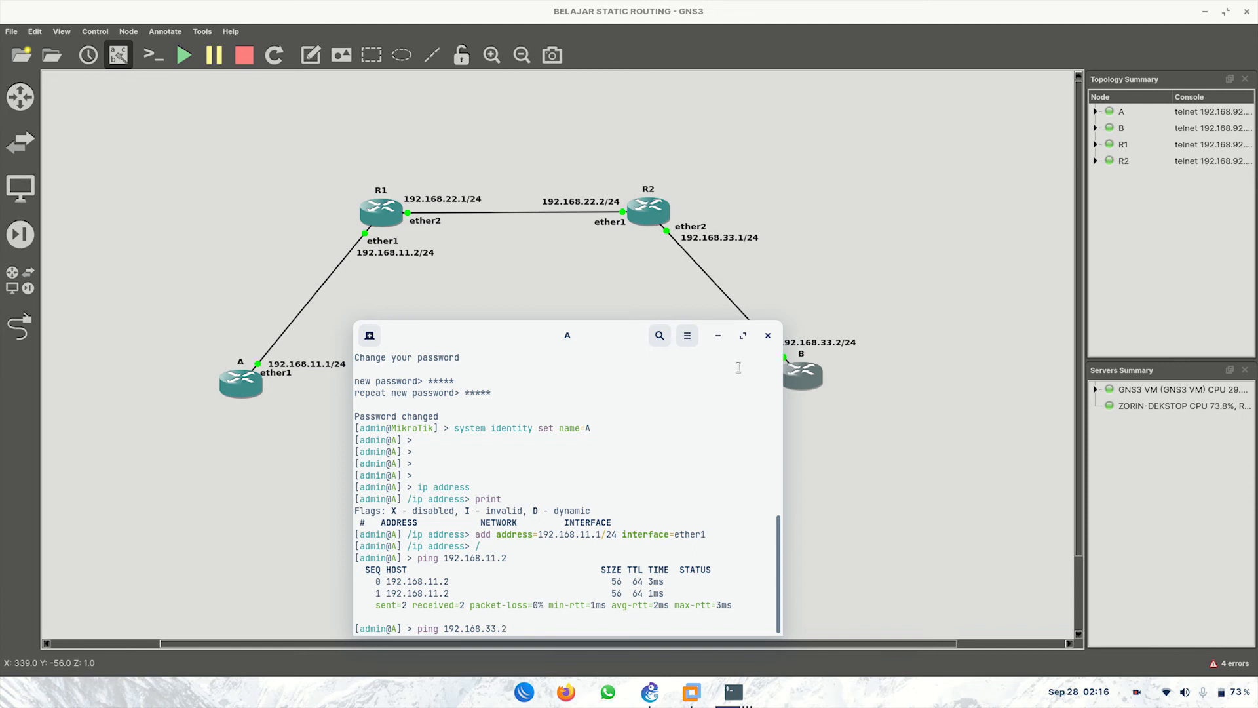
key(Return)
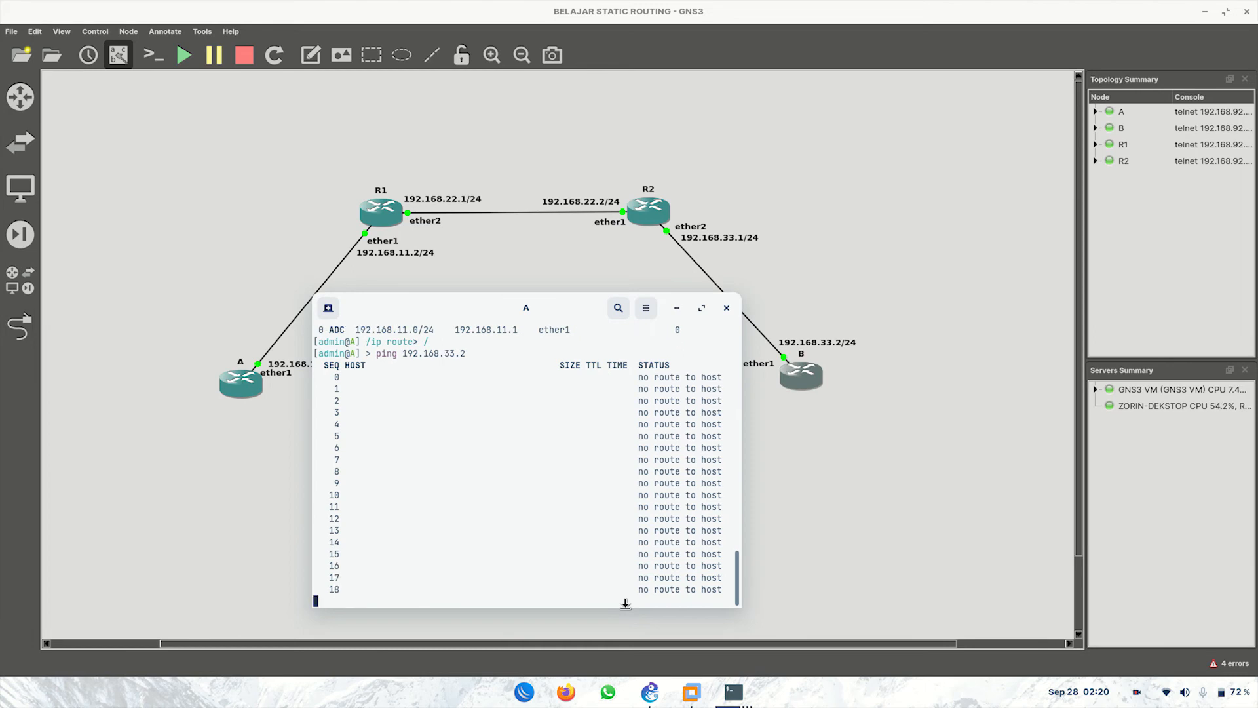
key(ctrl+c)
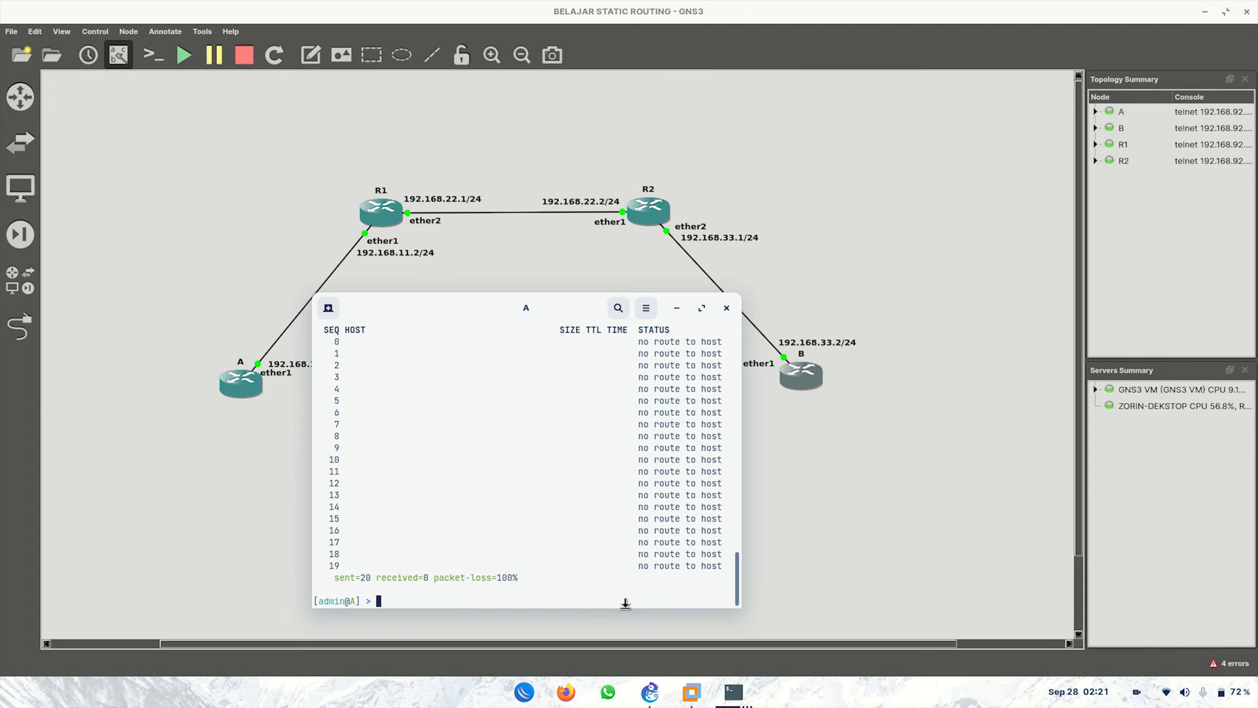
Step: Print router A's route table, showing only connected 192.168.11.0/24, and reposition the console
text(ip route)
key(Return)
text(prin)
text(t)
key(Return)
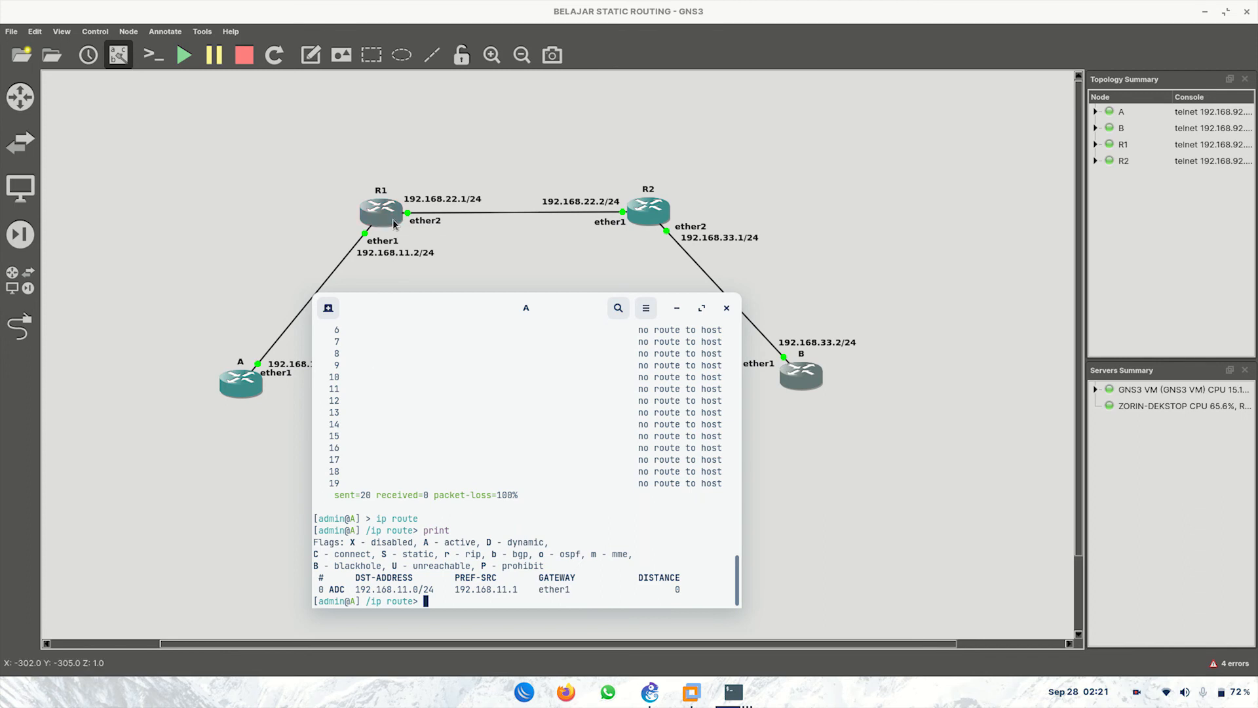
drag(317, 585, 692, 590)
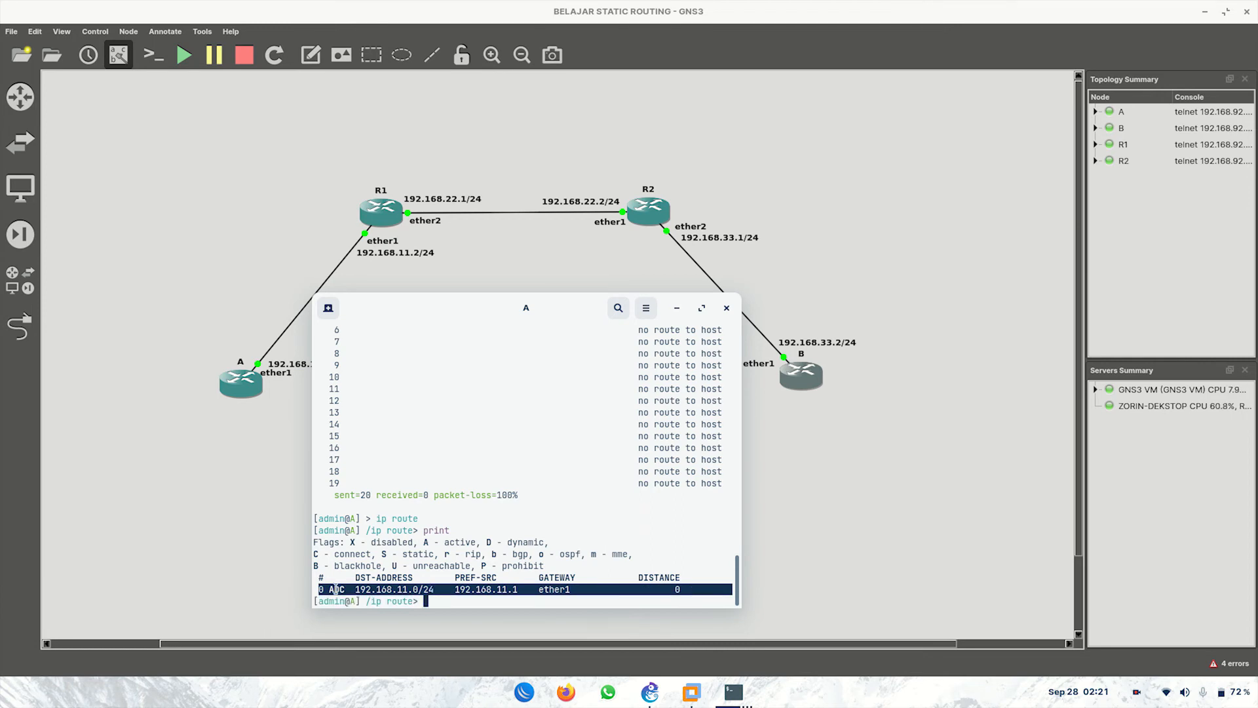
click(456, 604)
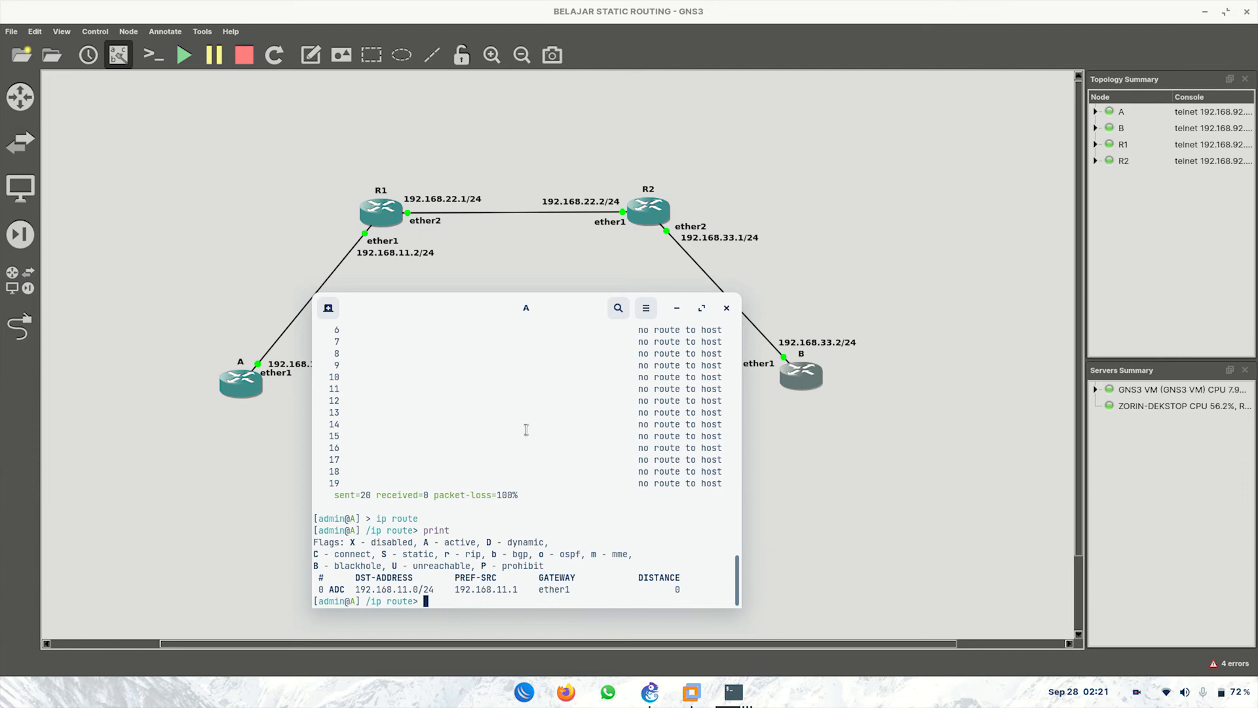
drag(545, 302, 558, 329)
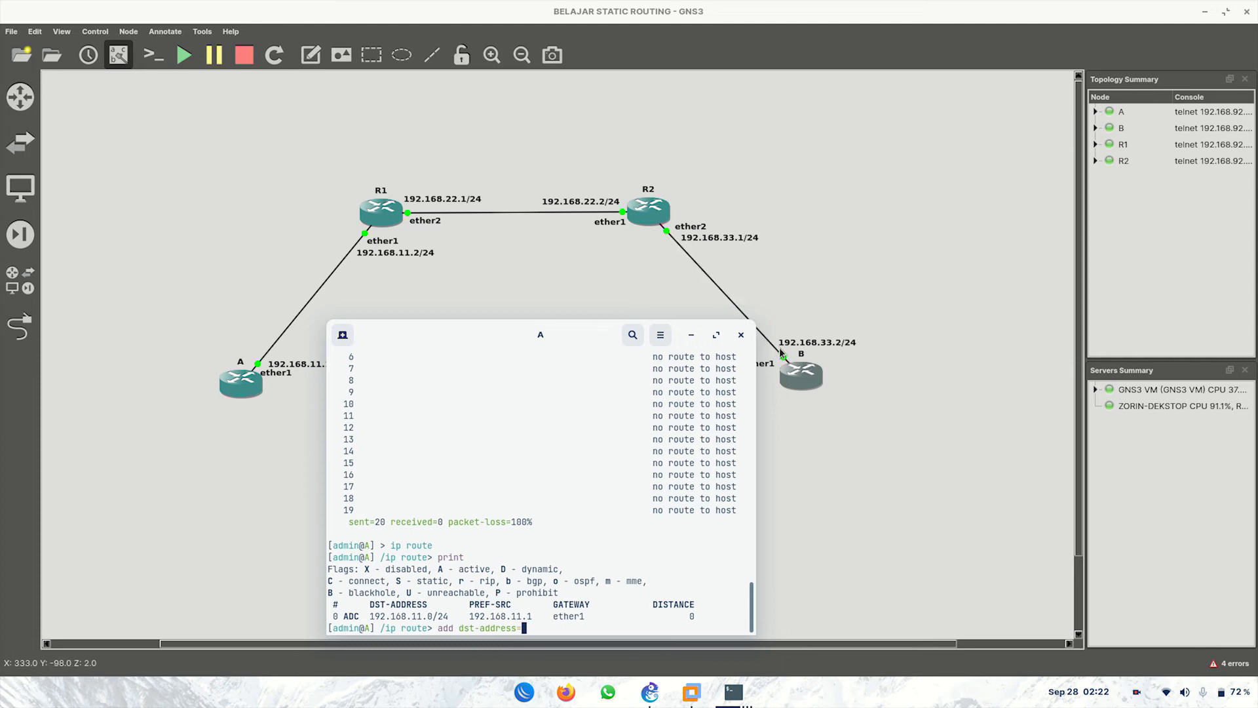
Step: Add A's route to 192.168.33.0/24 via gateway 192.168.11.2, then return to the top prompt
text(192.168.33.)
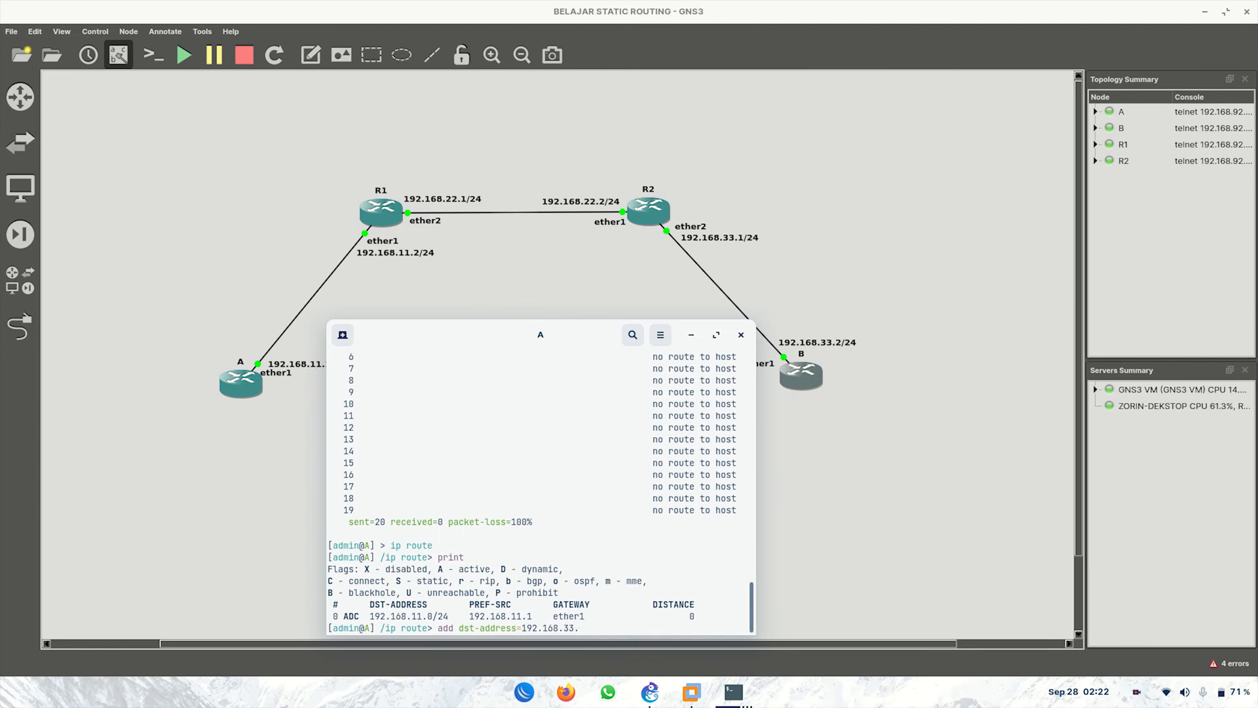
text(0/24)
text(gateway=)
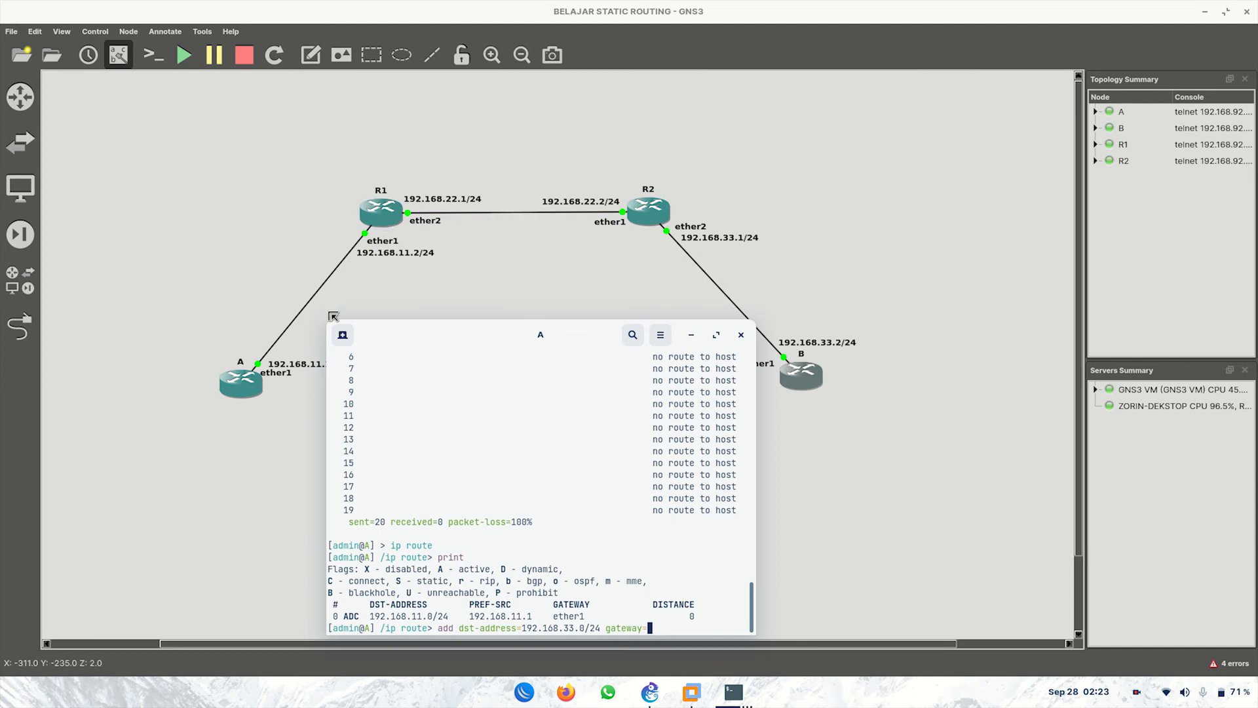
click(357, 258)
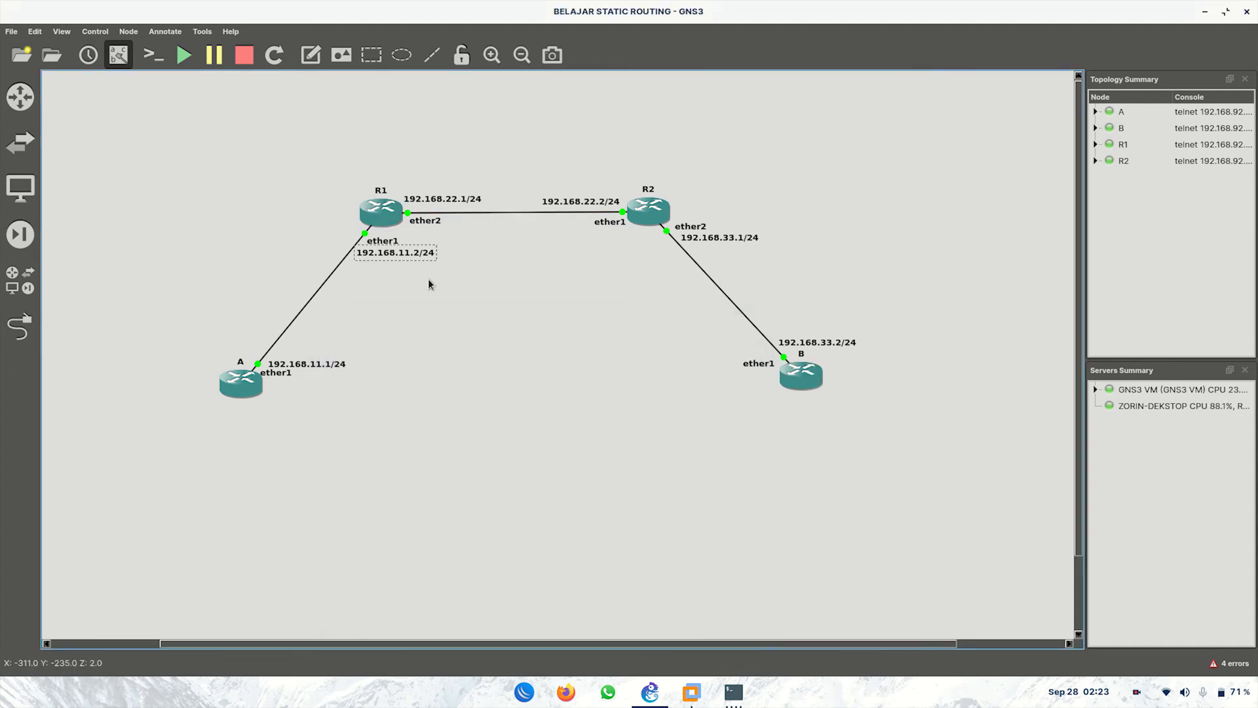
mouse_move(733, 691)
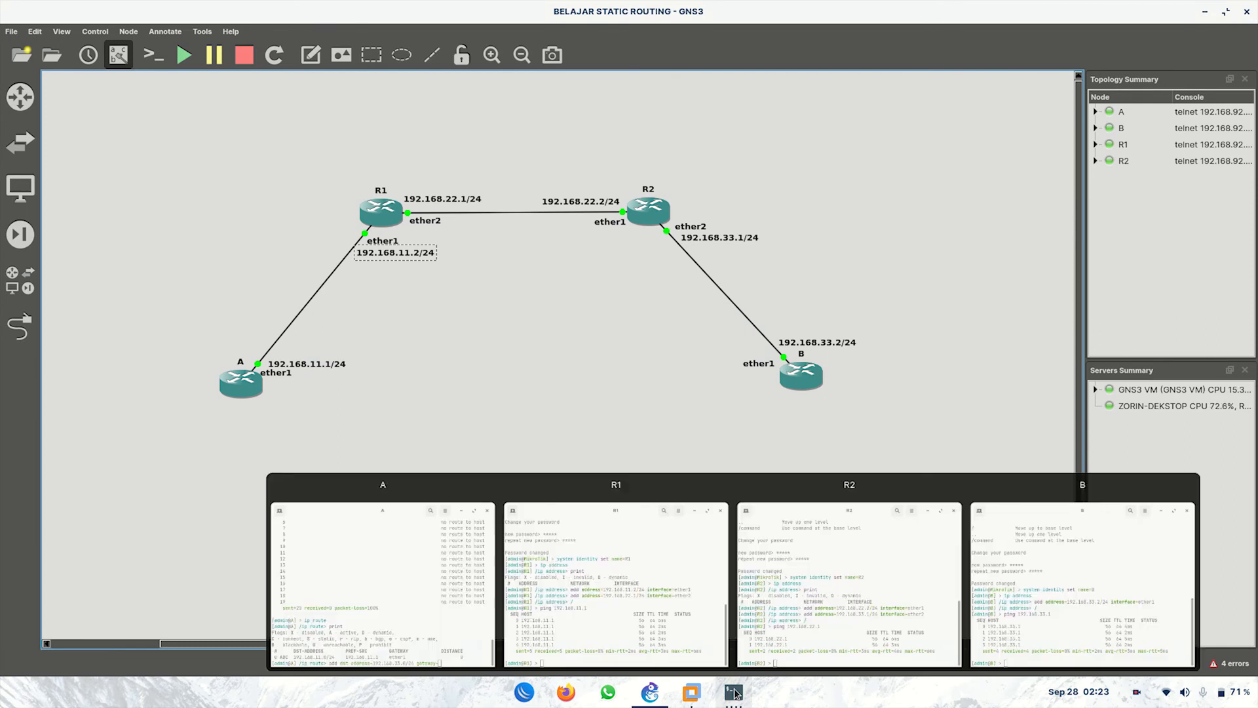
click(458, 600)
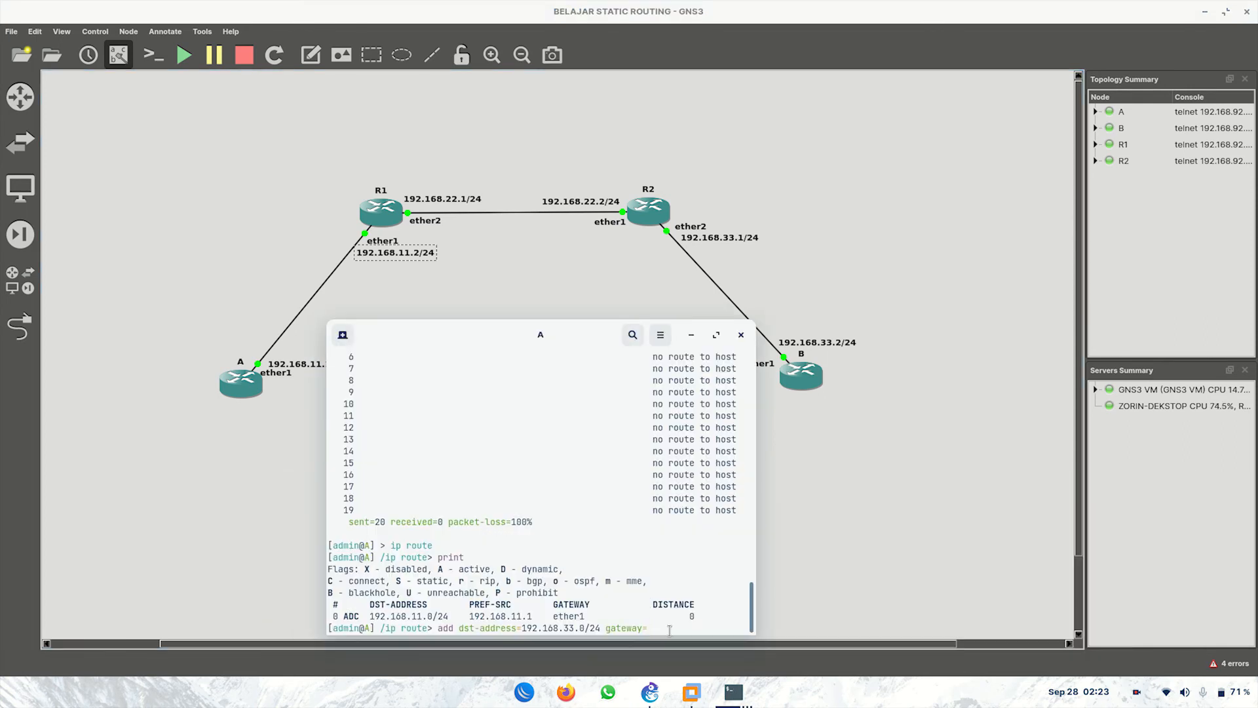
text(192.168.11.2)
key(Return)
text(/)
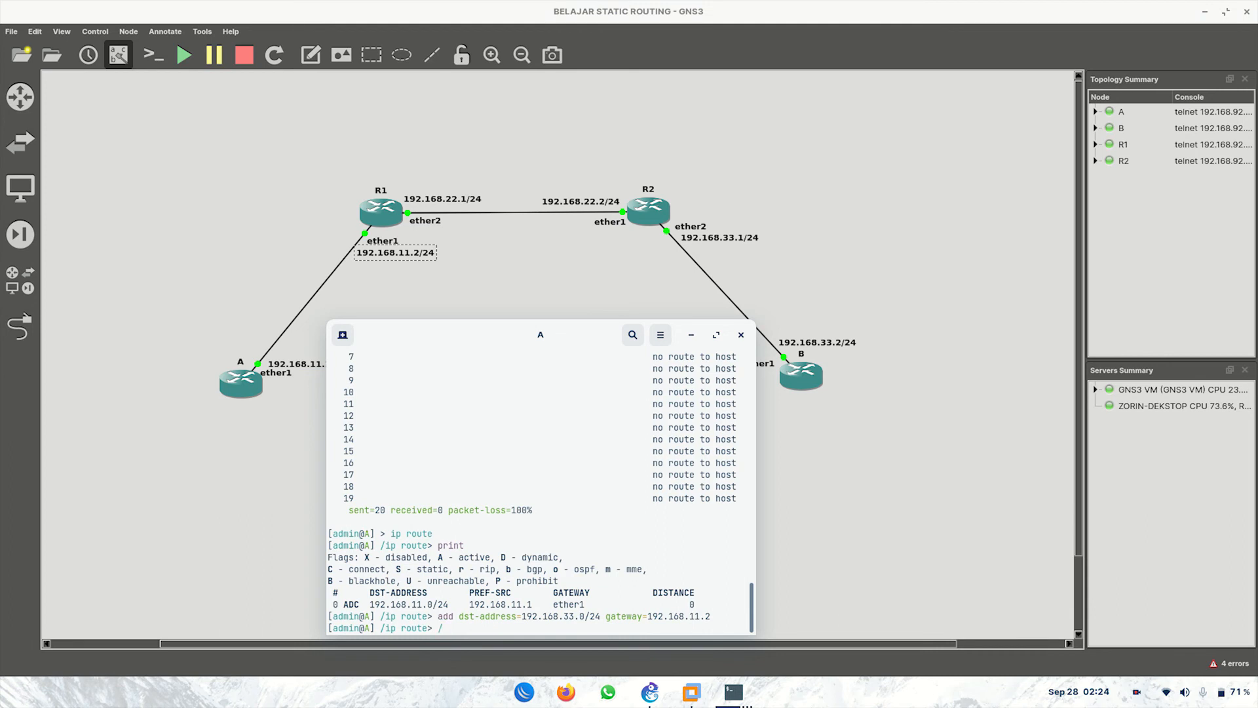
key(Return)
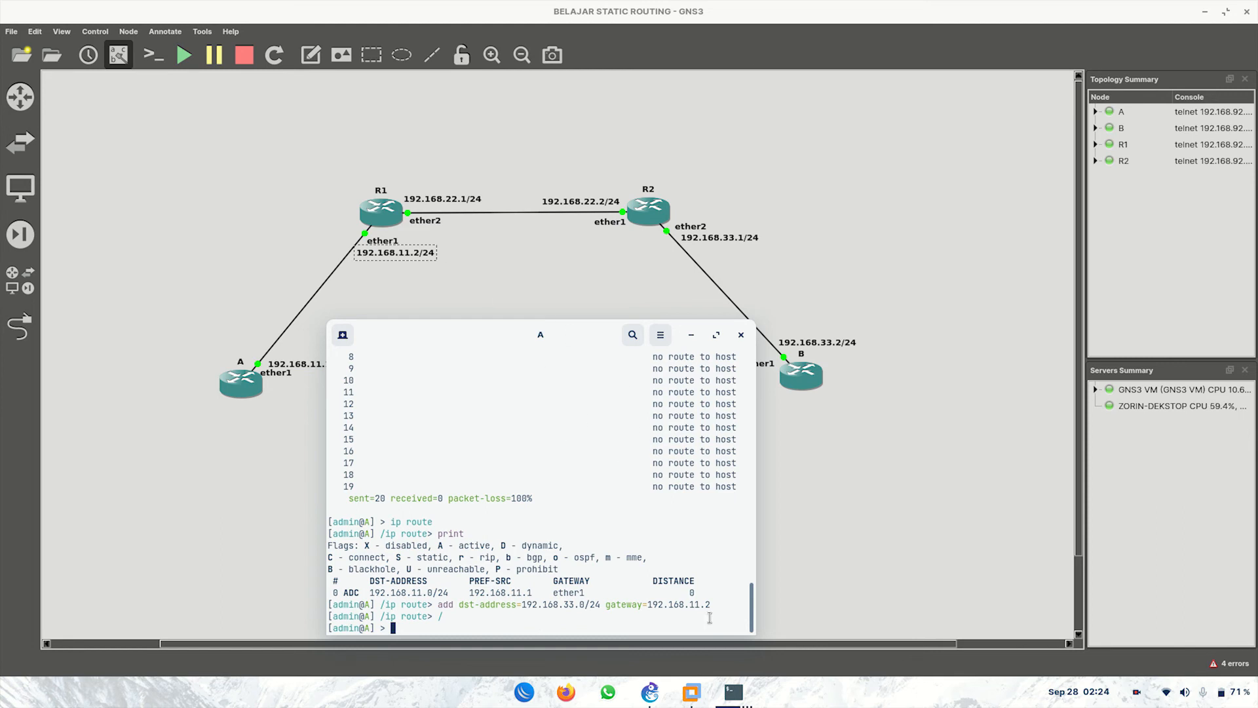
Step: Print R1's routing table with ip route print, then go back to the top prompt
mouse_move(733, 693)
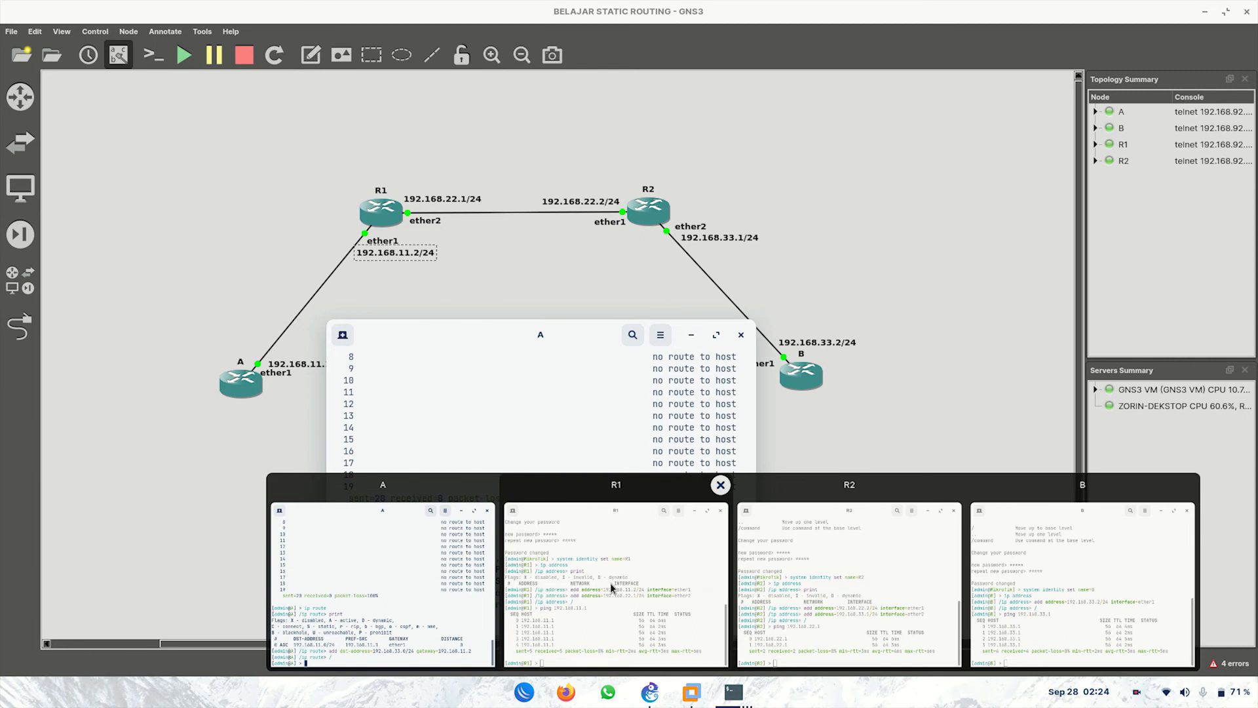
click(612, 586)
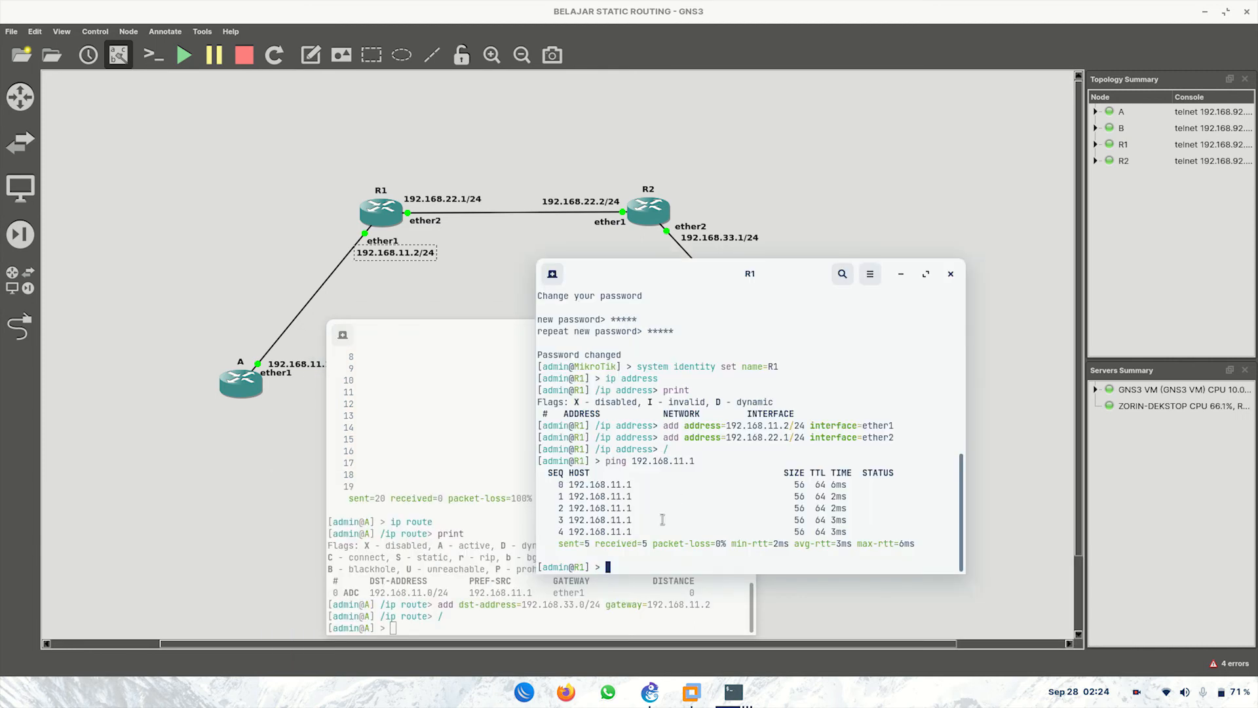
text(i prout)
key(BackSpace)
key(BackSpace)
key(BackSpace)
key(BackSpace)
key(BackSpace)
key(BackSpace)
key(BackSpace)
text(p route)
key(Return)
text(print)
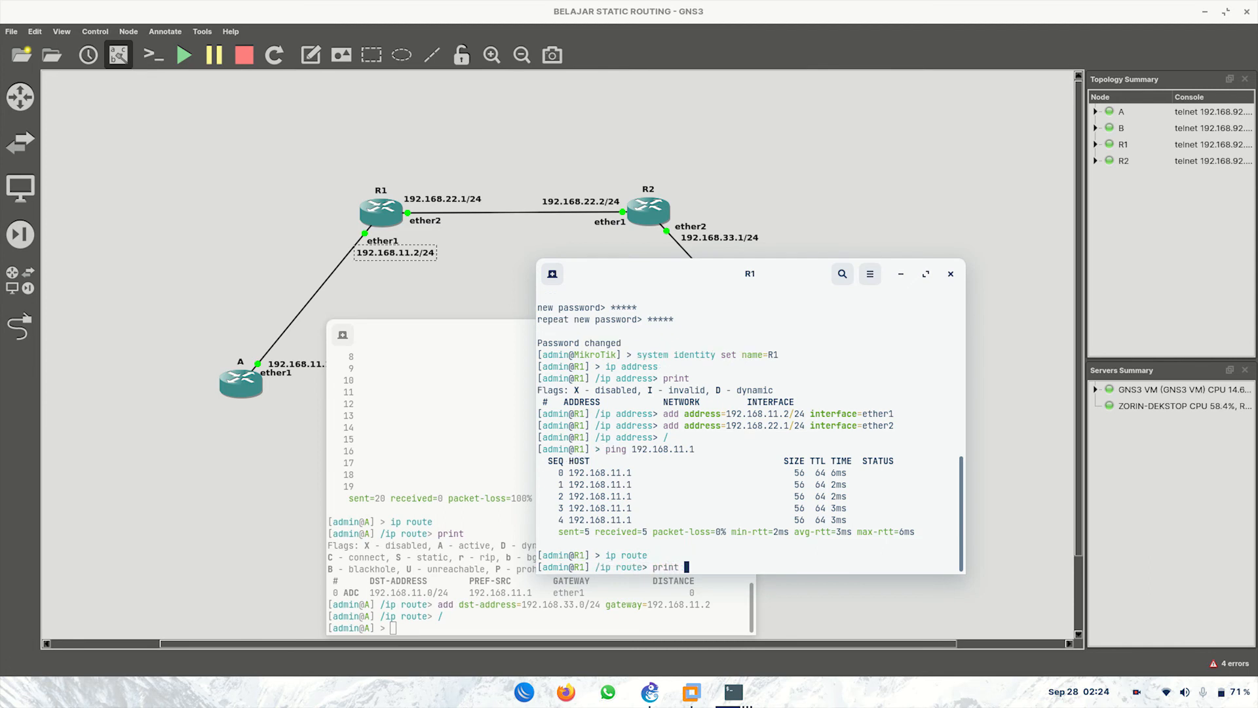
key(Return)
text(/)
key(Return)
drag(771, 273, 542, 319)
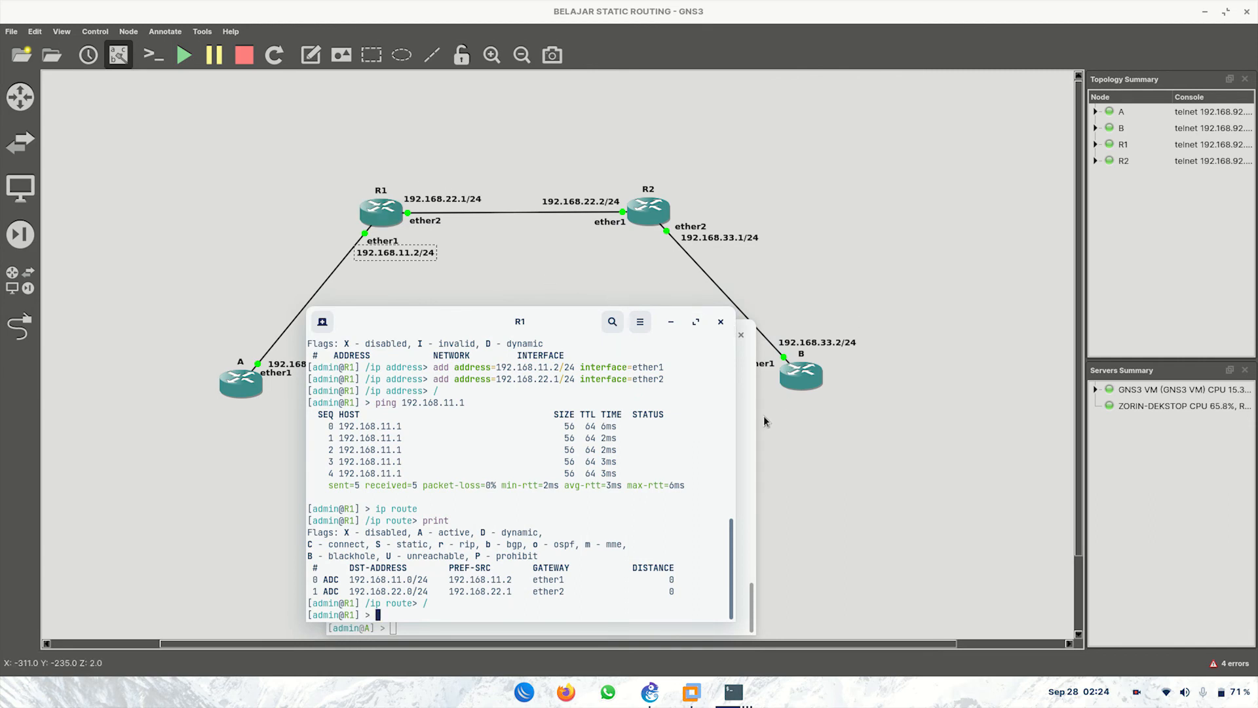
Step: Ping 192.168.33.2 from R1 (no route to host), then relist its two connected routes
text(ping 19)
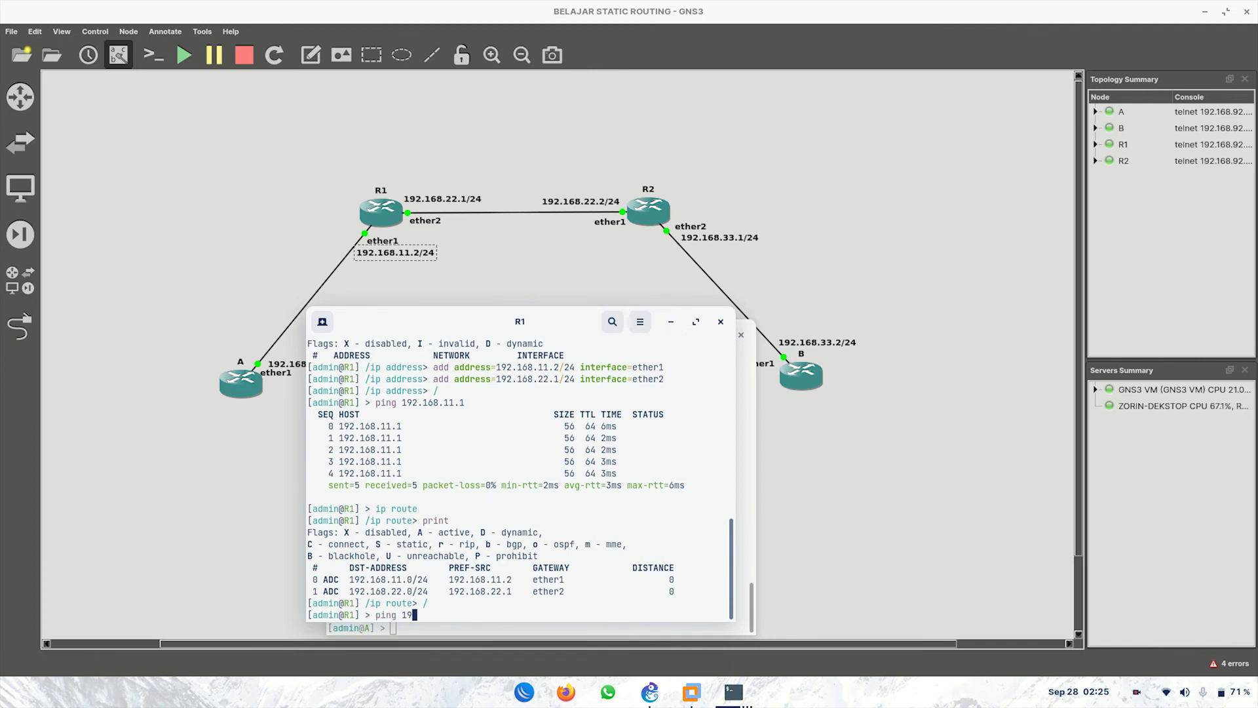
text(2.168.33.2)
key(Return)
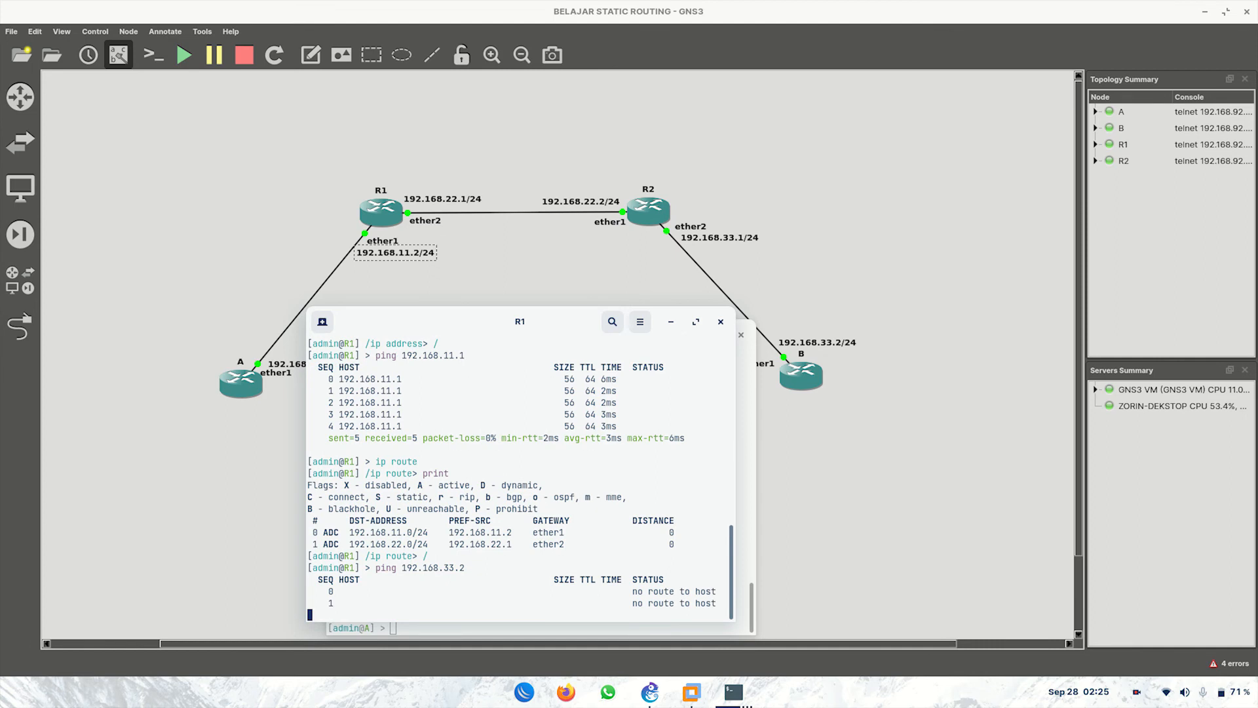
key(ctrl+c)
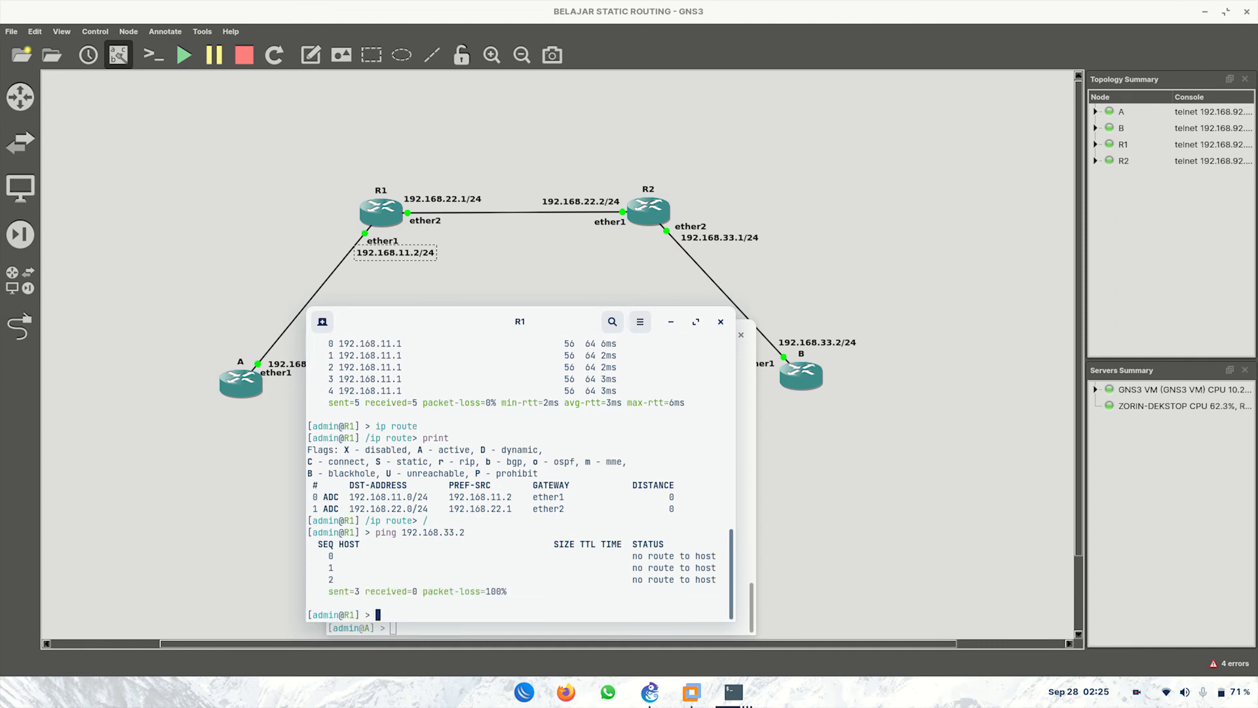
text(ip route)
key(Return)
text(print)
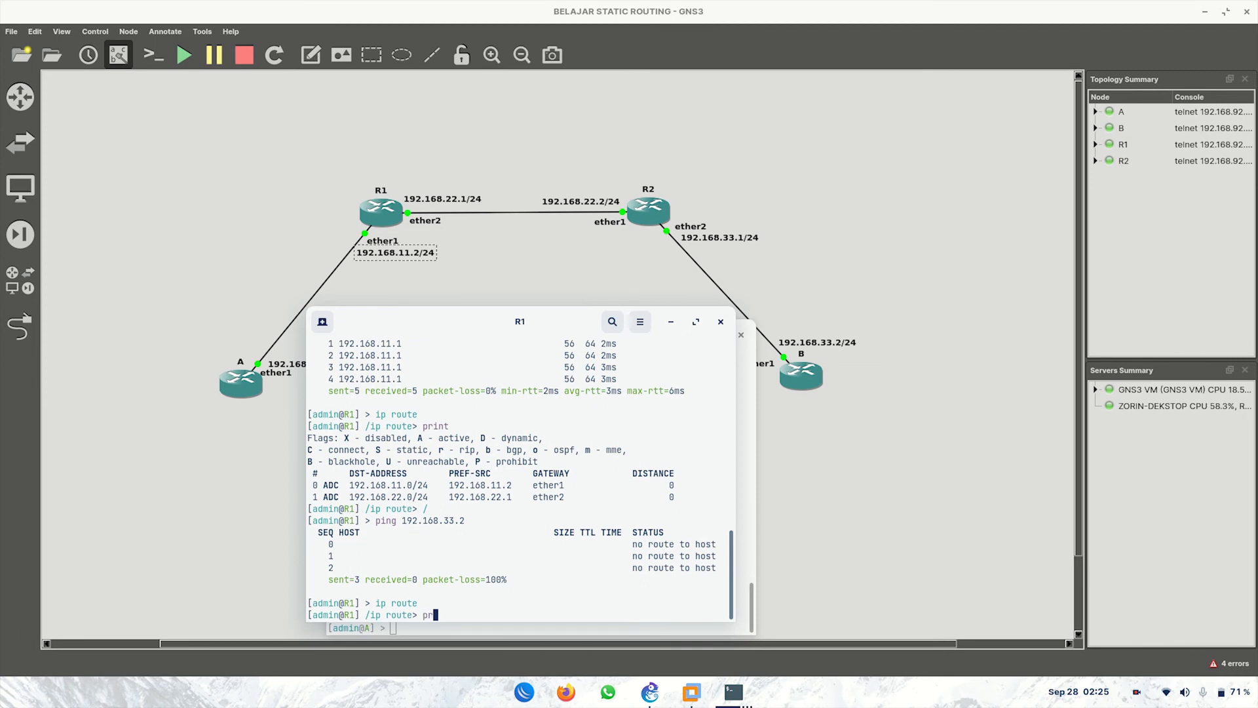
key(Return)
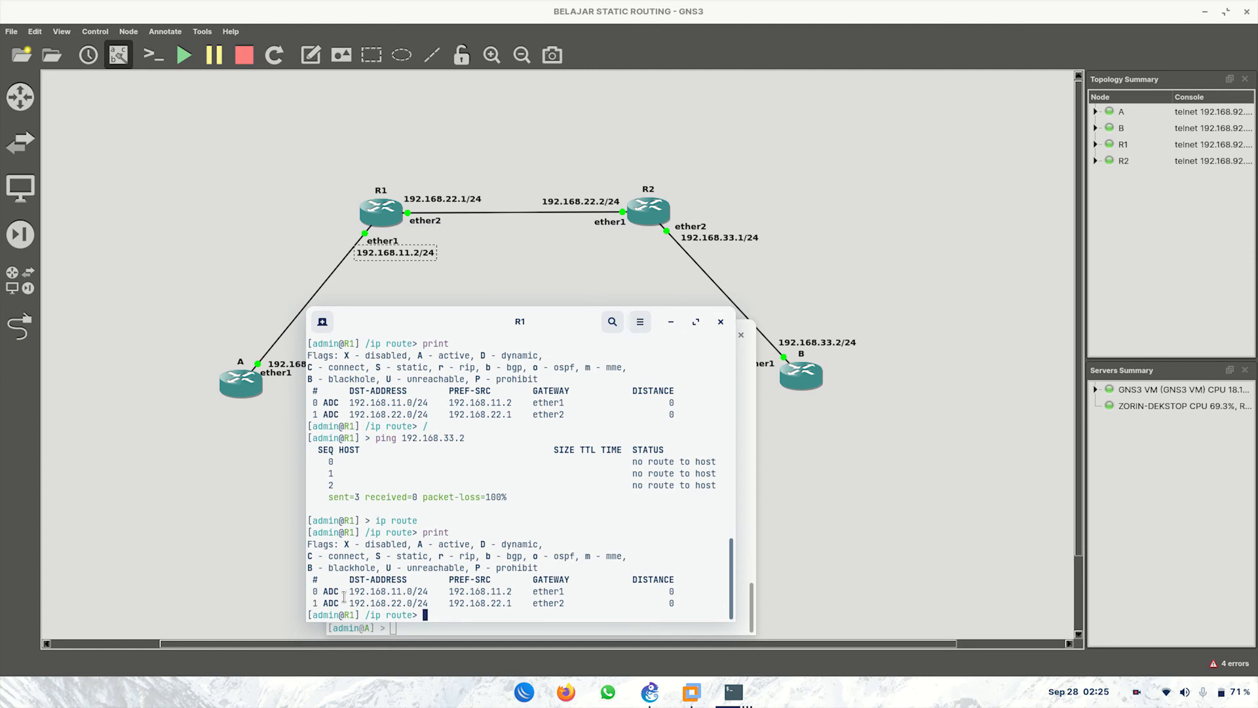
drag(345, 596, 416, 603)
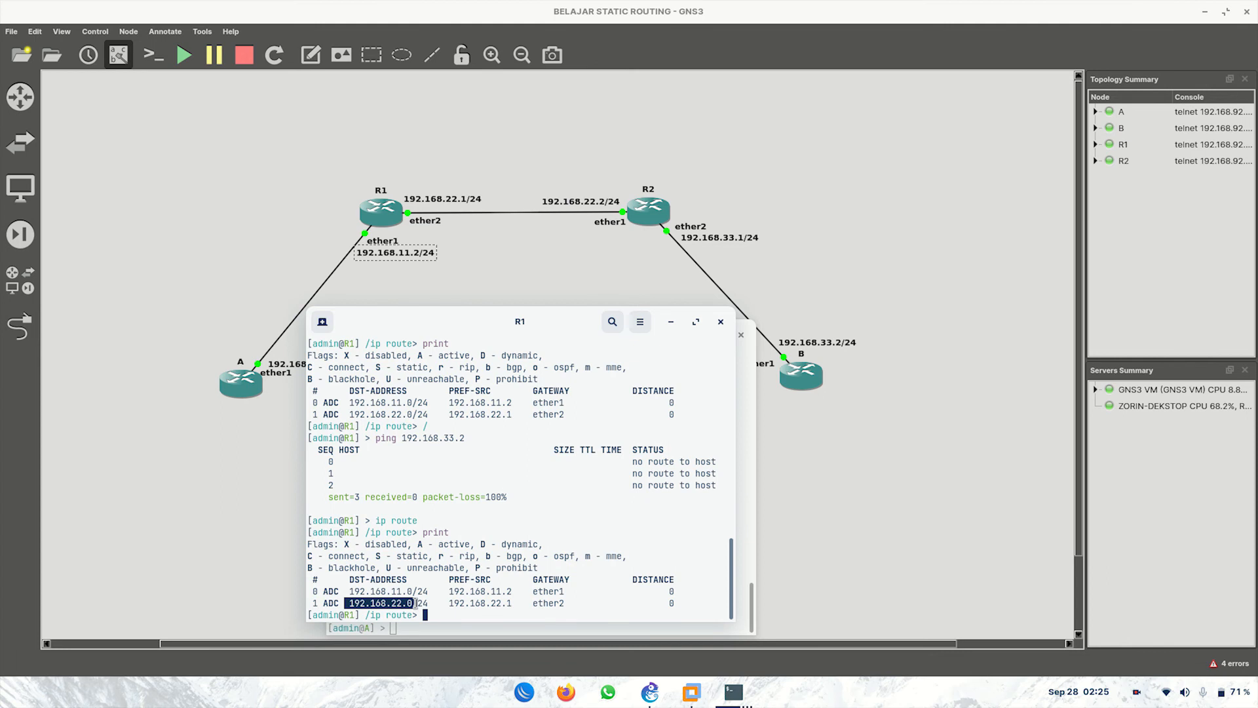
Step: Add R1's route to 192.168.33.0/24 via gateway 192.168.22.2, then return to the top prompt
click(355, 602)
text(add)
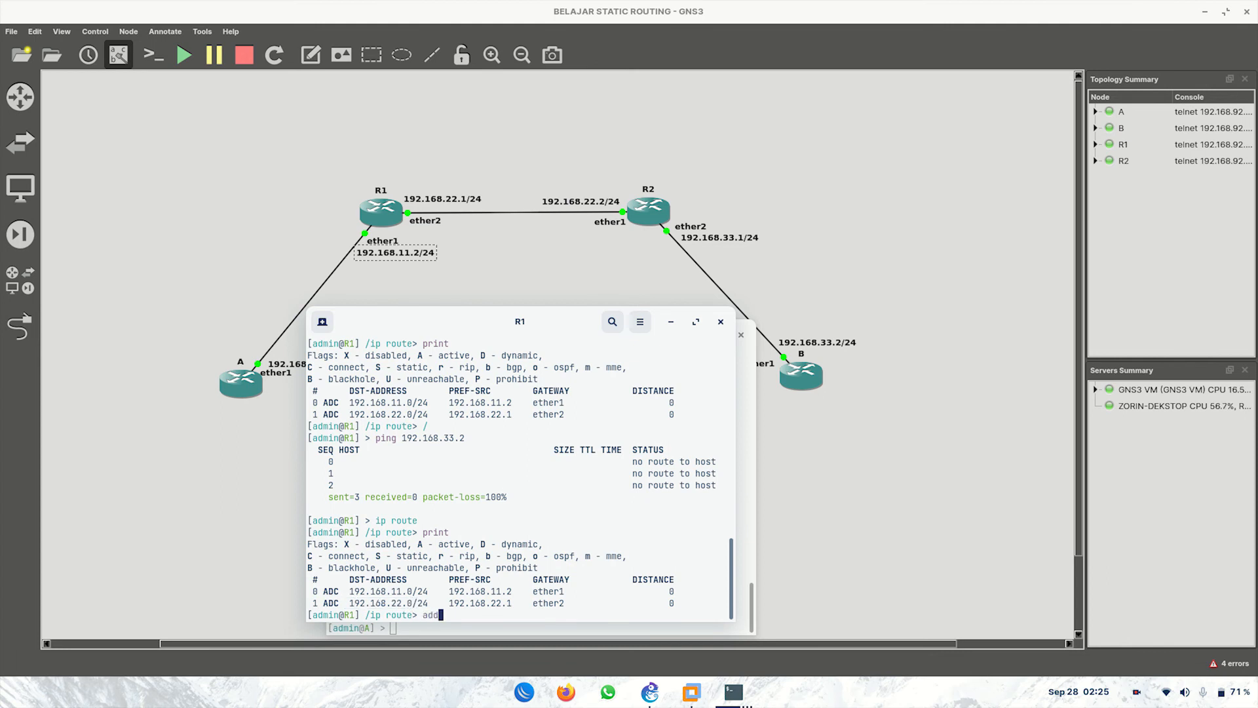
key(Tab)
text(dst-address=192.1)
text(68.33.0/24 )
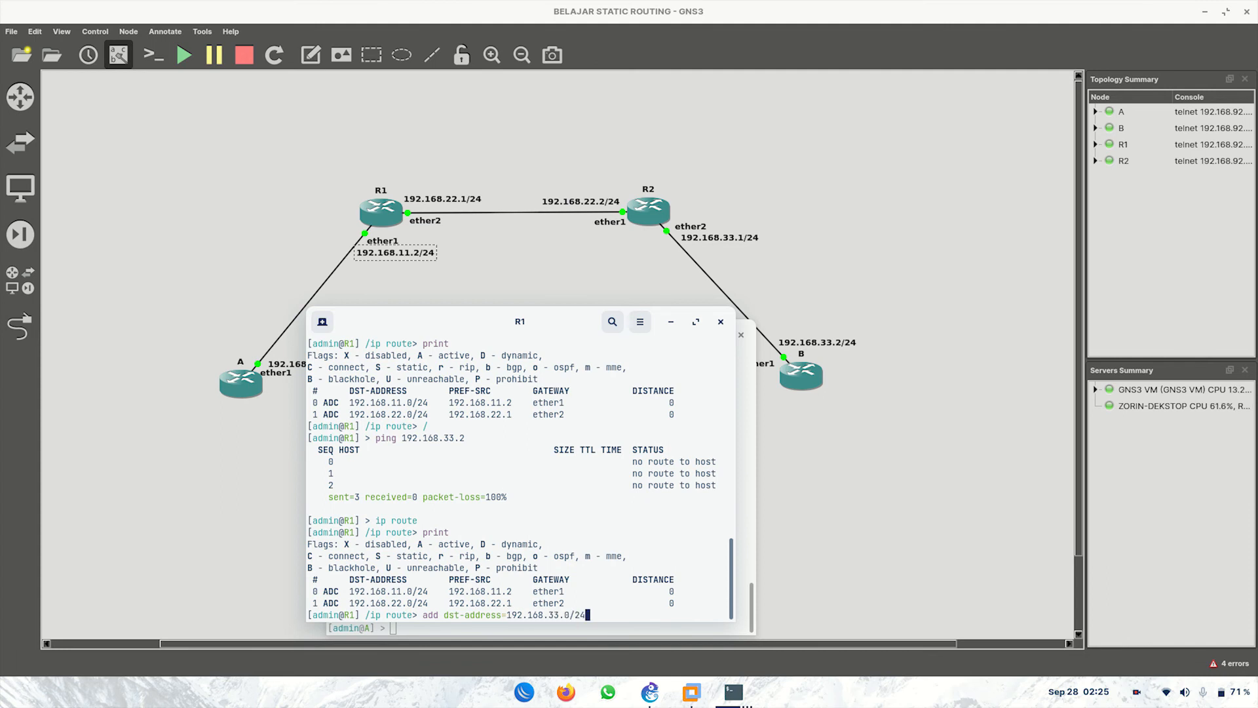
text(gate)
key(Tab)
text(192.168.22.2)
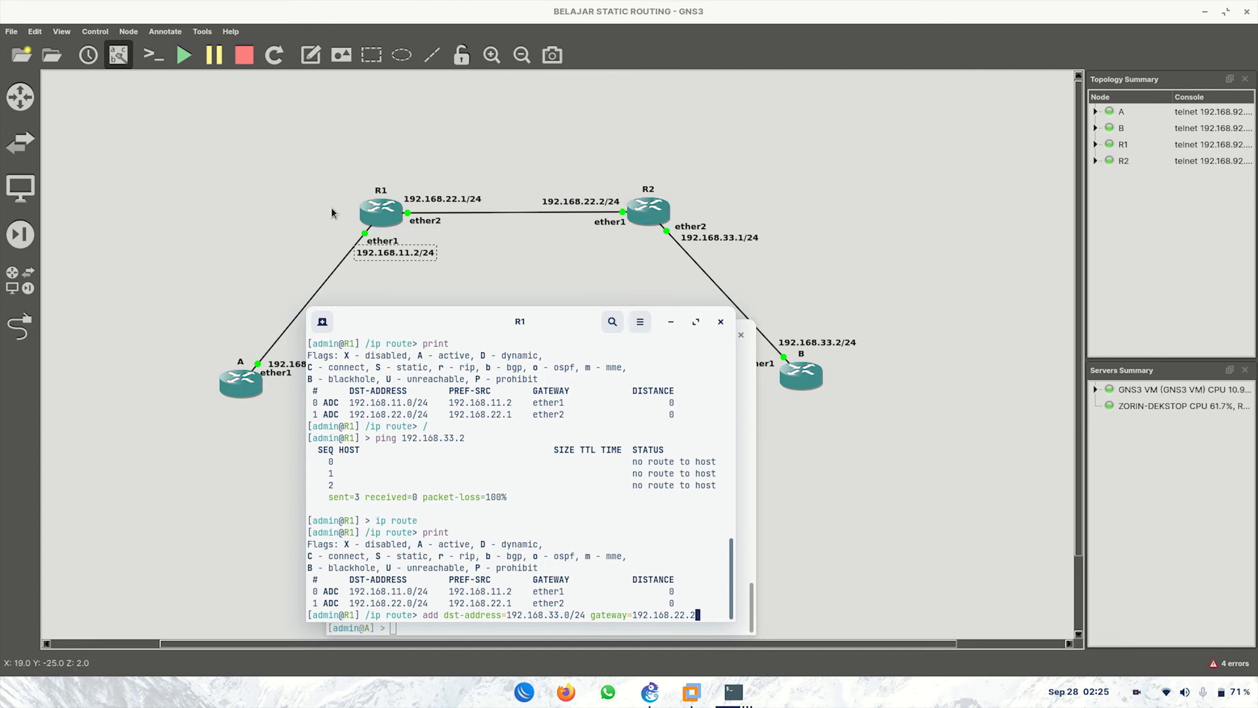
key(Return)
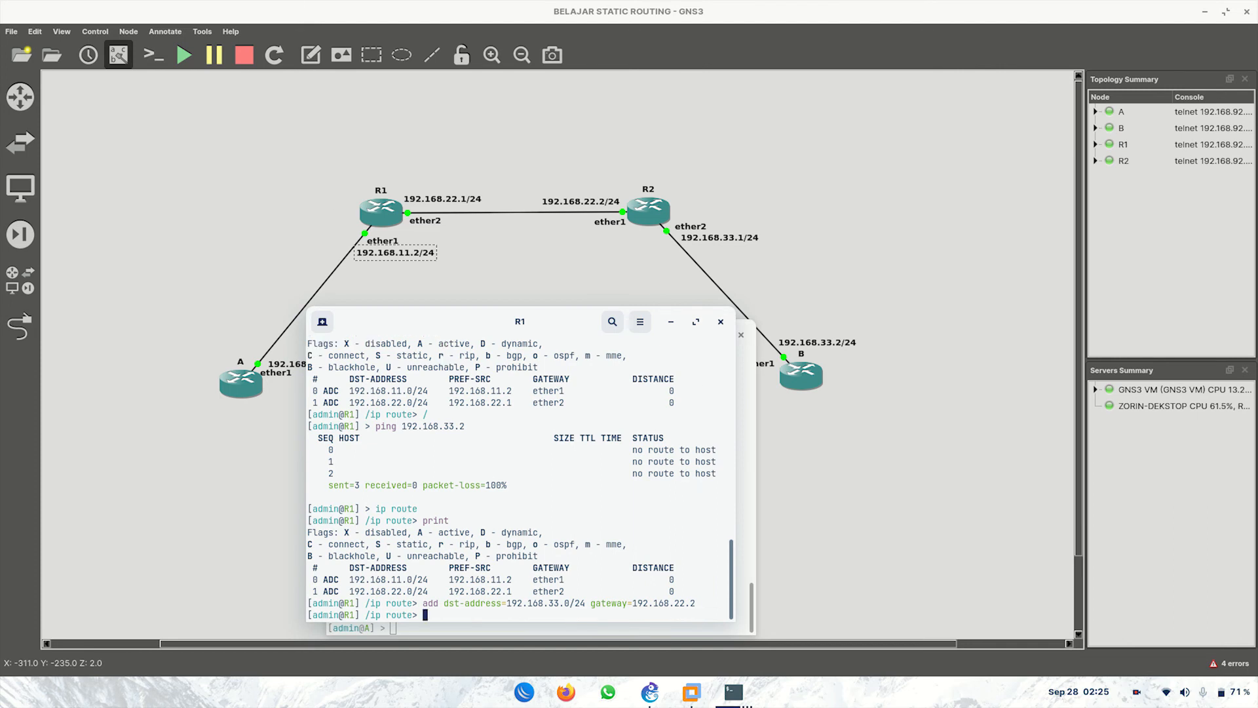
text(/)
key(Return)
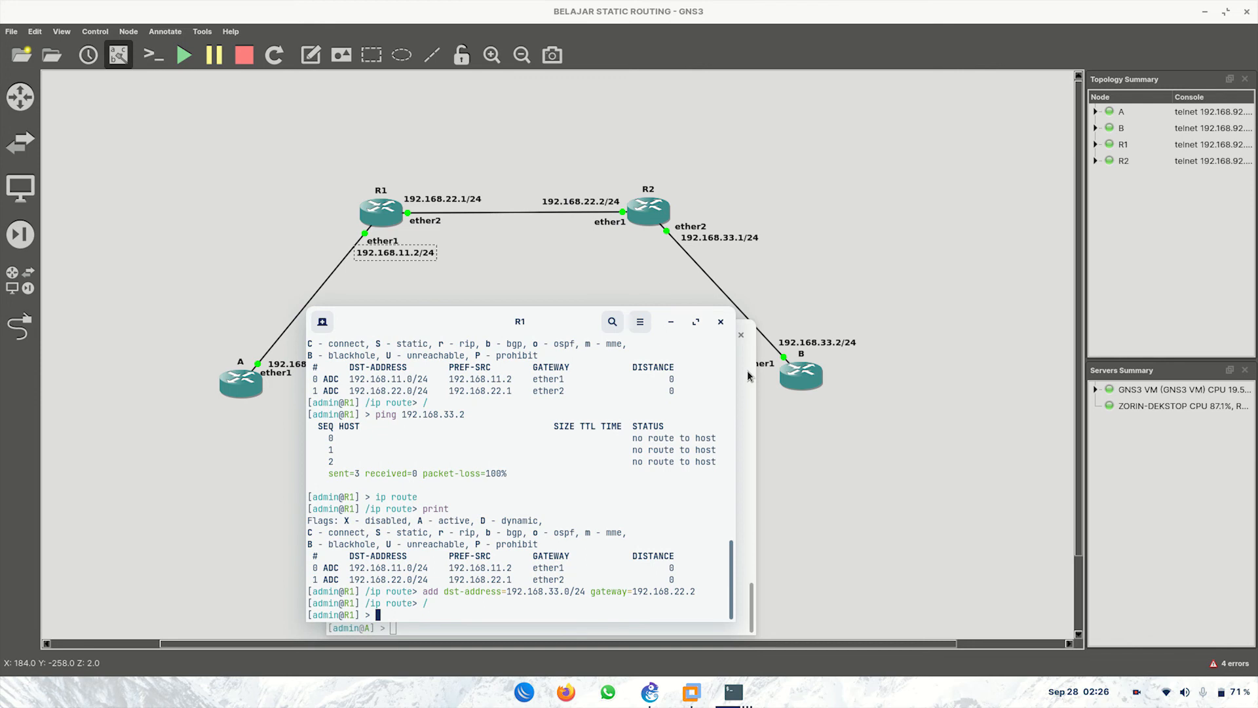
Step: Bring R2's console forward and print its routing table, highlighting the 192.168.33.0/24 route
click(734, 691)
click(842, 576)
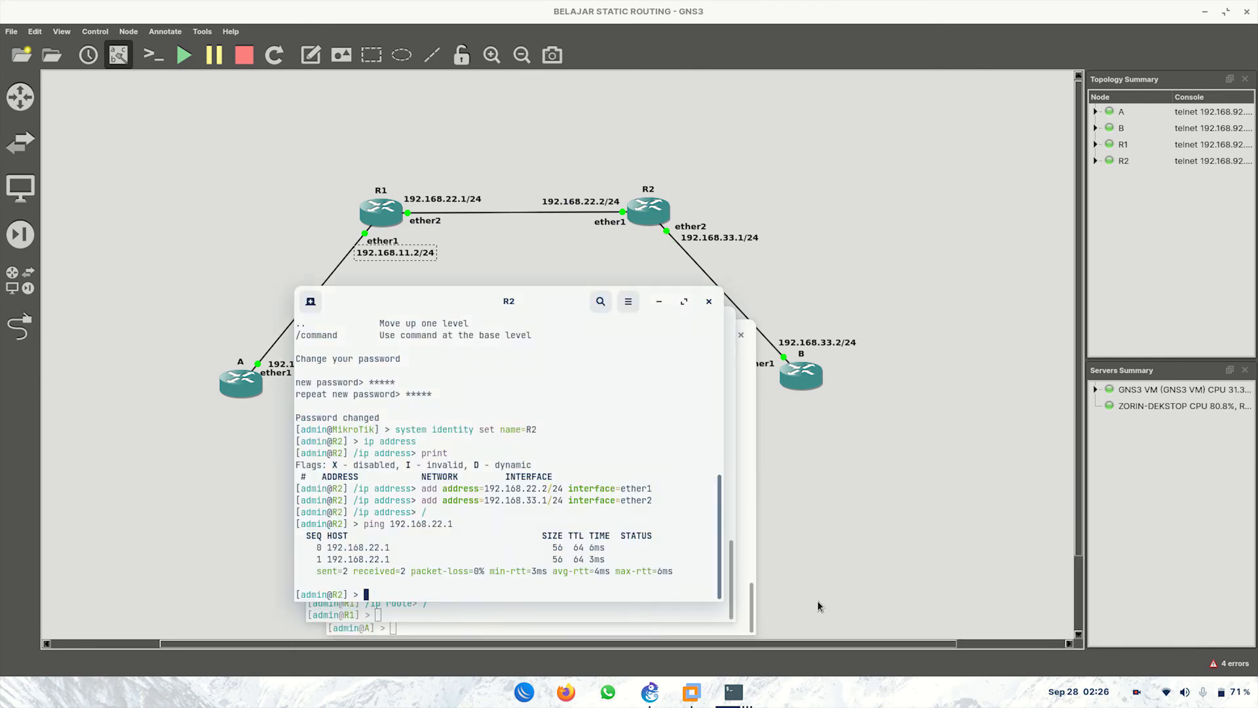
text(ip route)
key(Return)
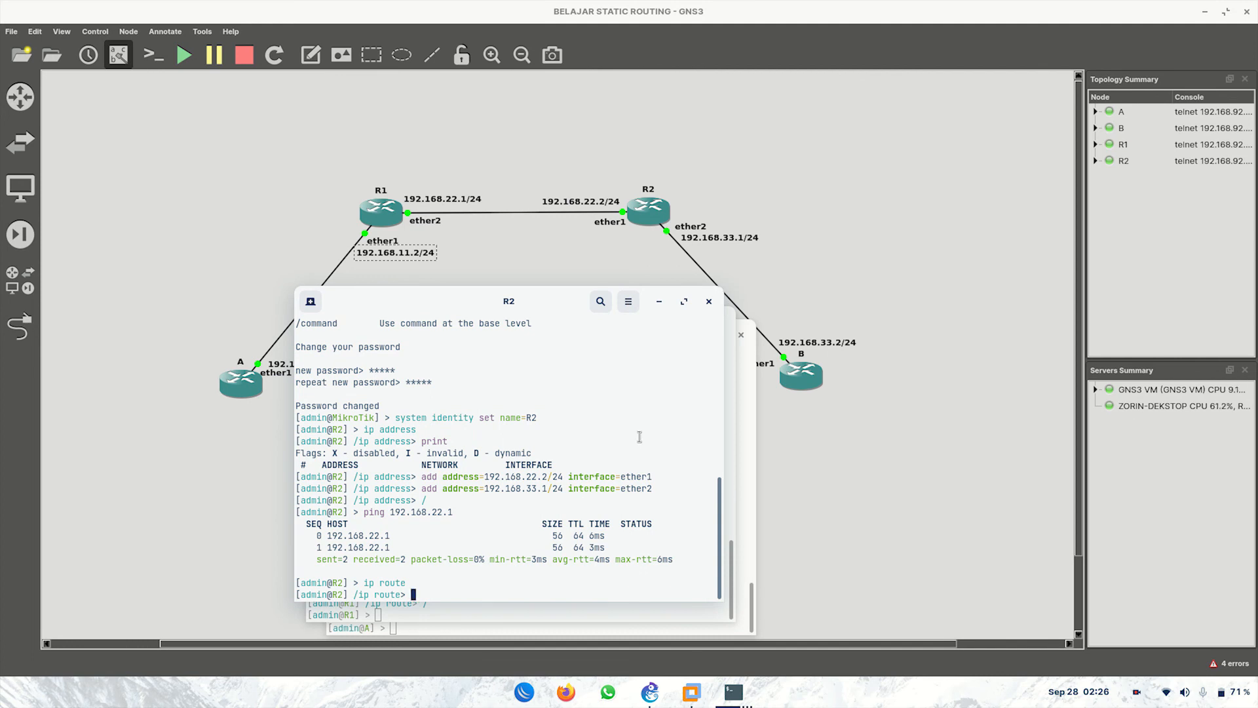
text(print)
key(Return)
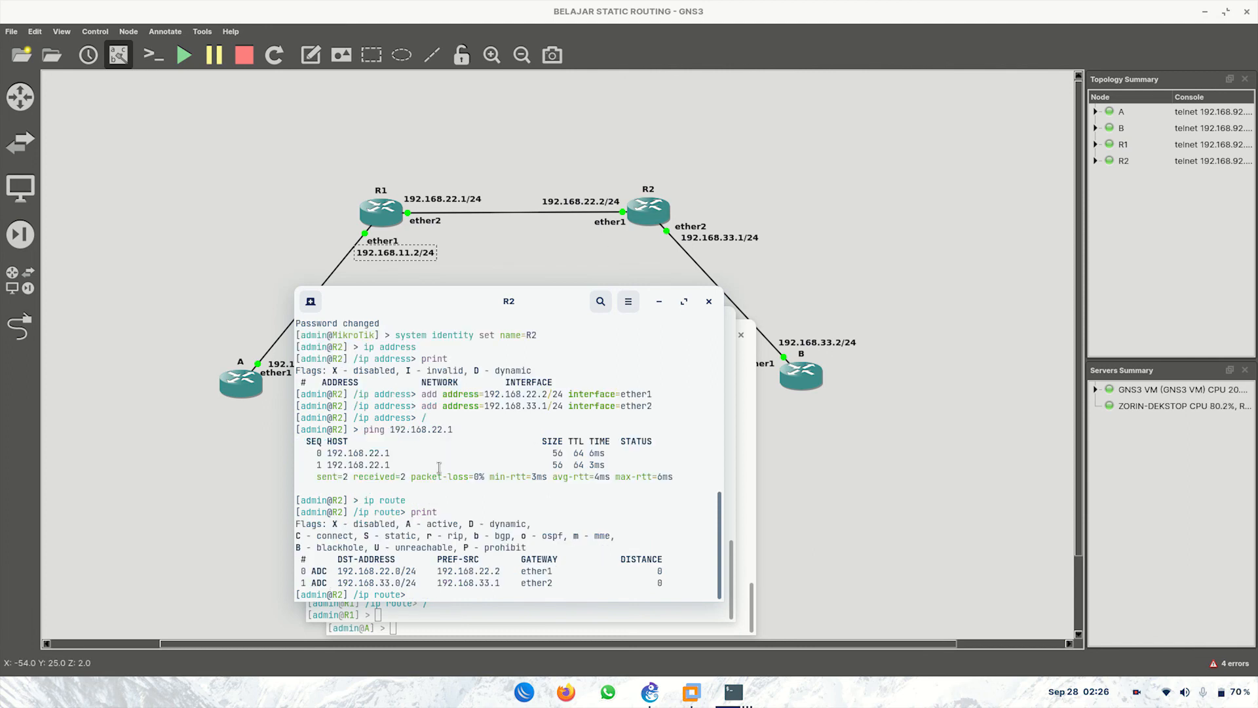
drag(337, 582, 412, 583)
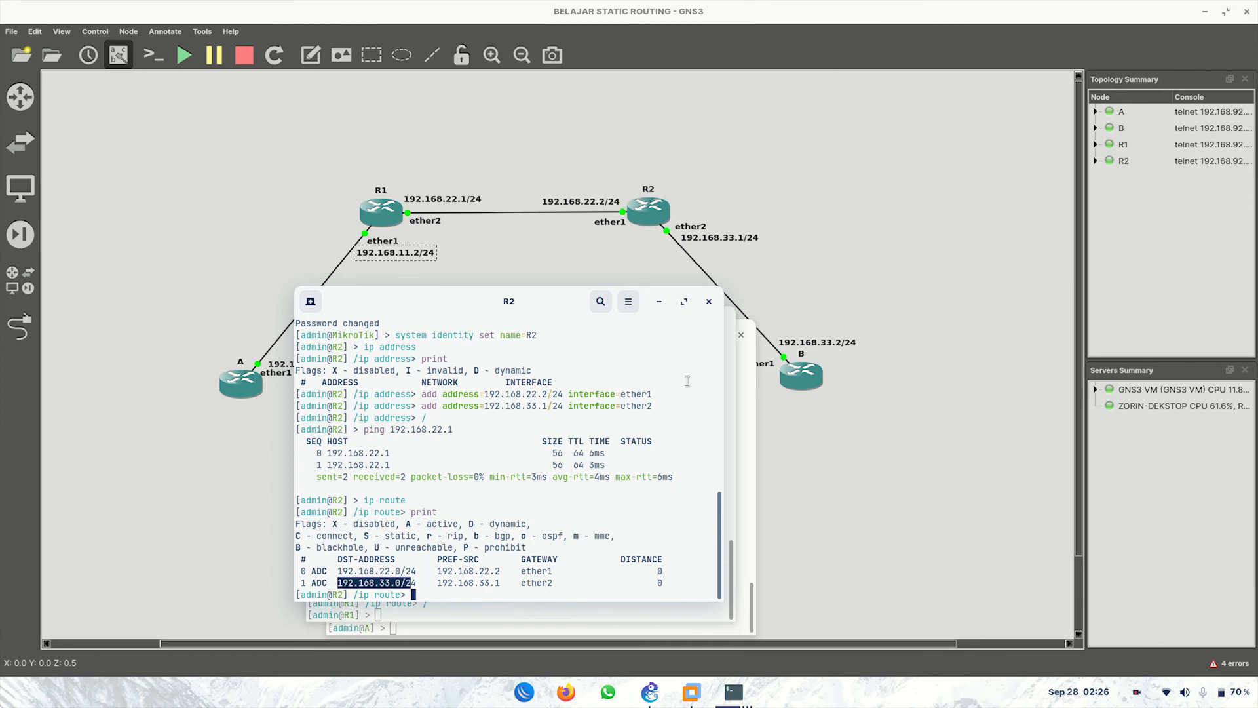
click(532, 476)
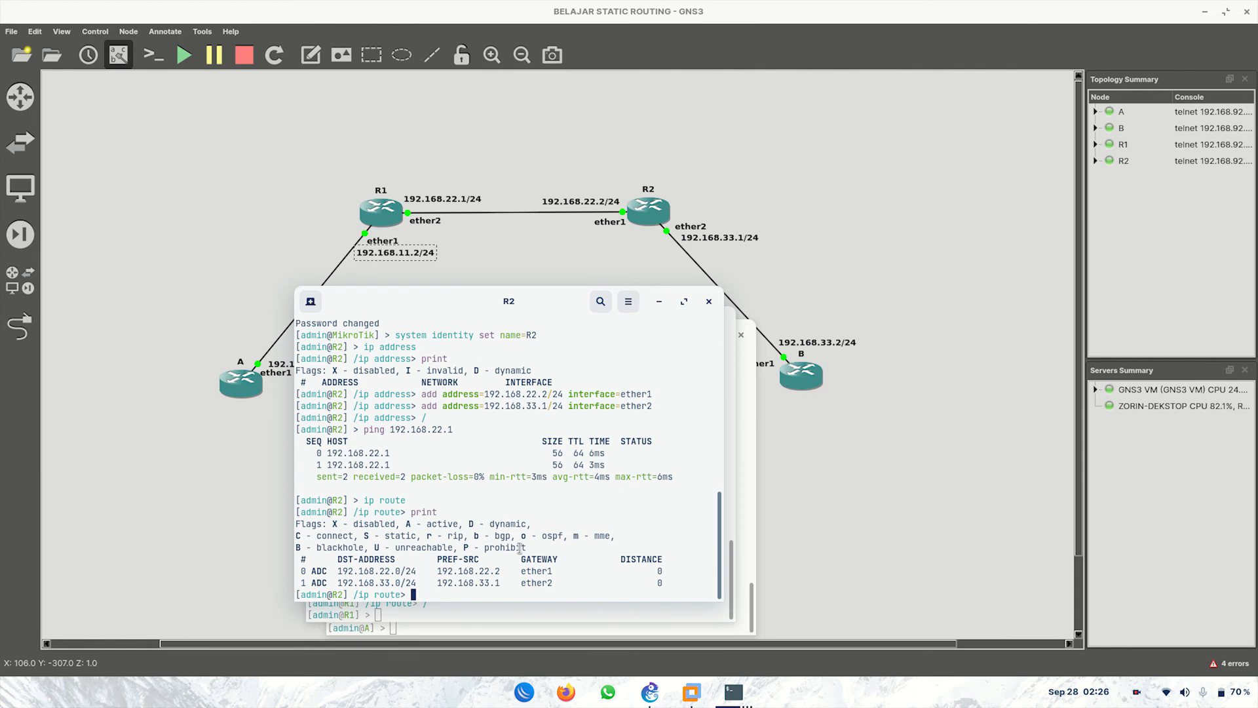
Step: From R2's root prompt, ping B at 192.168.33.2 and stop after two replies
text(/)
key(Return)
text(ping )
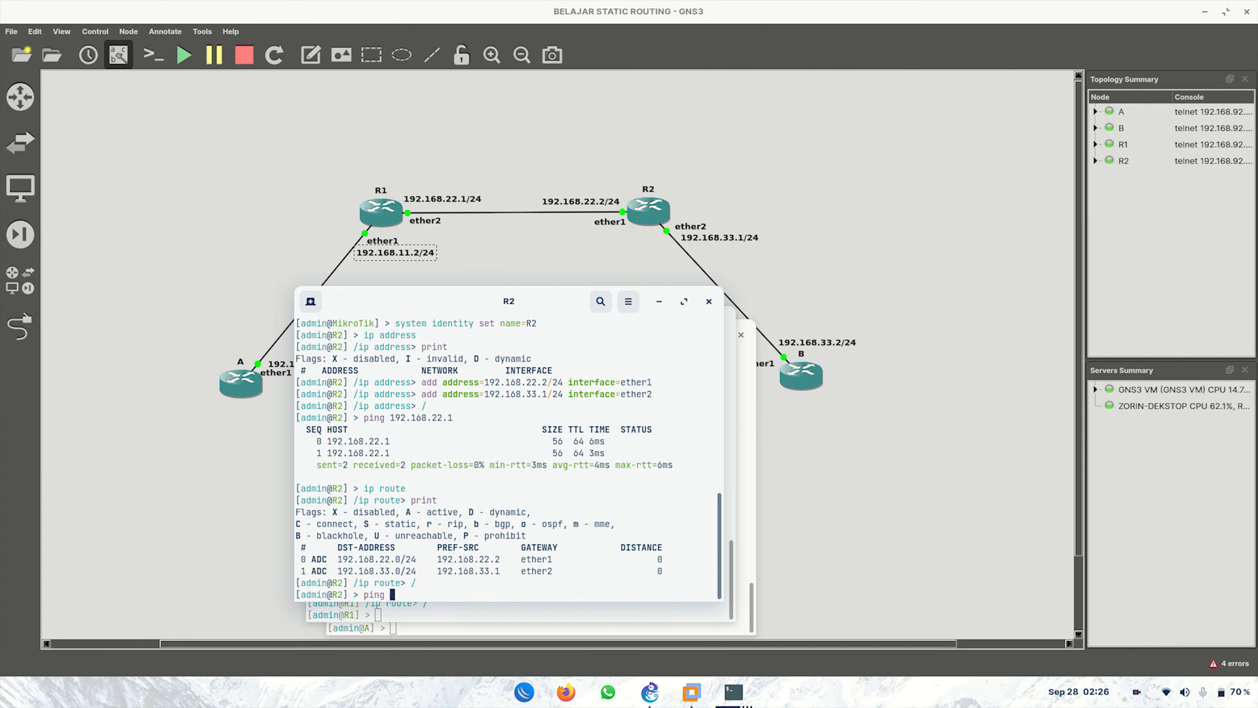
text(192.168.33.2)
key(Return)
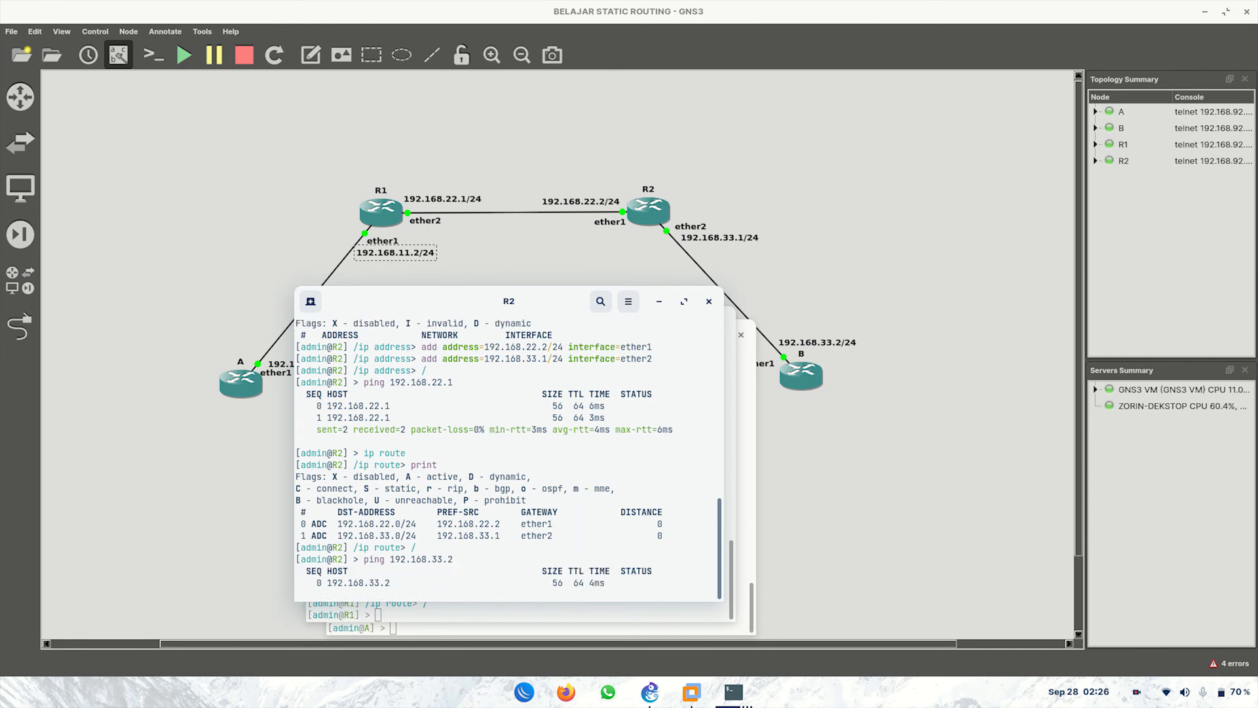
key(ctrl+c)
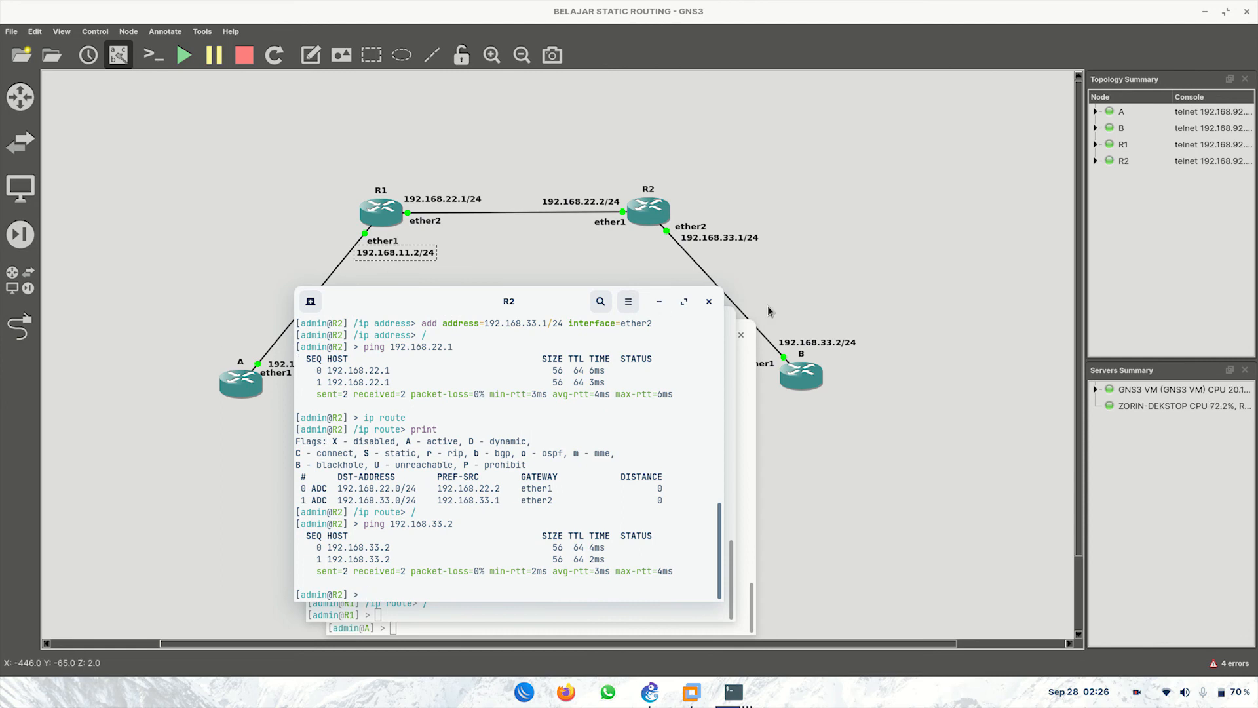
Step: Move the R2 and R1 consoles aside and start typing 'ping 192.168.33.2' in A's console
drag(555, 303, 932, 350)
drag(564, 323, 842, 247)
click(461, 352)
text(ping 192)
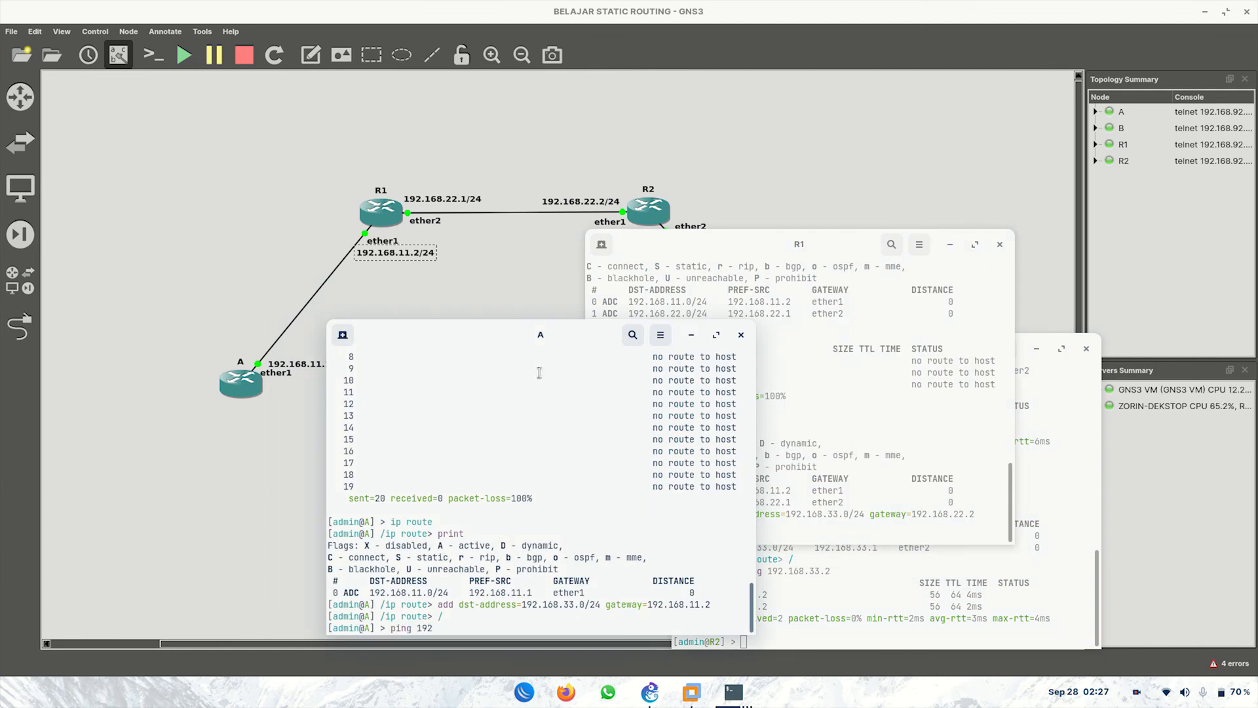
text(.168.33.2)
Step: Run A's ping to 192.168.33.2, which times out, then minimize A's console to reveal the topology
key(Return)
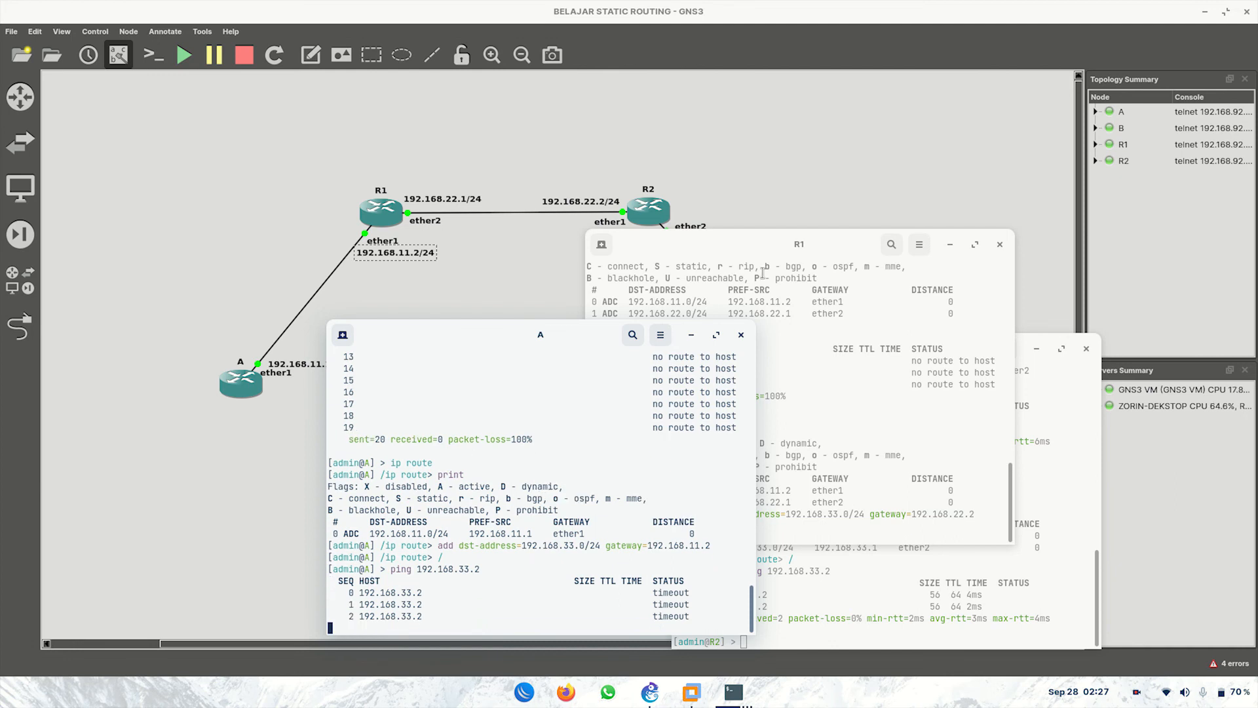
click(1032, 268)
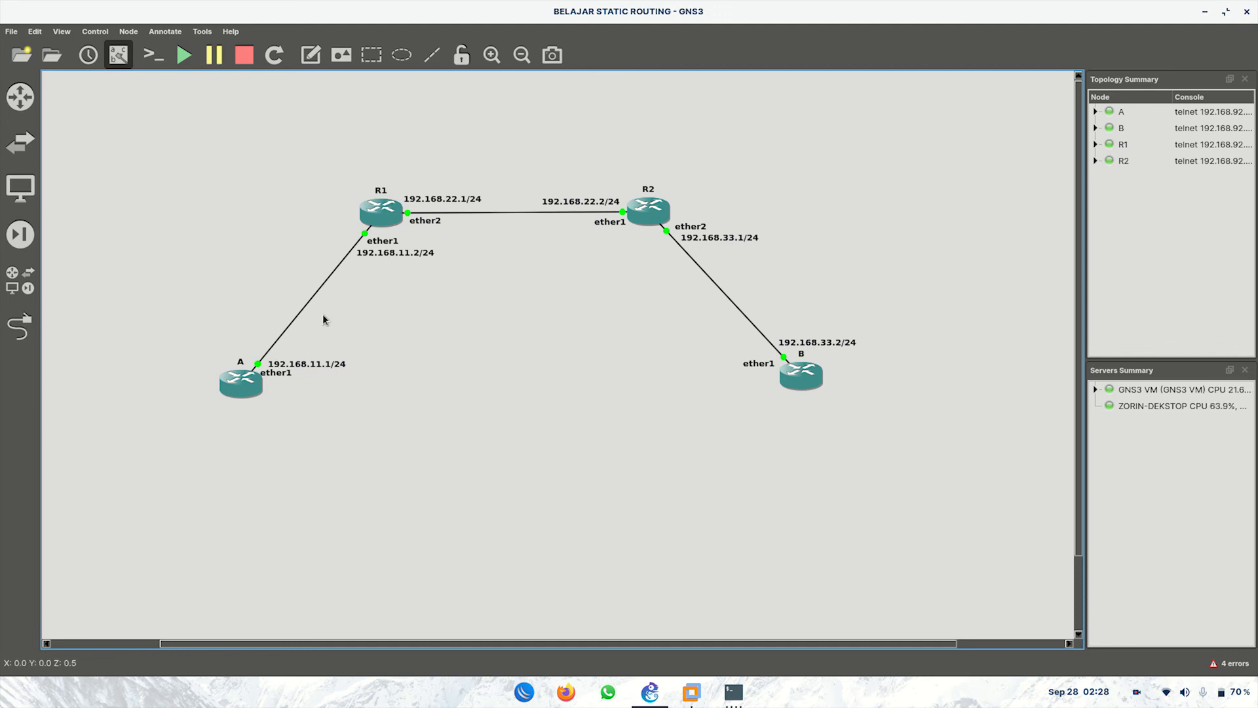
mouse_move(734, 692)
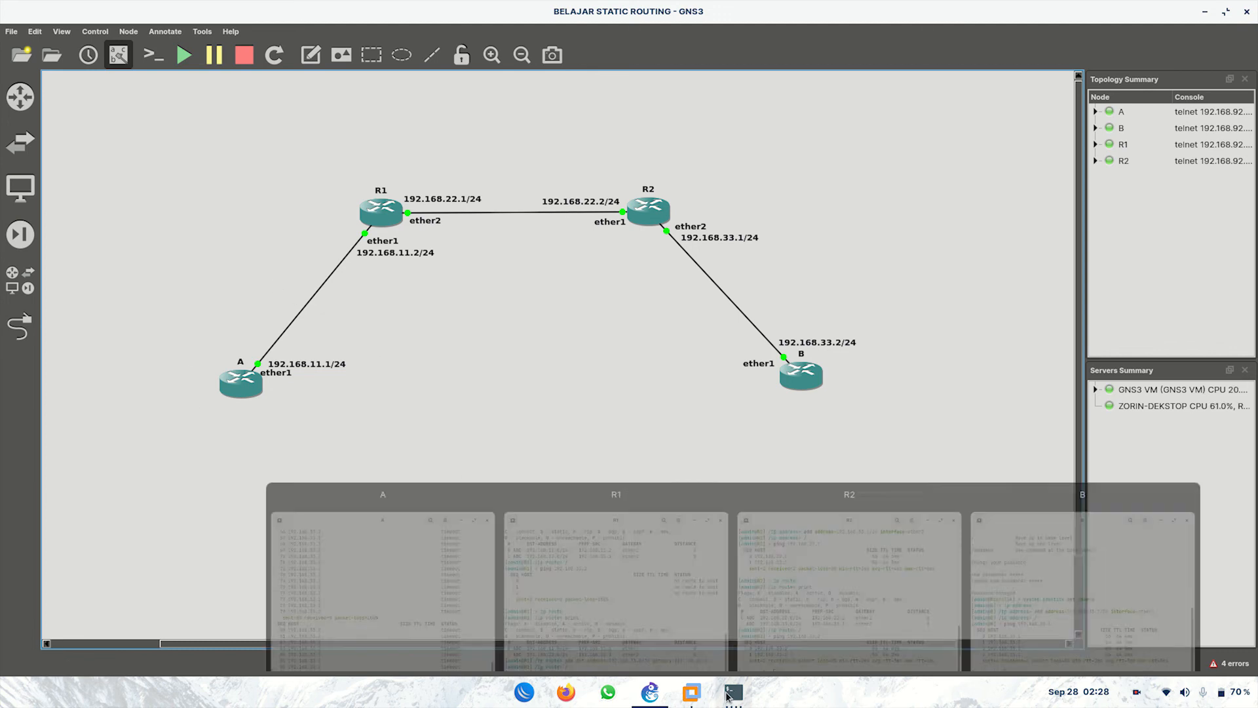
click(461, 627)
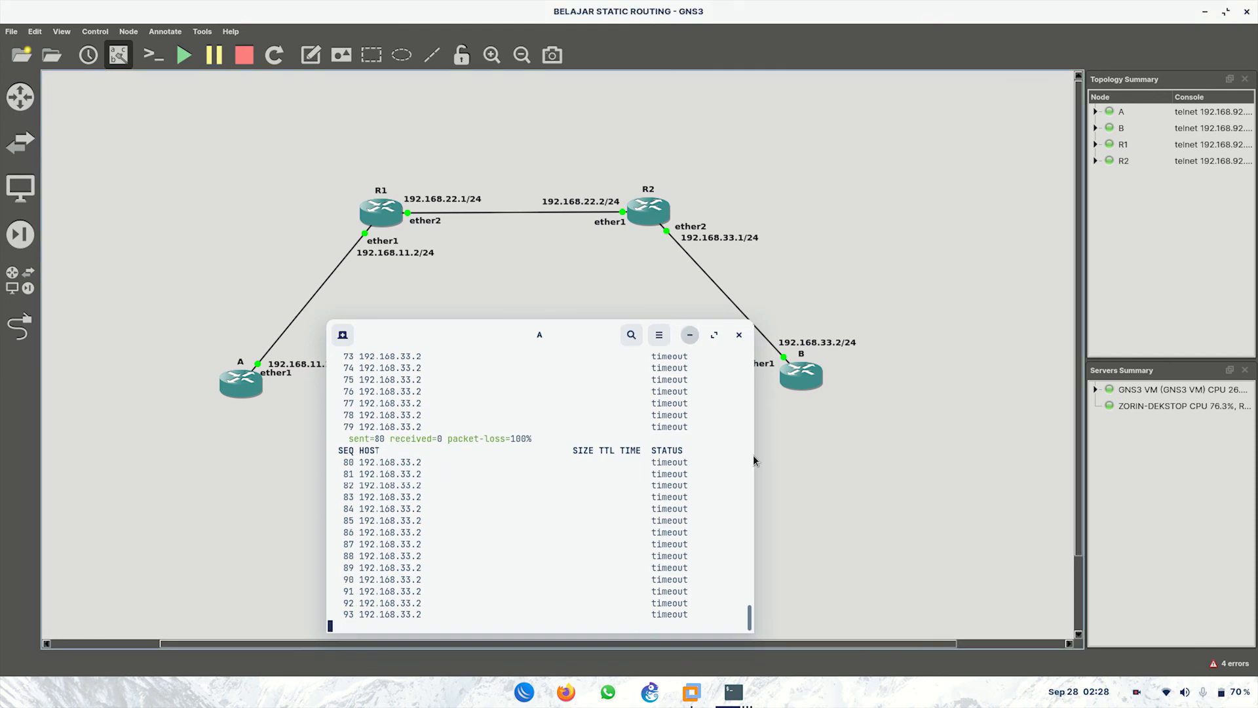
click(693, 336)
click(724, 690)
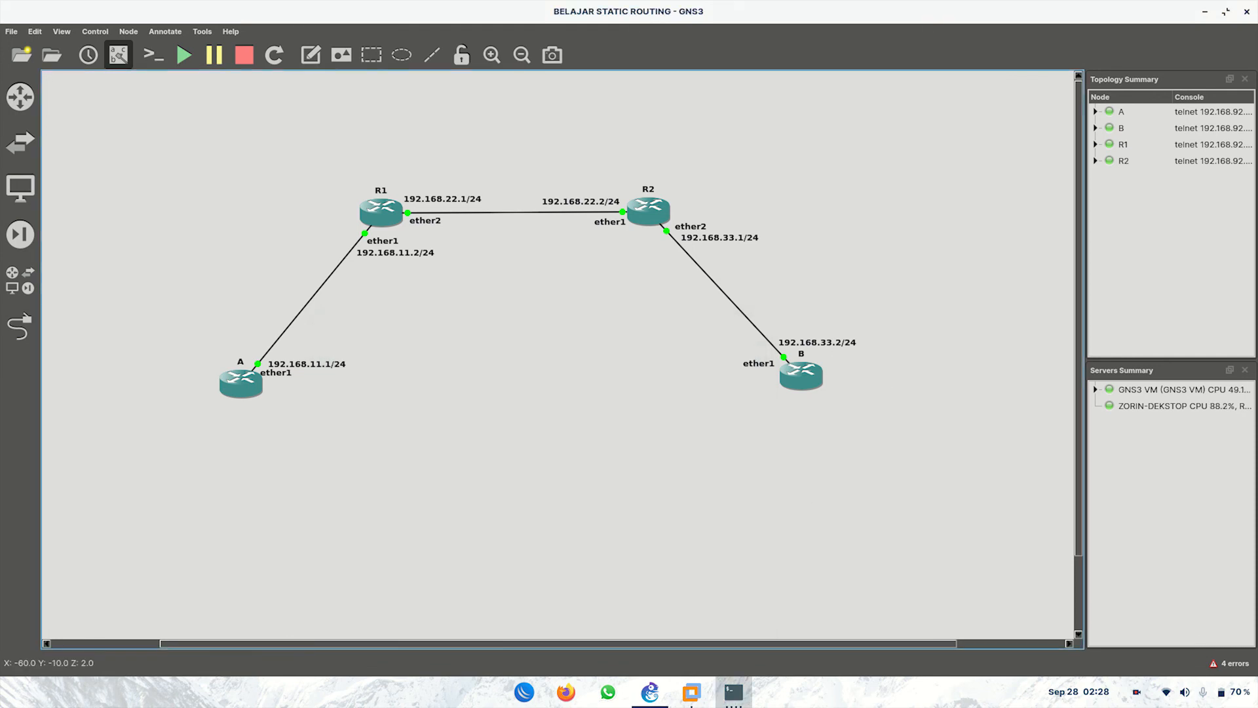
Step: Open router B's console and print its current routing table under ip route
click(1060, 580)
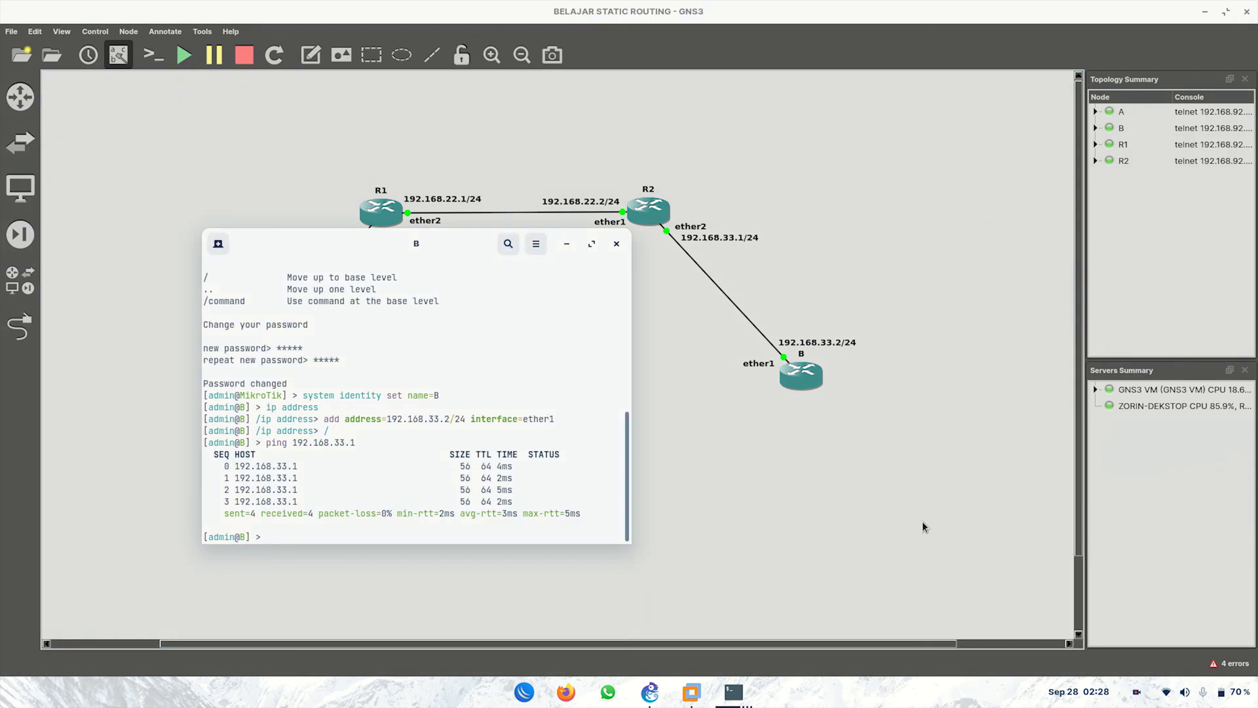
text(ip route)
key(Return)
text(print)
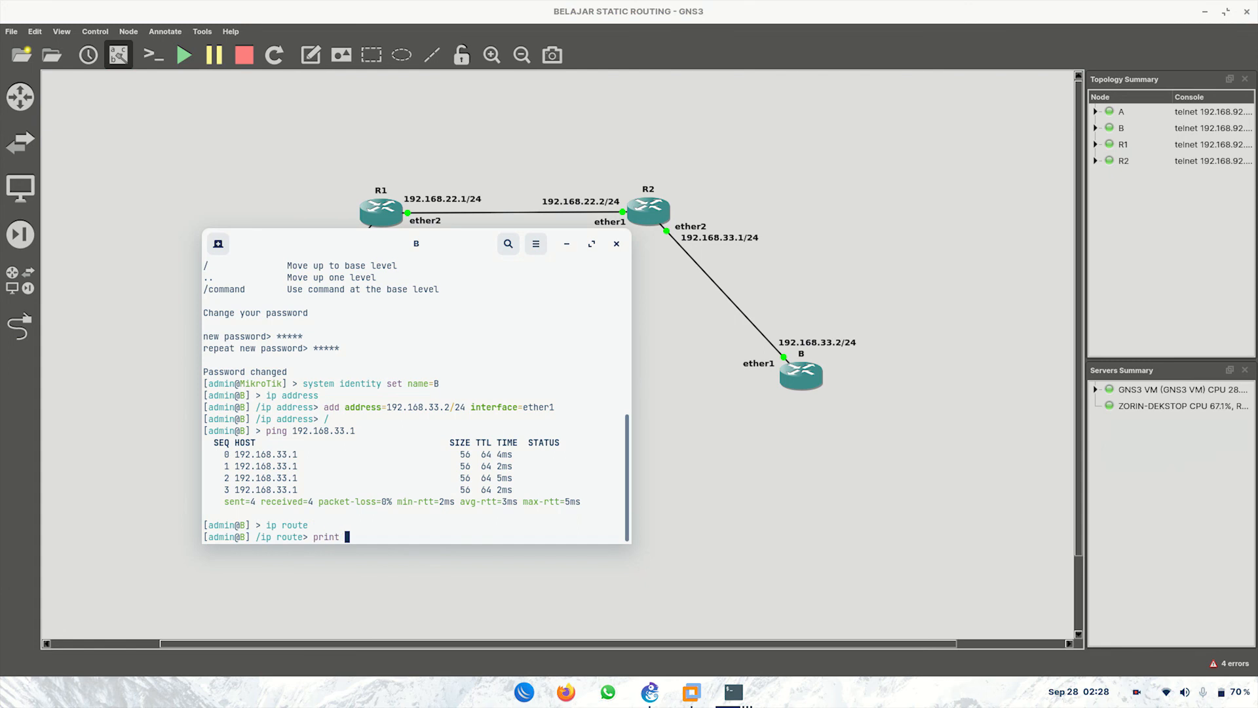
key(Return)
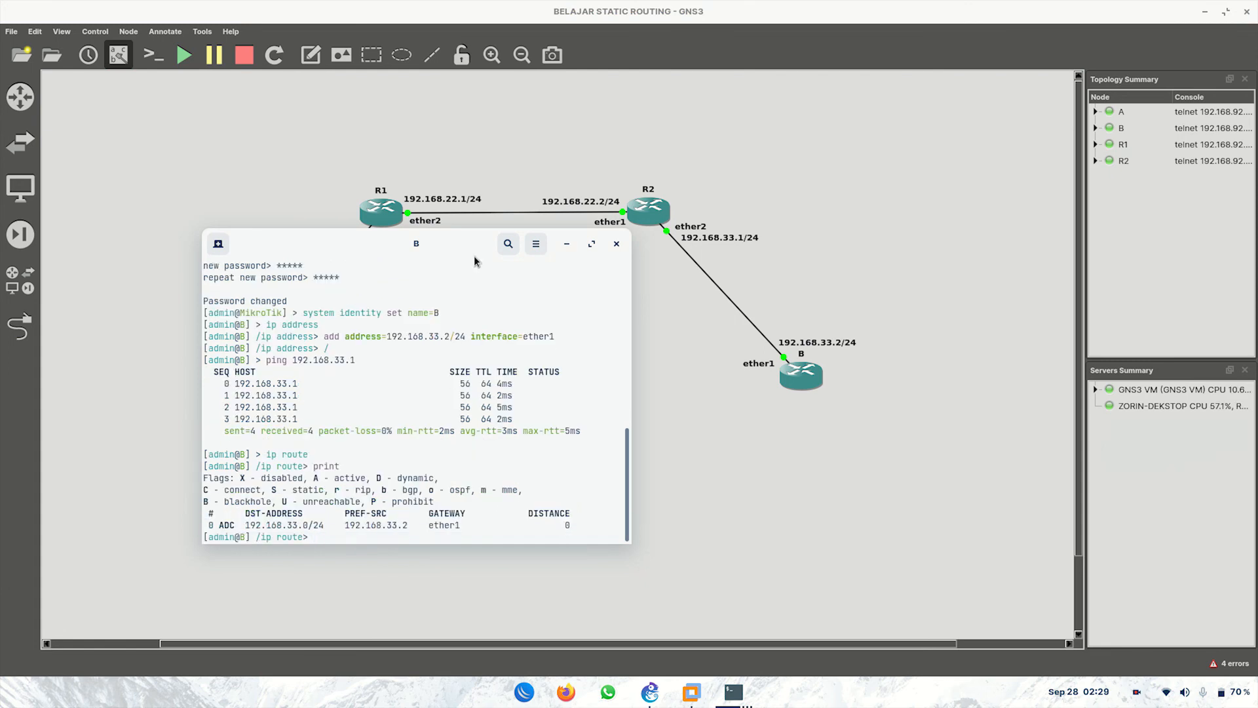
drag(463, 247, 533, 277)
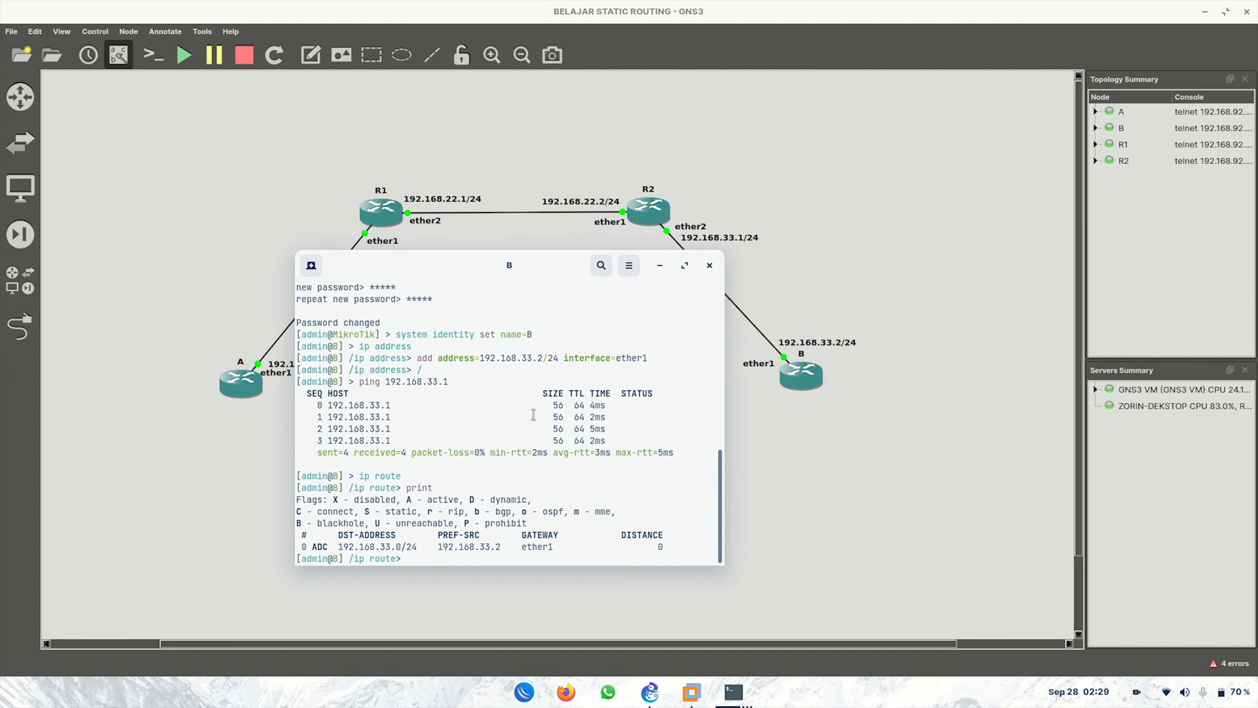
Step: Add B's route to 192.168.11.0/24 via gateway 192.168.33.1 and return to the root prompt
text(add dst-address=)
drag(536, 261, 590, 369)
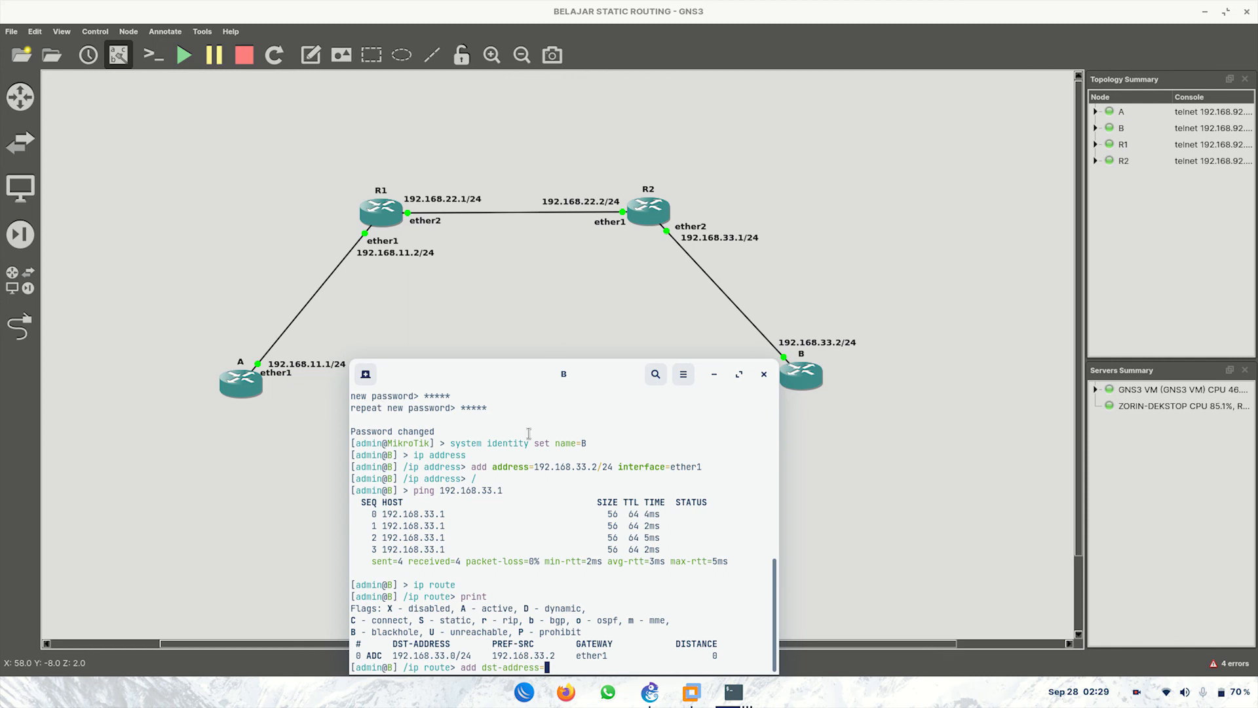
text(192.)
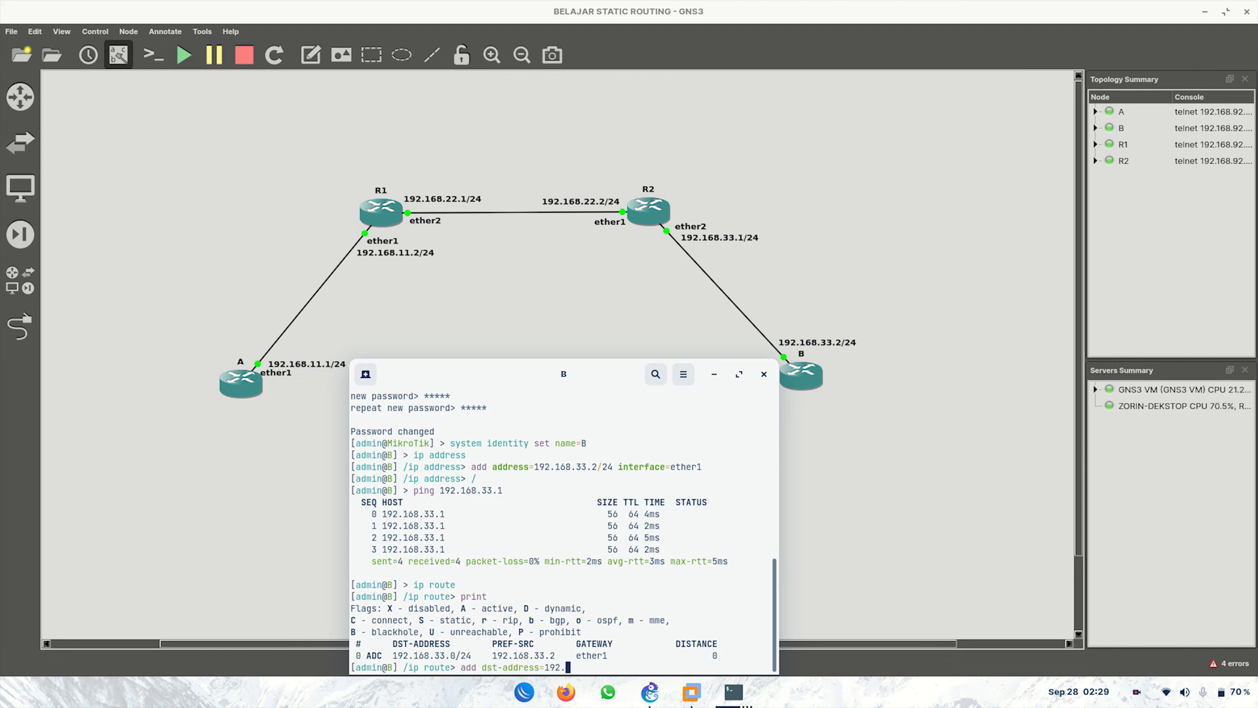
text(168.11.0/24 gateway=)
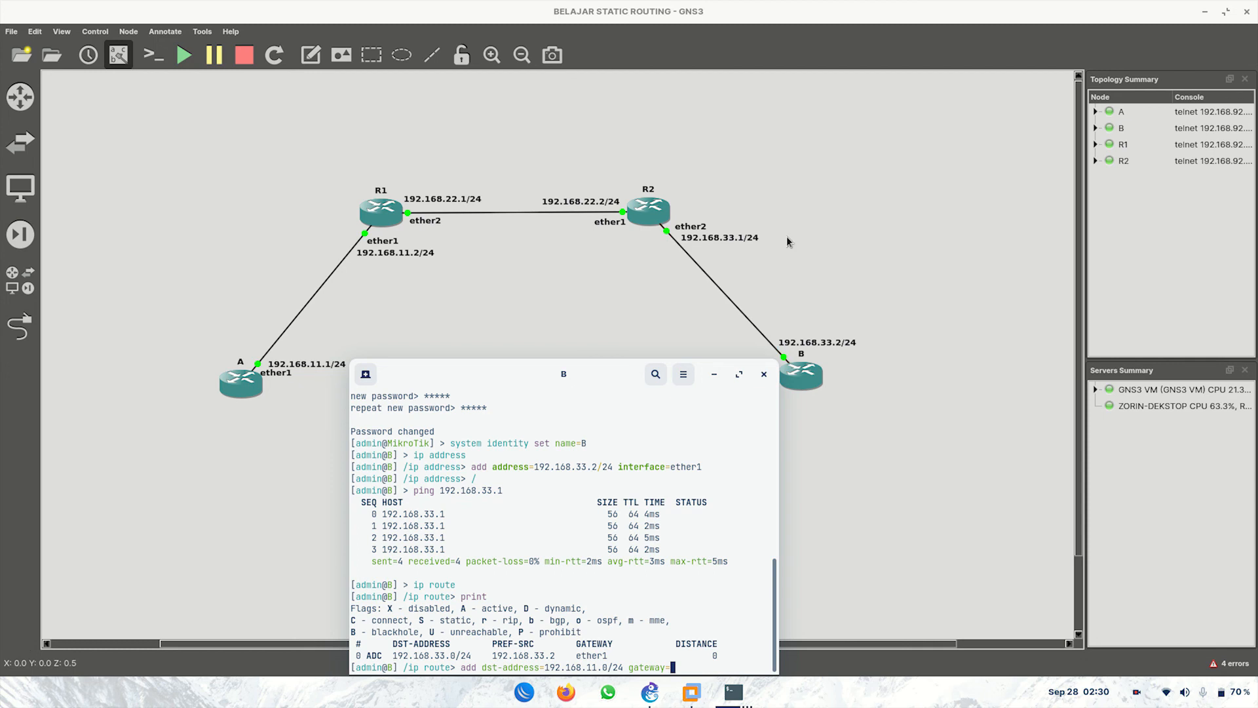
text(192.168.33.1)
key(Return)
text(/)
key(Return)
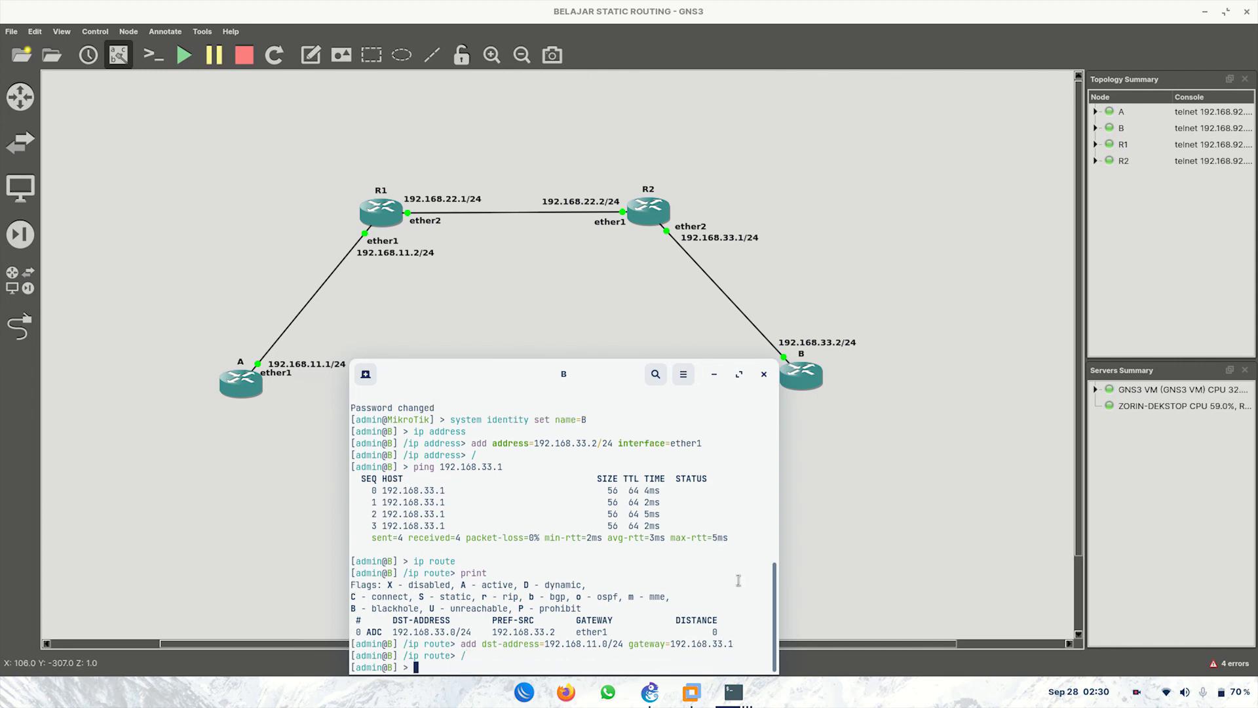
Step: Bring R2's console forward and print its routing table under ip route
mouse_move(743, 700)
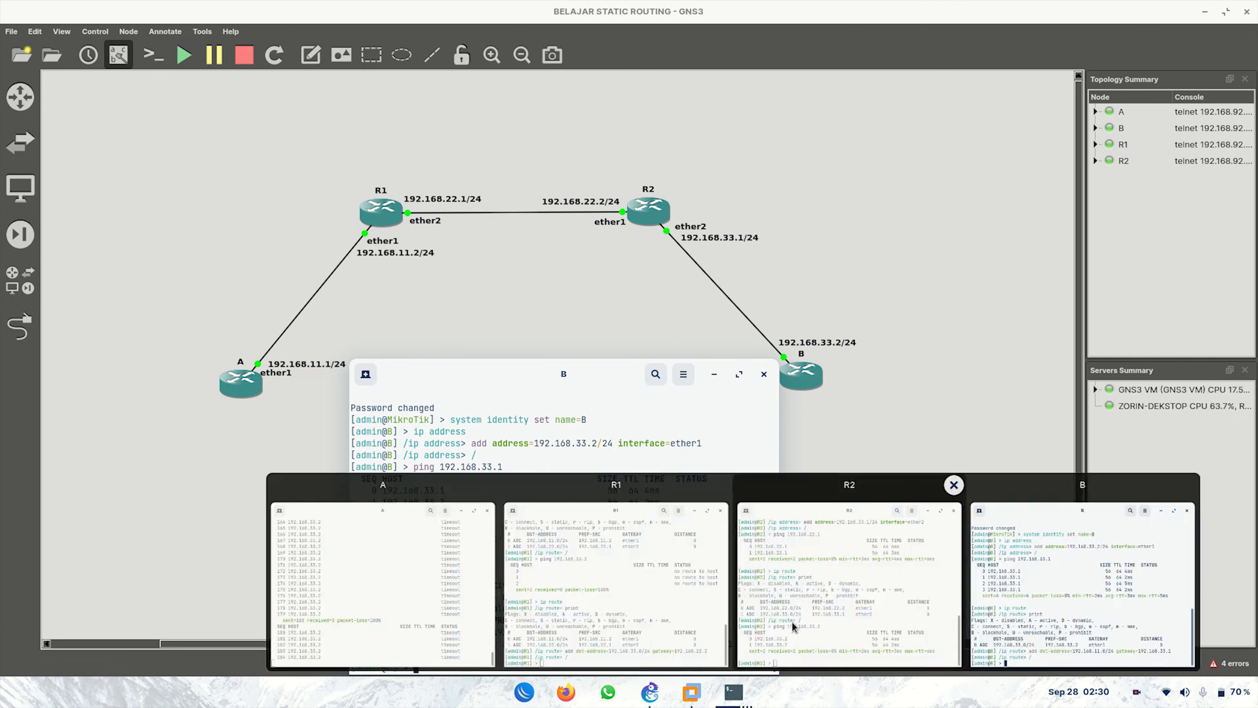
click(832, 585)
text(ip route)
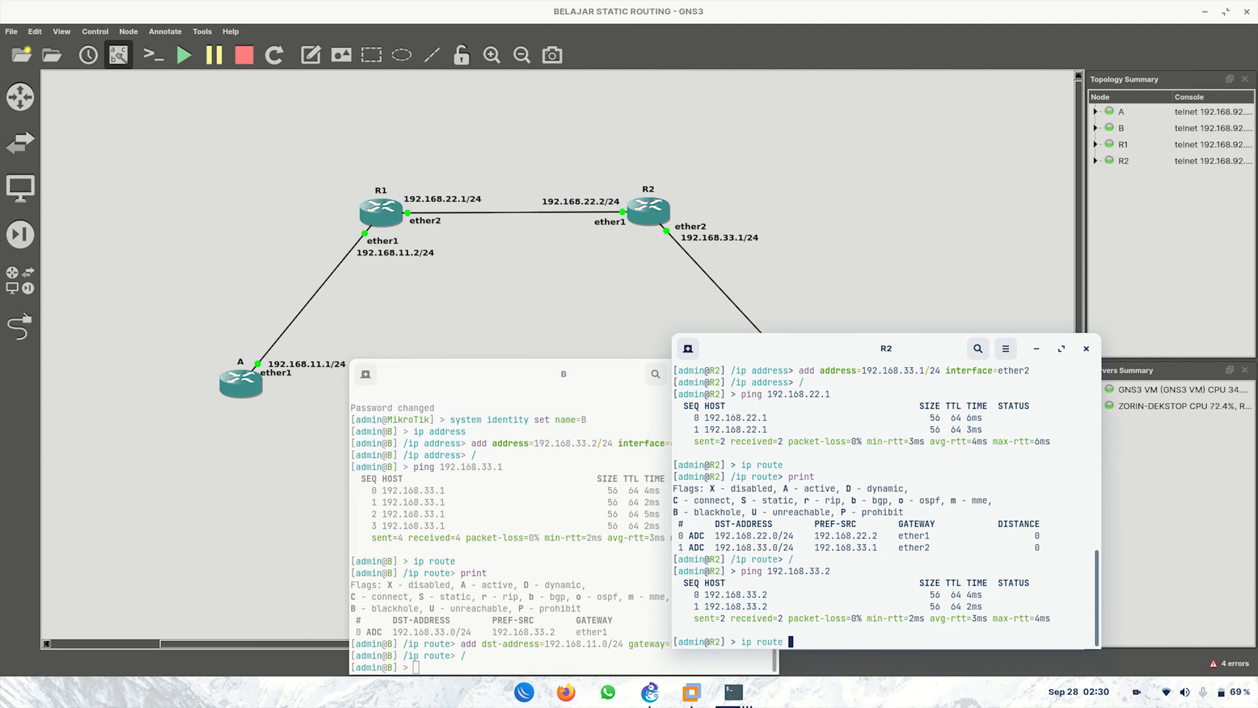
key(Return)
text(print)
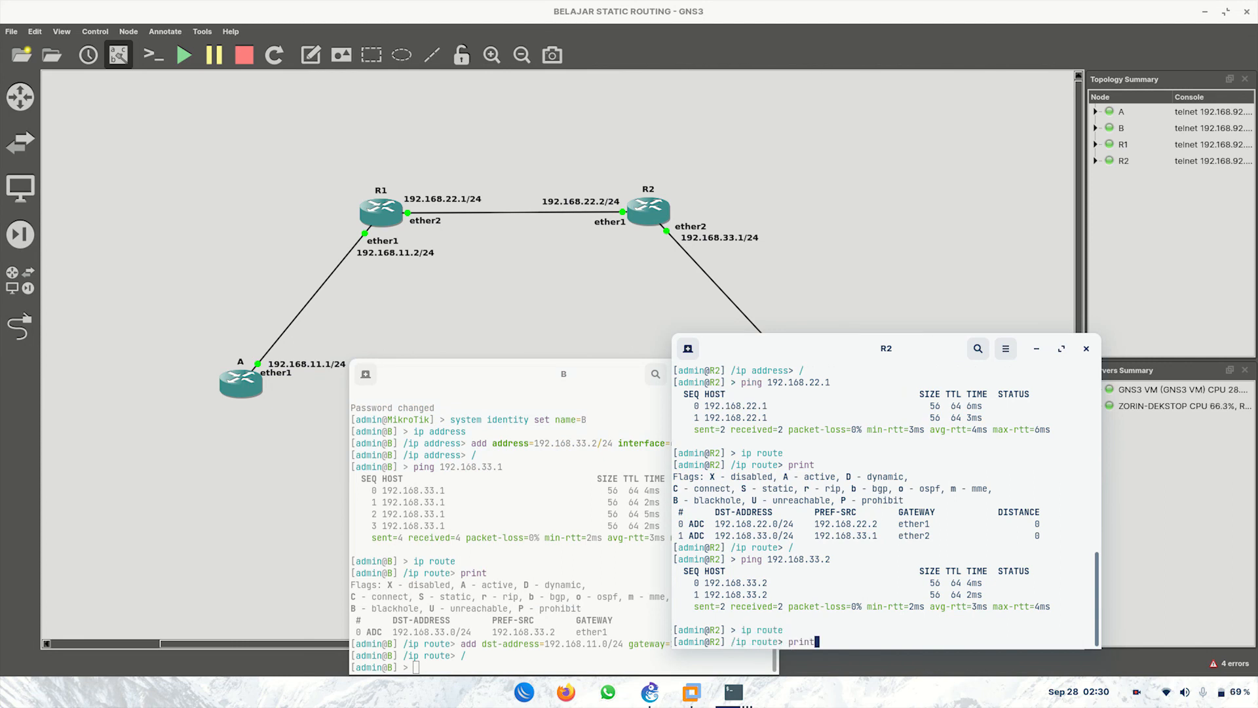
key(Return)
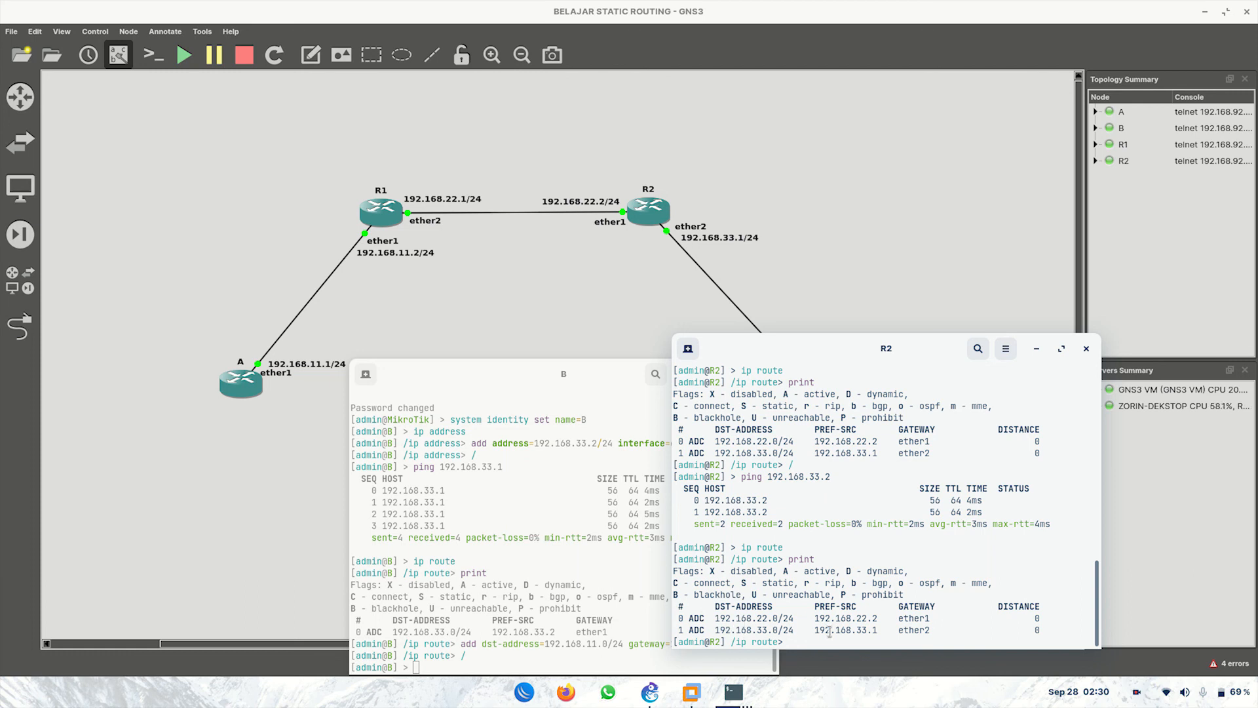
Step: Add R2's route to 192.168.11.0/24 via gateway 192.168.22.1 and return to the root prompt
text(add dst-address=192.168)
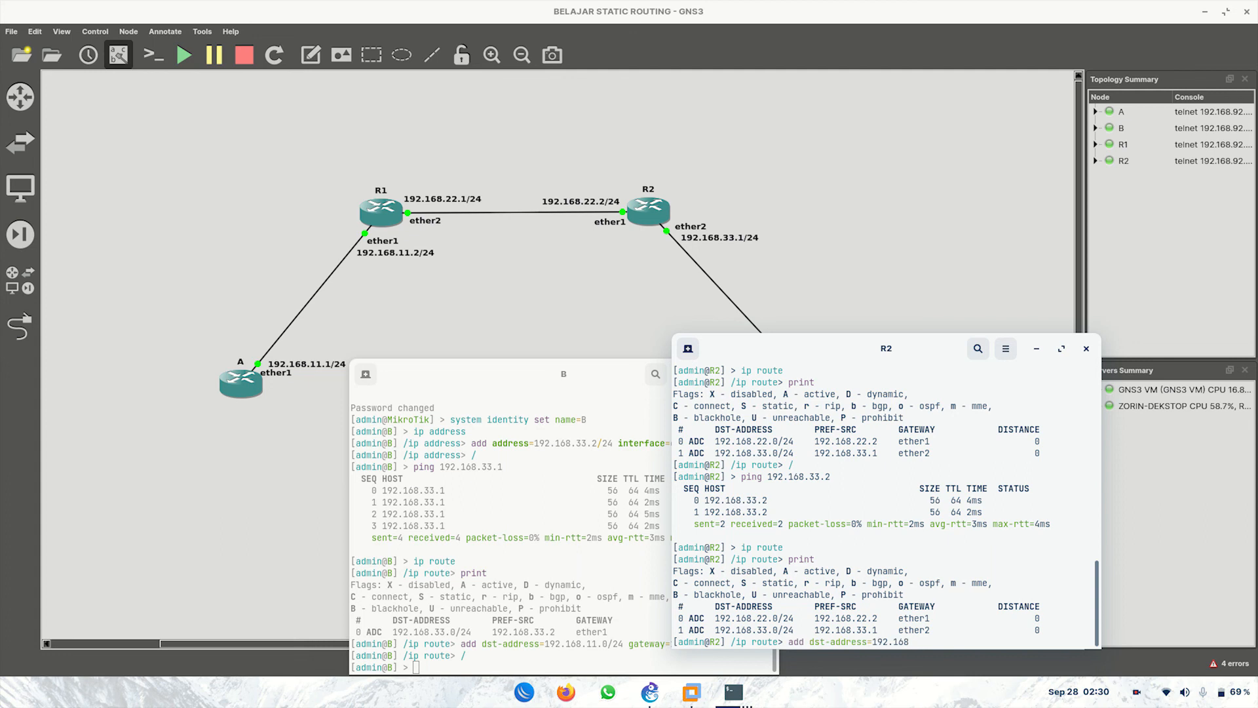
text(.11.0/24 gateway=192.168.)
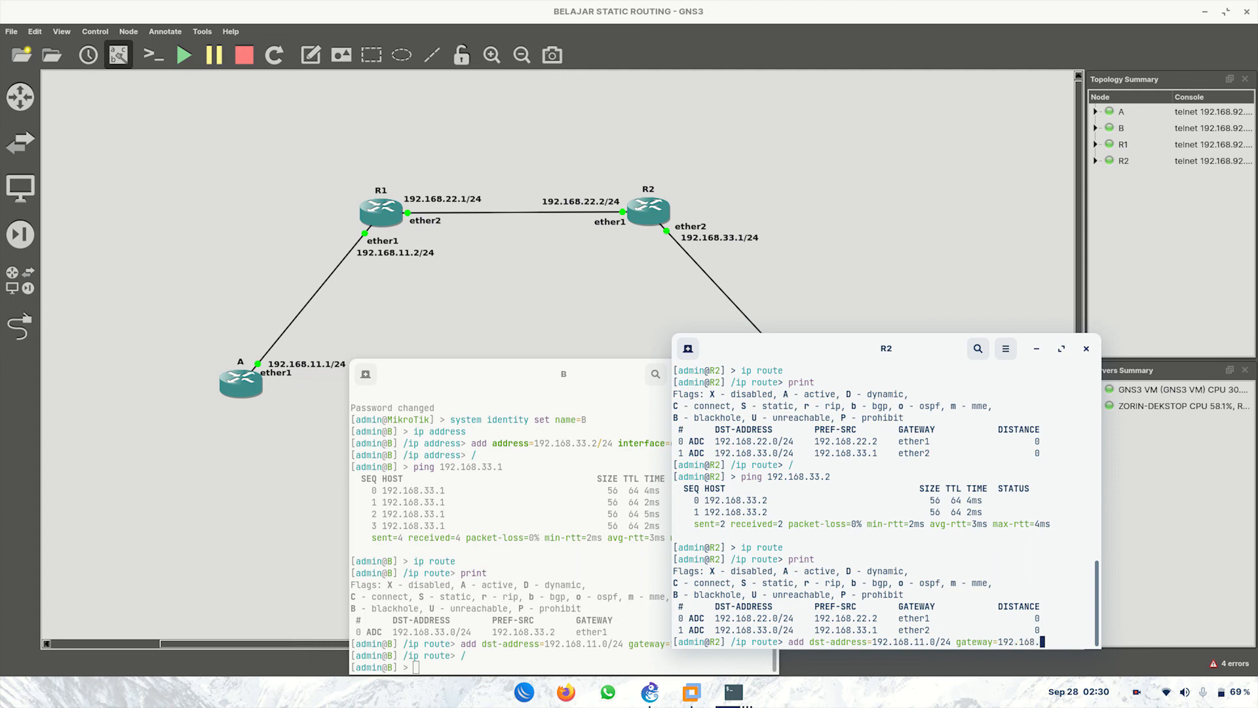
text(22.1)
key(Return)
text(/ip route>)
key(Return)
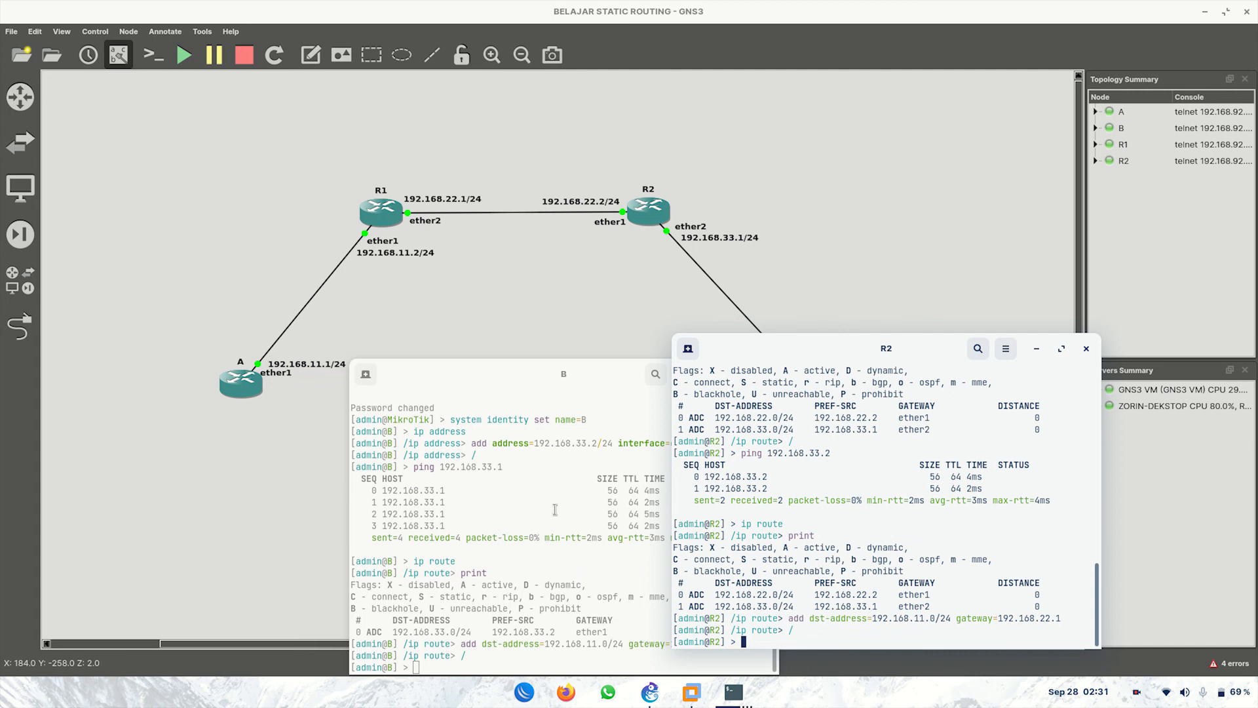
click(714, 656)
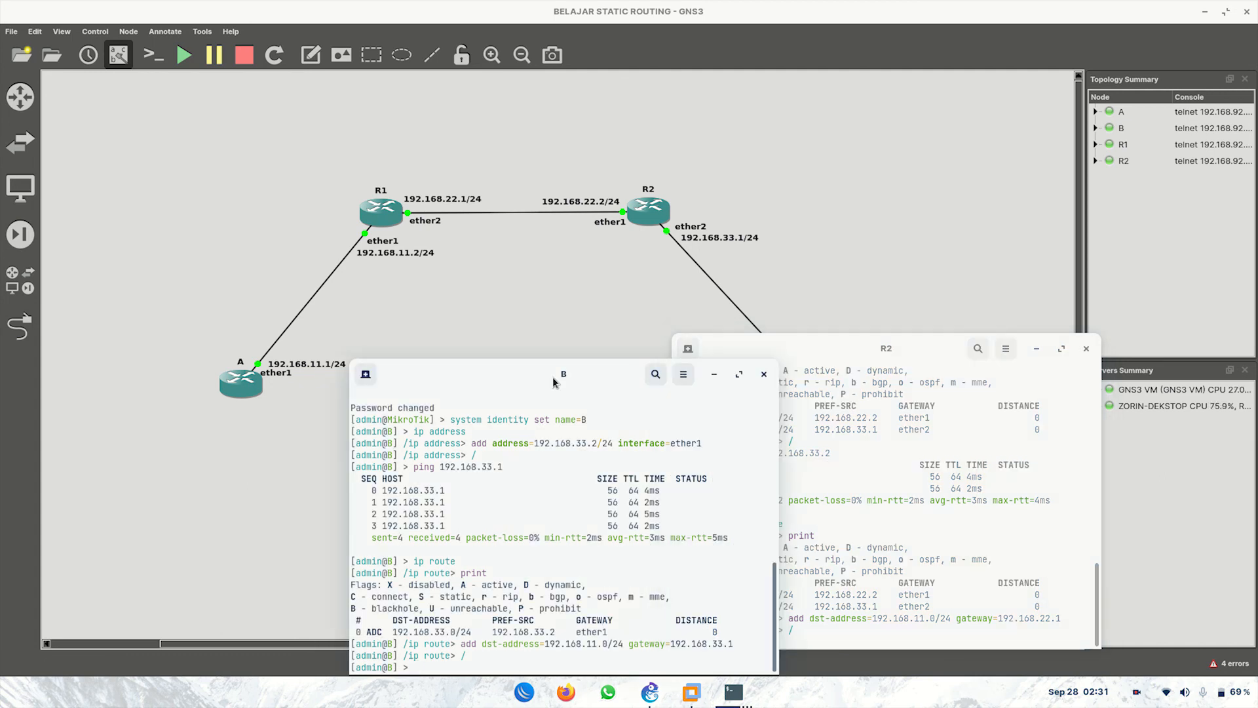
Step: Ping A at 192.168.11.1 from B with 0% loss, then minimize the R2 and B consoles
drag(547, 372, 980, 258)
click(1041, 352)
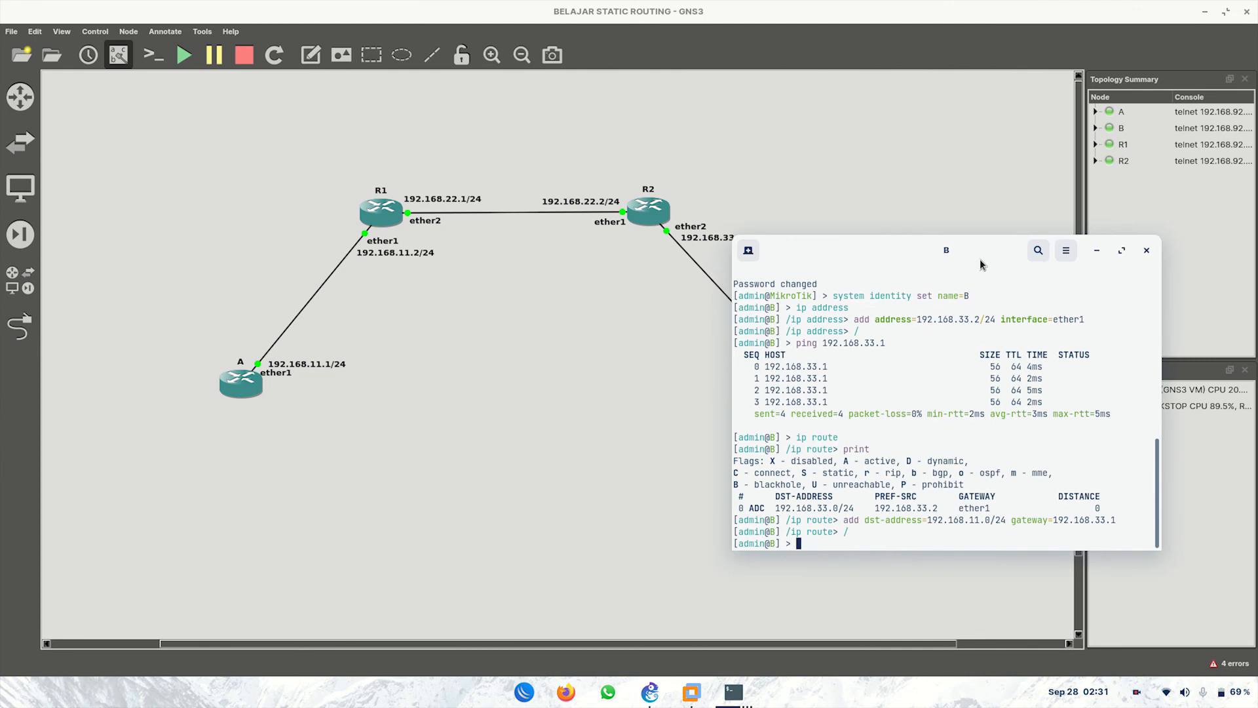
text(ping 192.168.11.1)
key(Return)
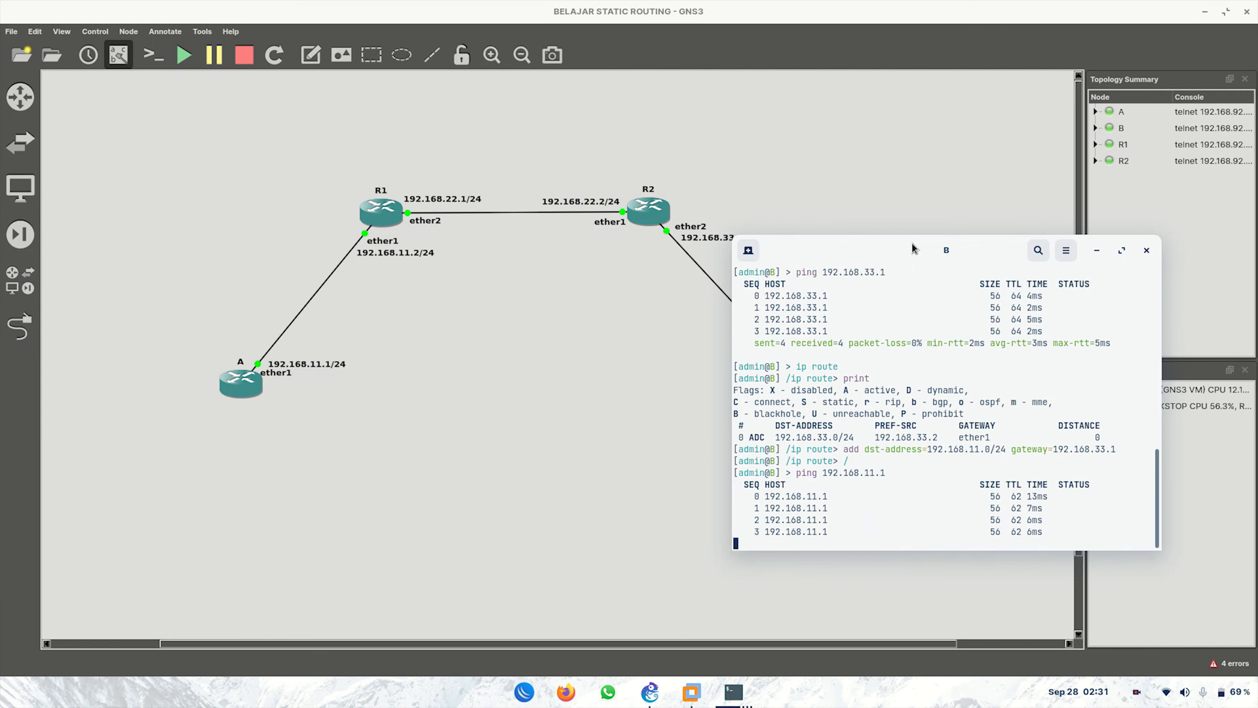
drag(910, 244, 814, 400)
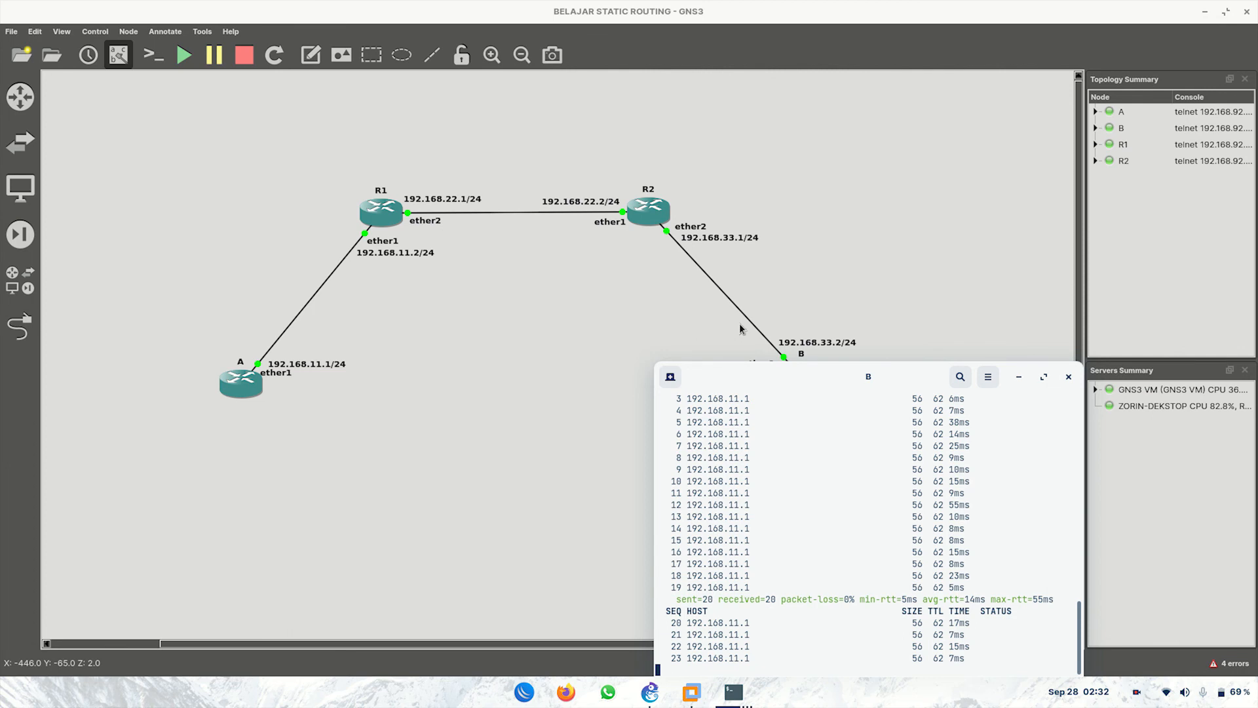
click(1019, 377)
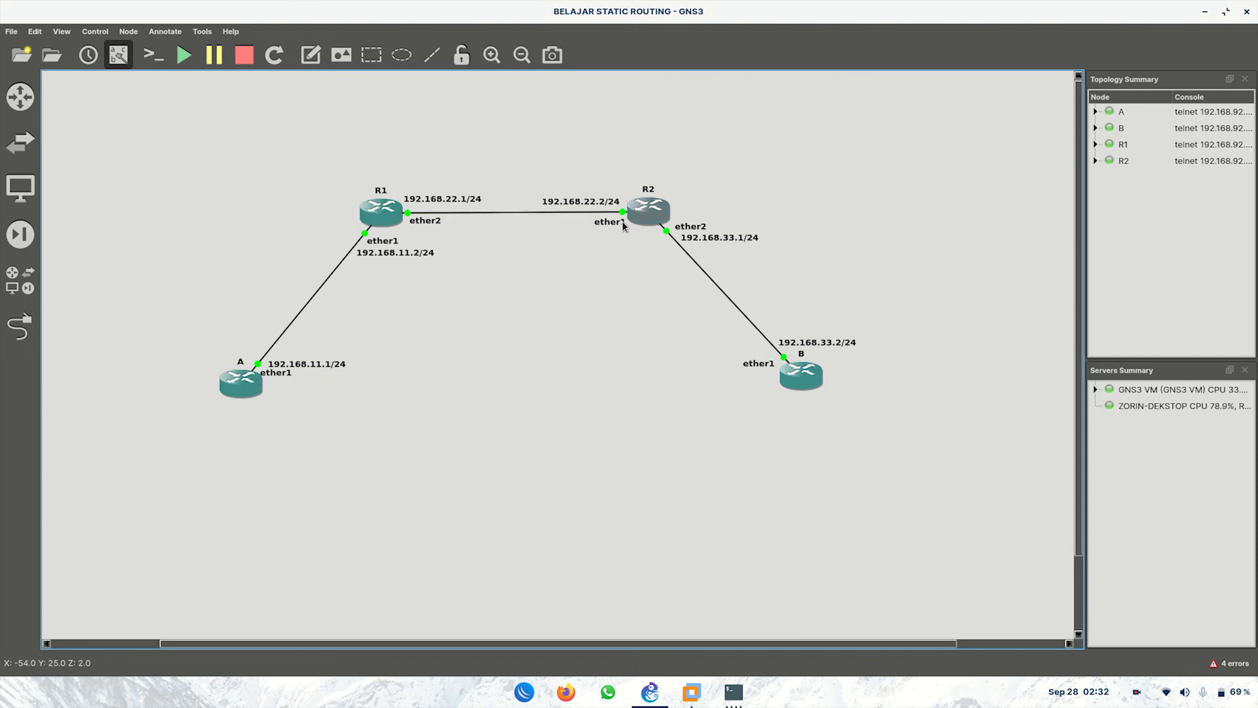
mouse_move(650, 253)
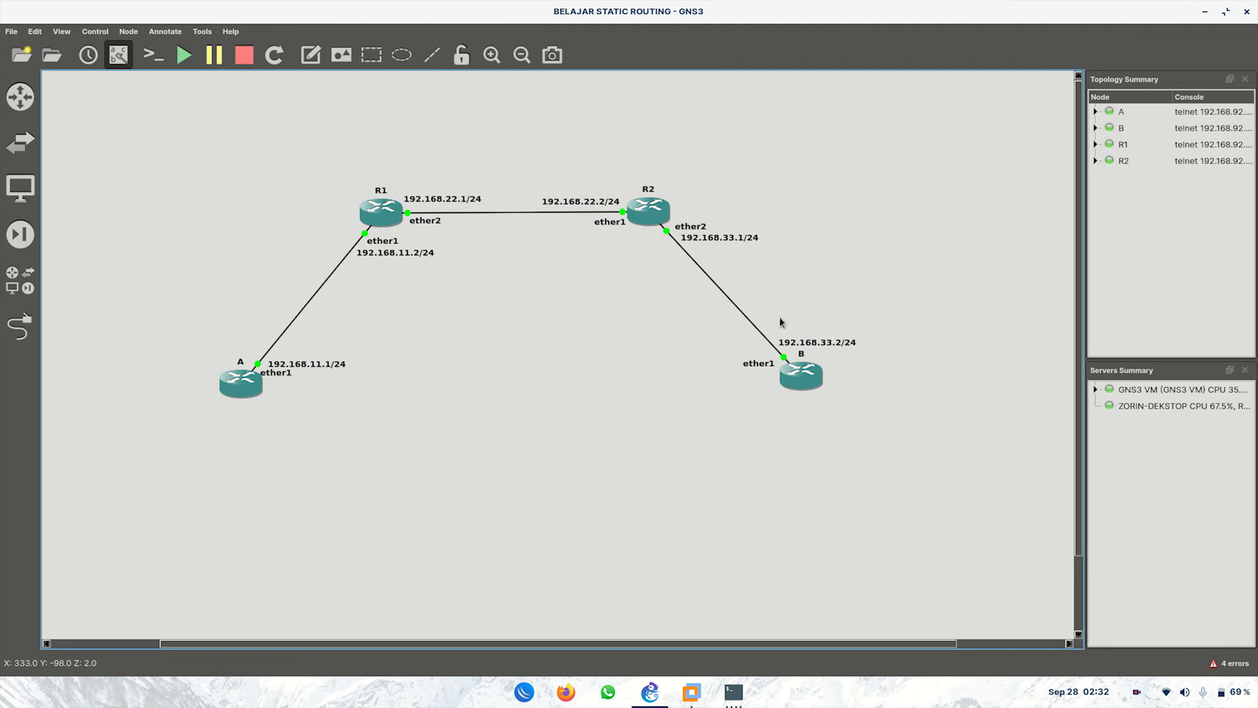
mouse_move(782, 381)
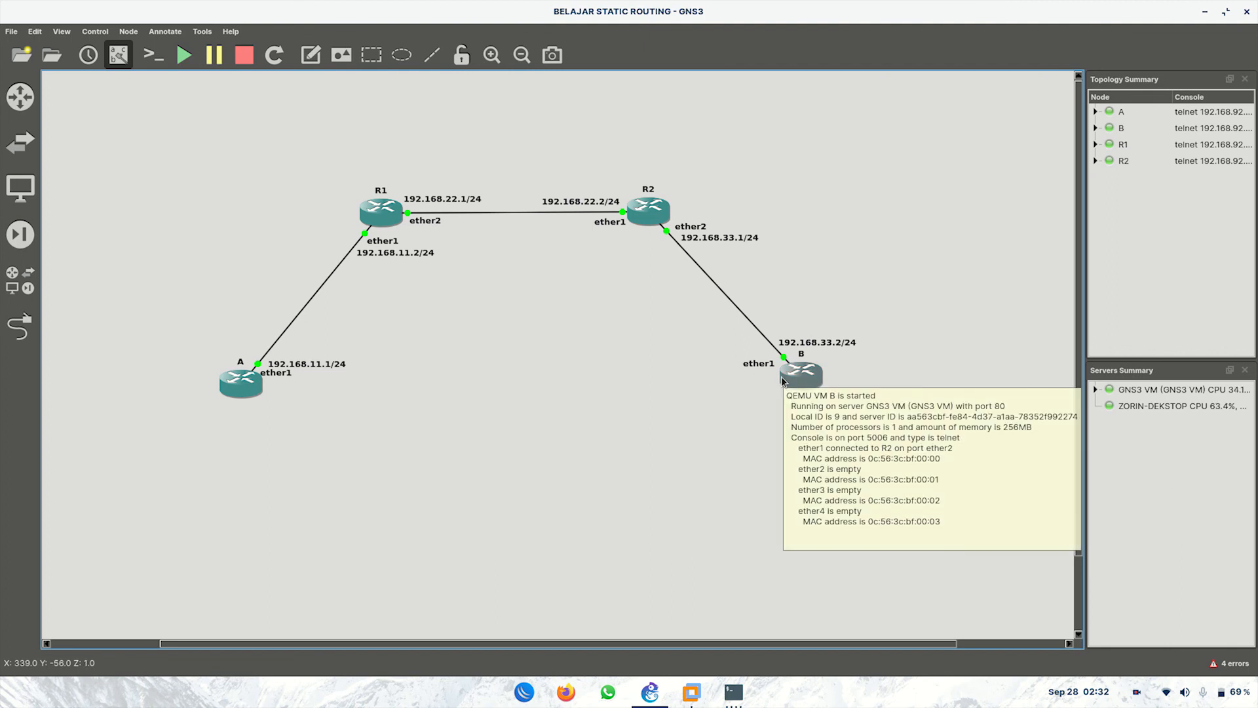